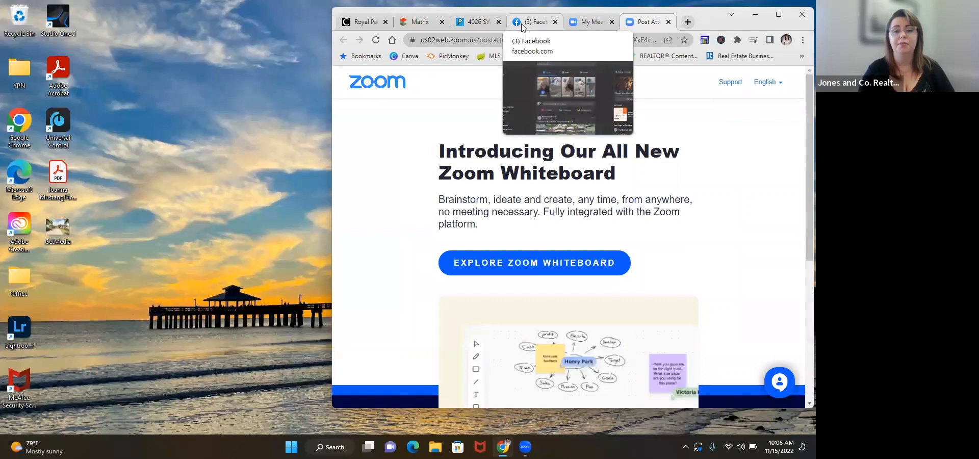
Step: Switch to the open Facebook page, maximize the browser window, and view the Florida Dream Team's Gulf Access property post in the feed
left_click(523, 24)
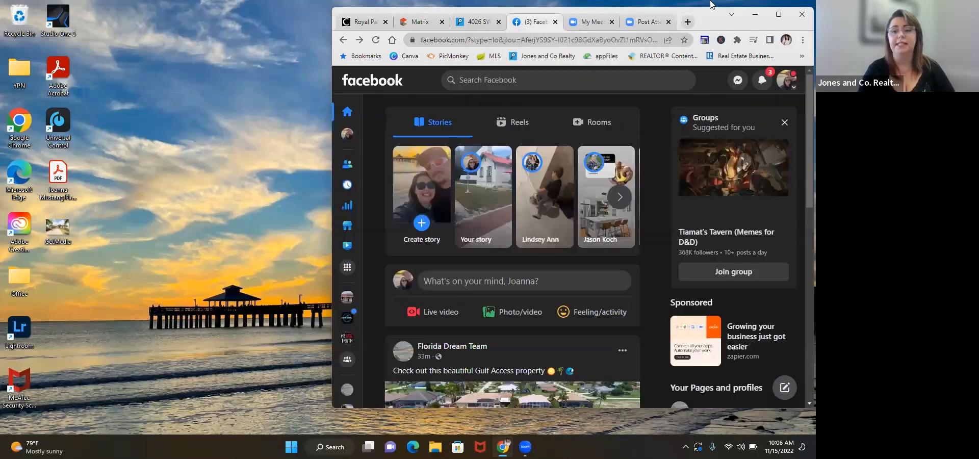
left_click(779, 14)
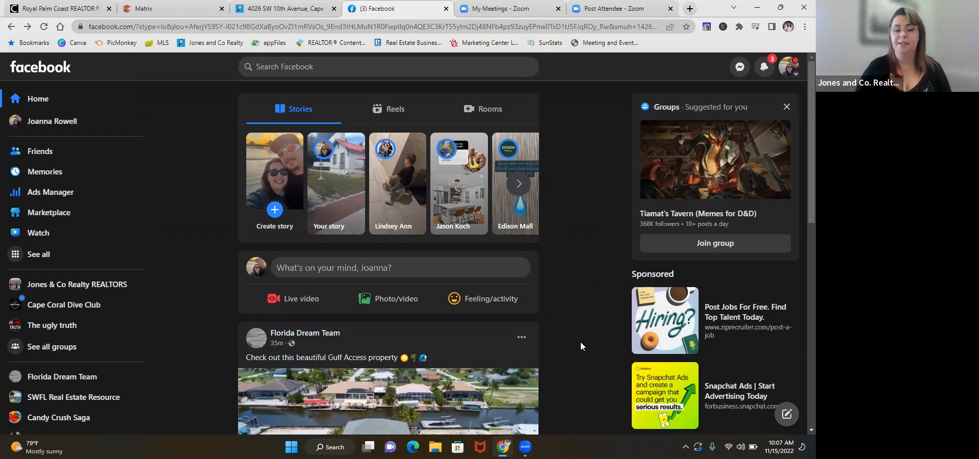
scroll(581, 343, "down", 3)
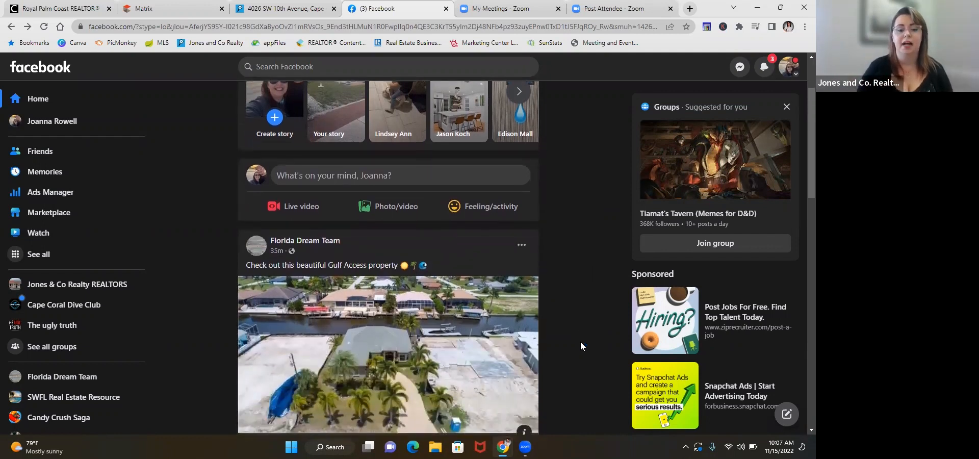
scroll(580, 342, "down", 1)
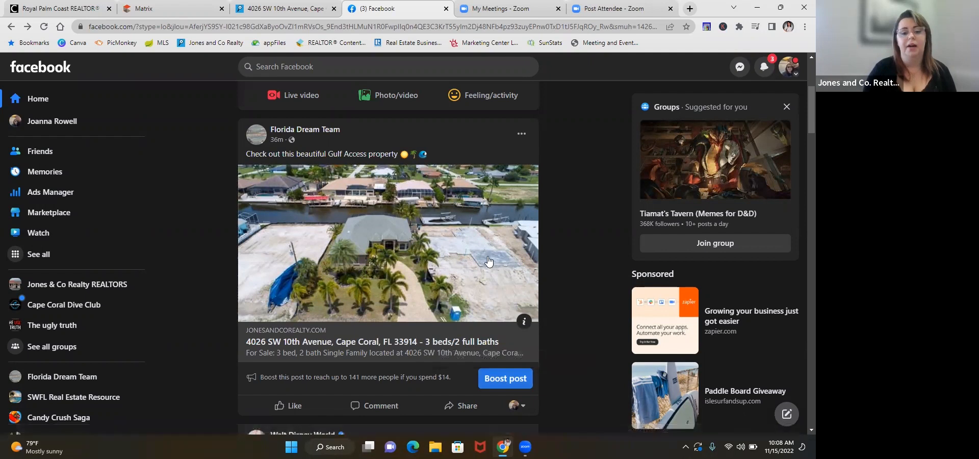
scroll(489, 261, "down", 1)
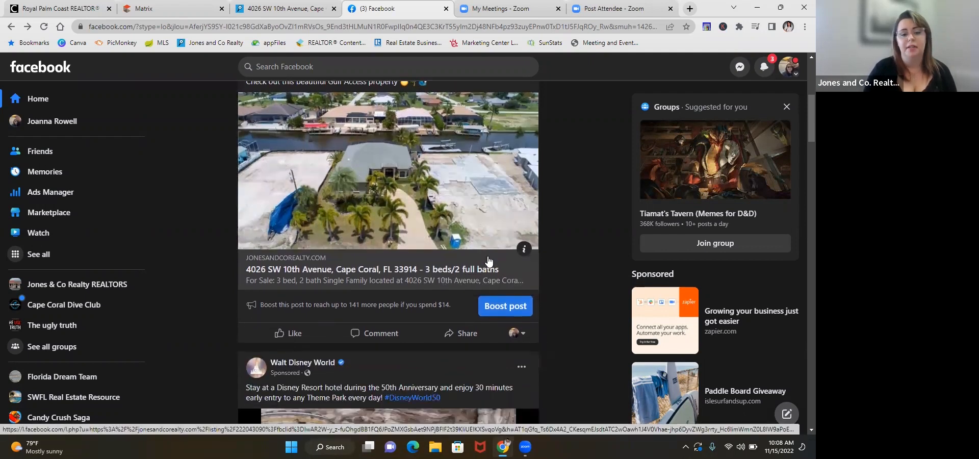
scroll(488, 261, "up", 1)
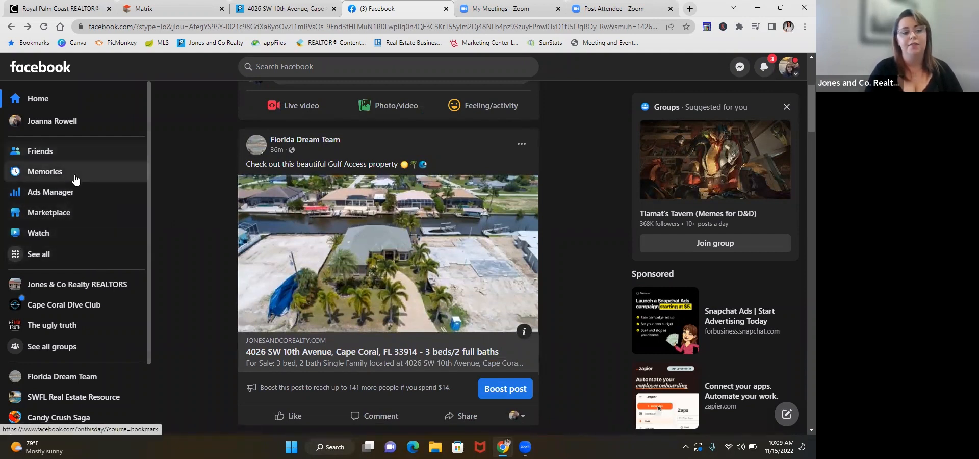
Step: Open Ads Manager from Facebook's full list of professional tools, view the campaigns list, and return to the home feed
left_click(67, 261)
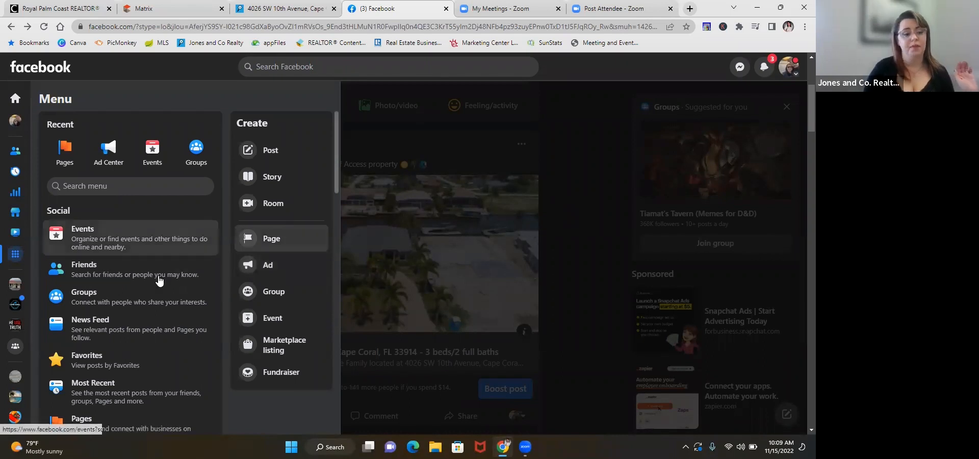
scroll(158, 282, "down", 2)
scroll(158, 282, "down", 3)
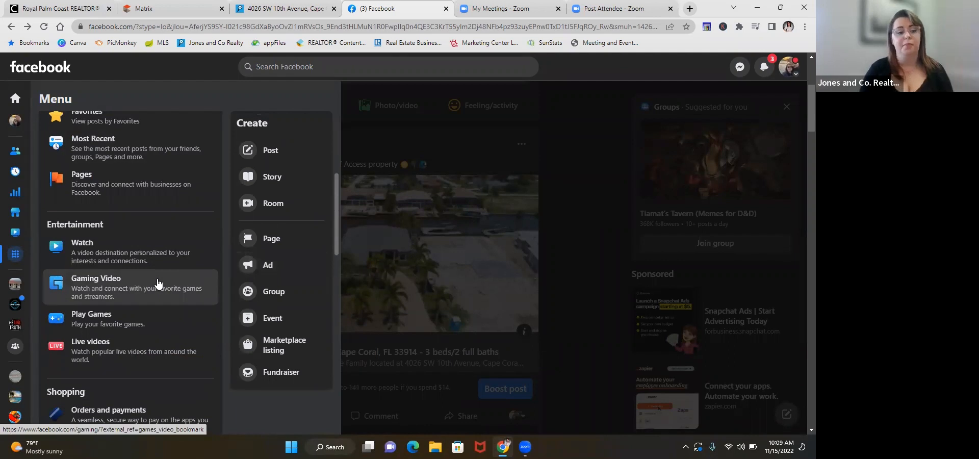
scroll(158, 283, "down", 4)
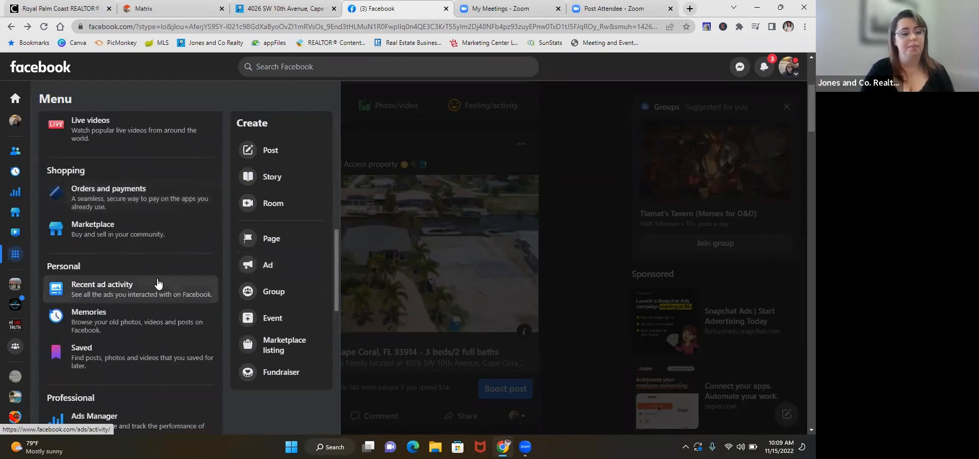
scroll(158, 284, "down", 3)
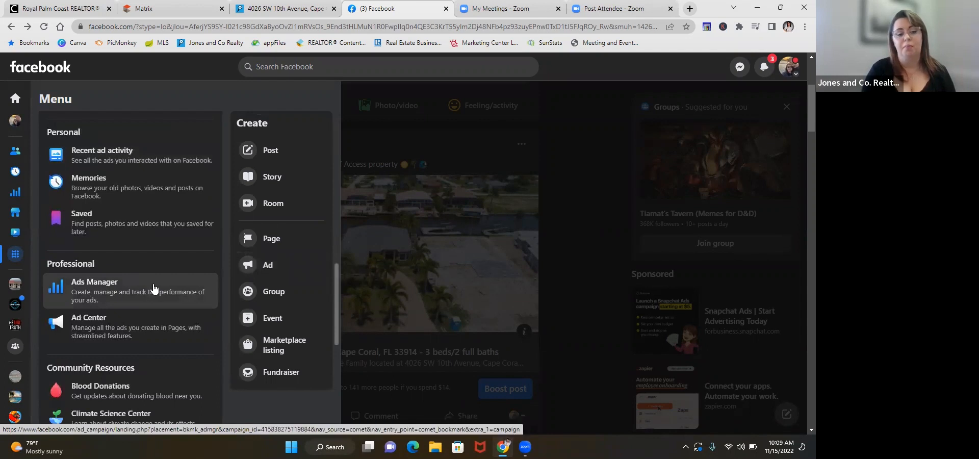
left_click(153, 283)
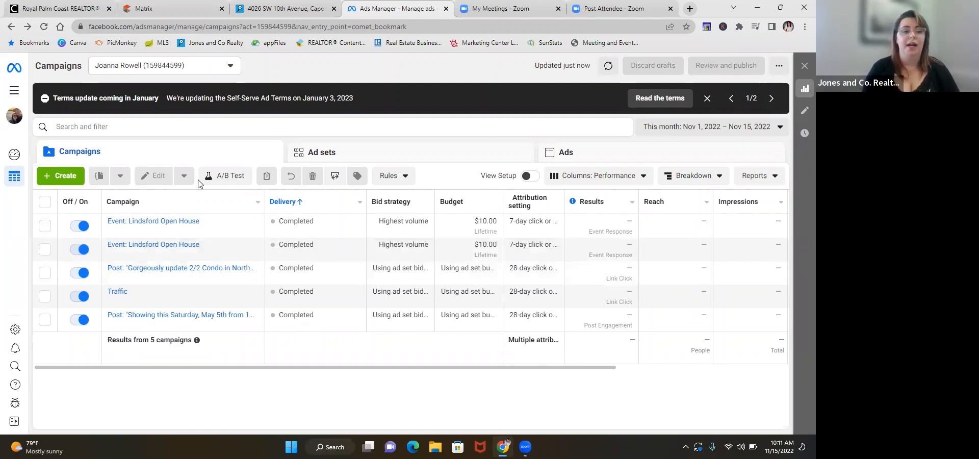
left_click(11, 28)
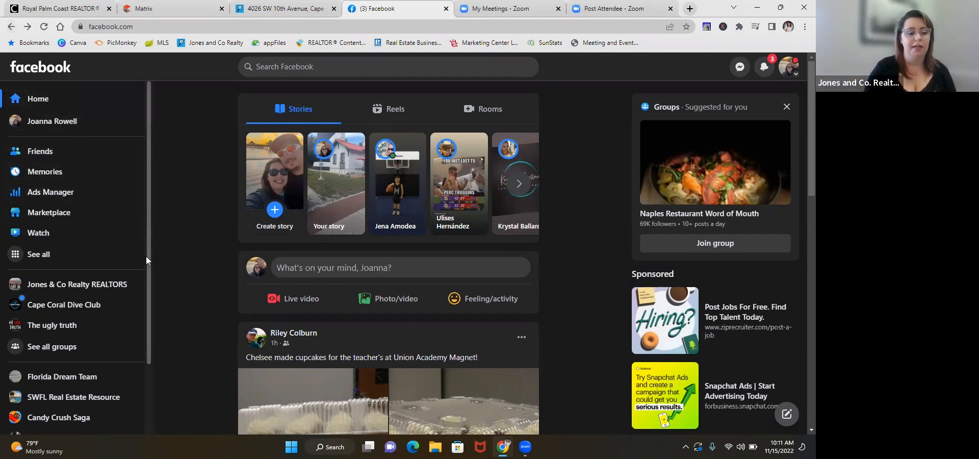
Step: View the Florida Dream Team page and its latest property post with the boost option, and return to the home feed
left_click(84, 375)
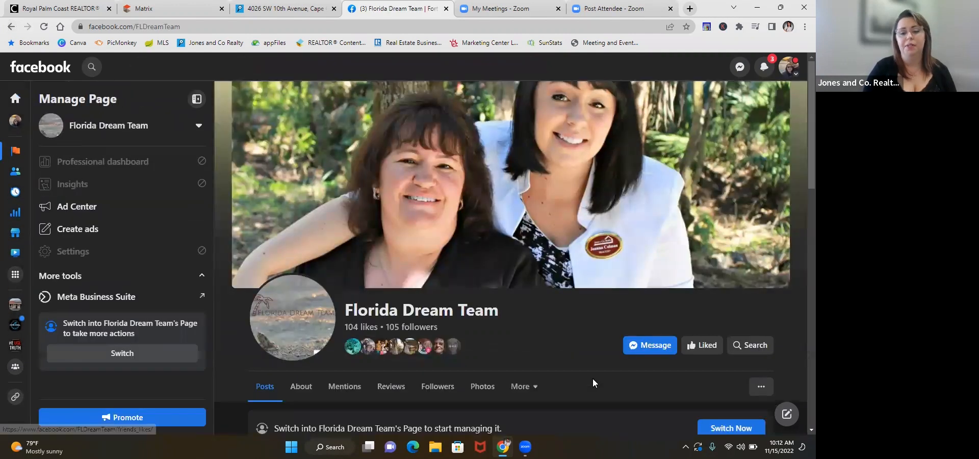
scroll(593, 382, "down", 2)
scroll(556, 372, "down", 6)
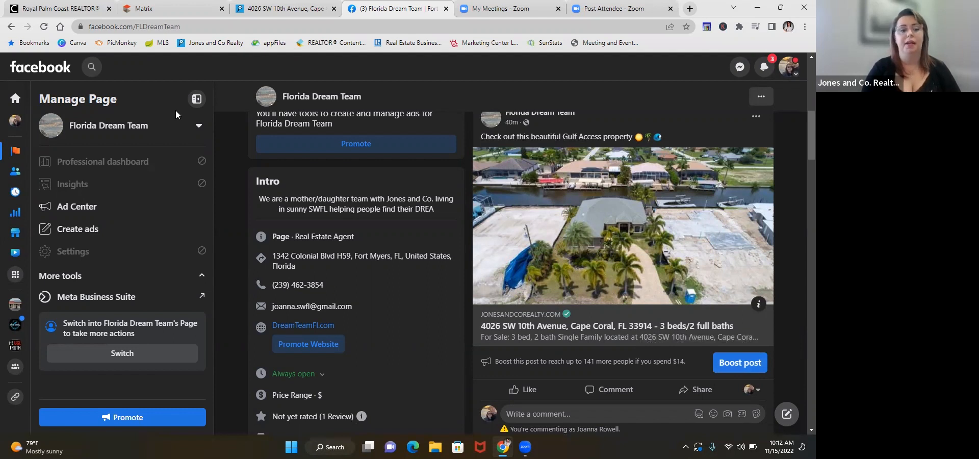
left_click(16, 108)
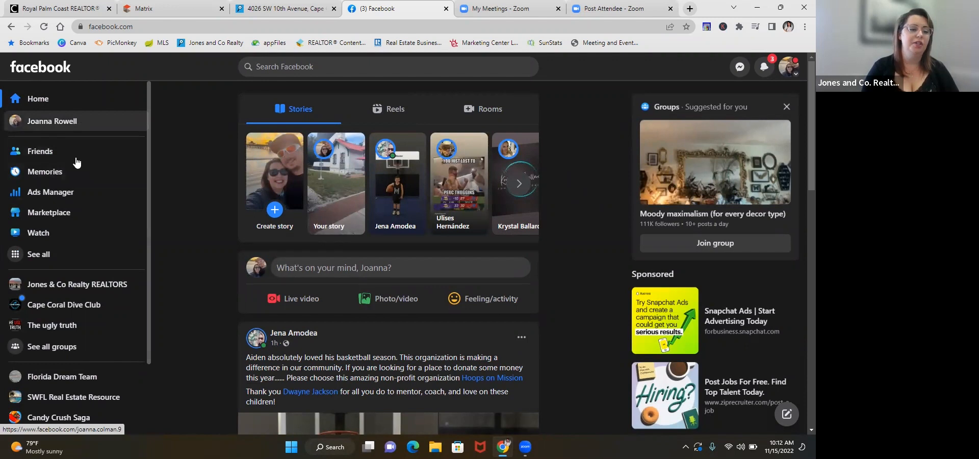
Step: Start creating a new ad from the Facebook create options, keeping Florida Dream Team as the promoted page
left_click(58, 260)
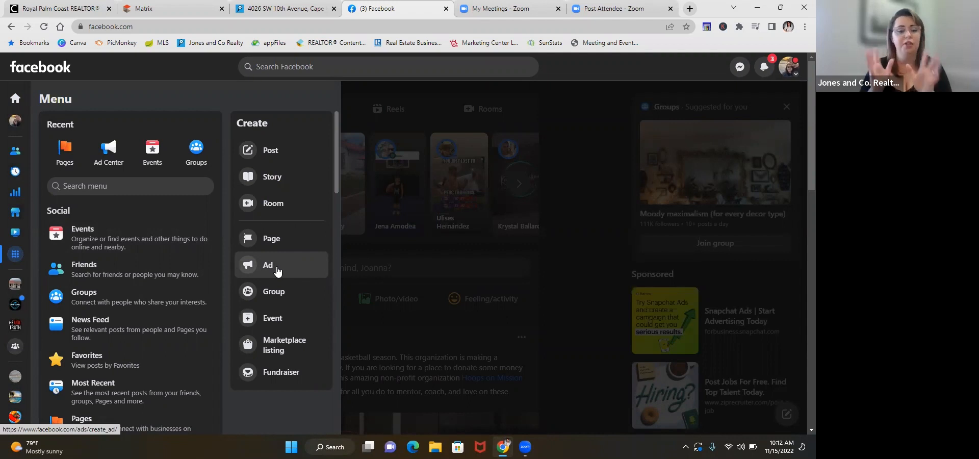
left_click(277, 266)
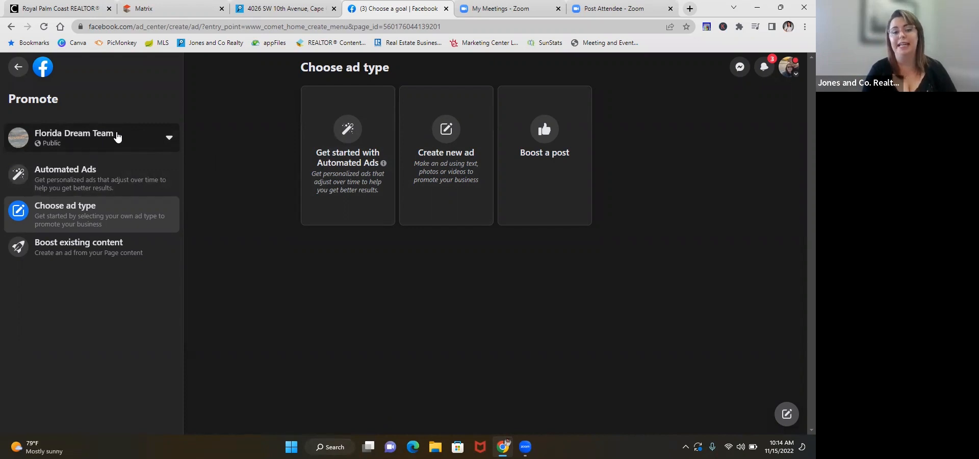
left_click(169, 139)
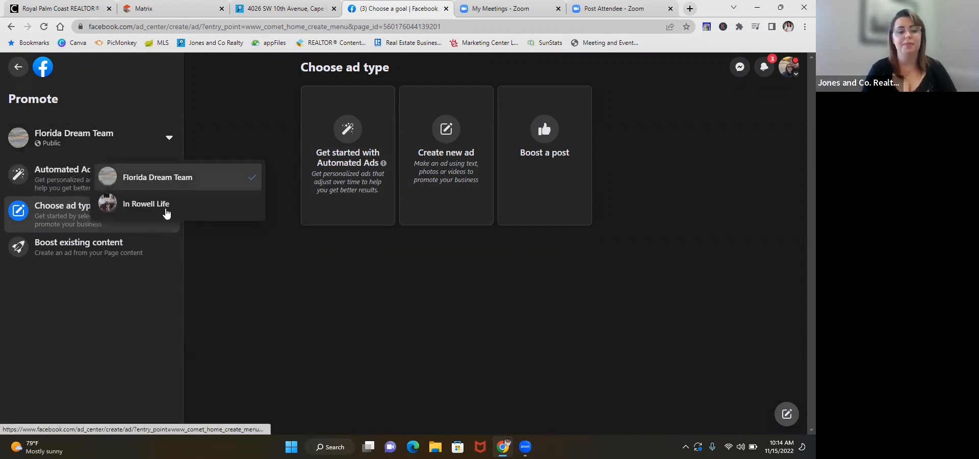
left_click(170, 147)
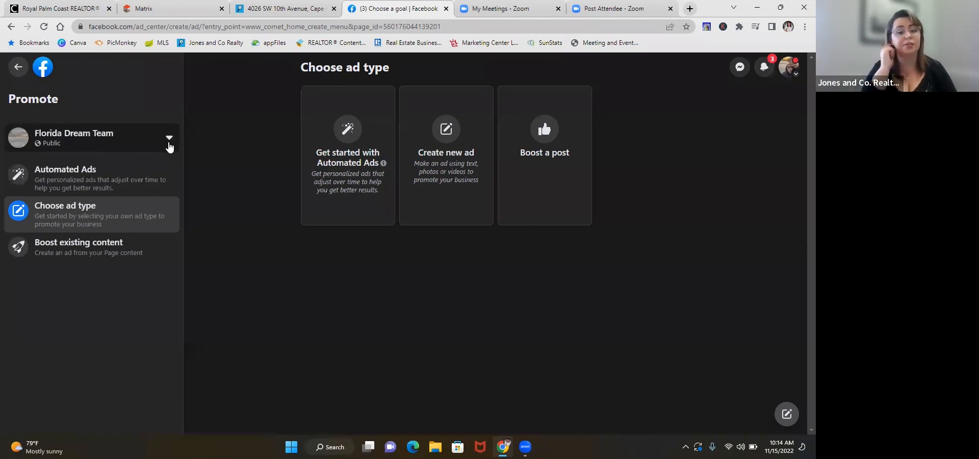
left_click(451, 182)
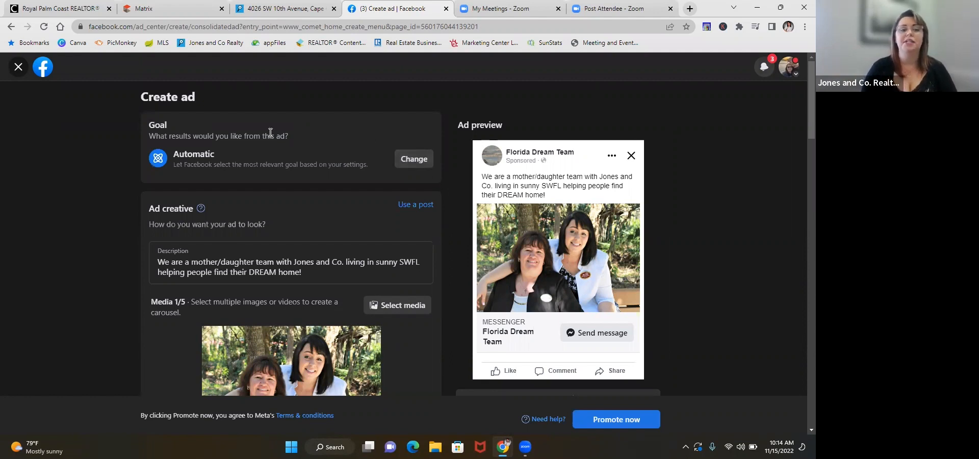
Step: Change the ad's goal to Get more leads and save it
left_click(414, 159)
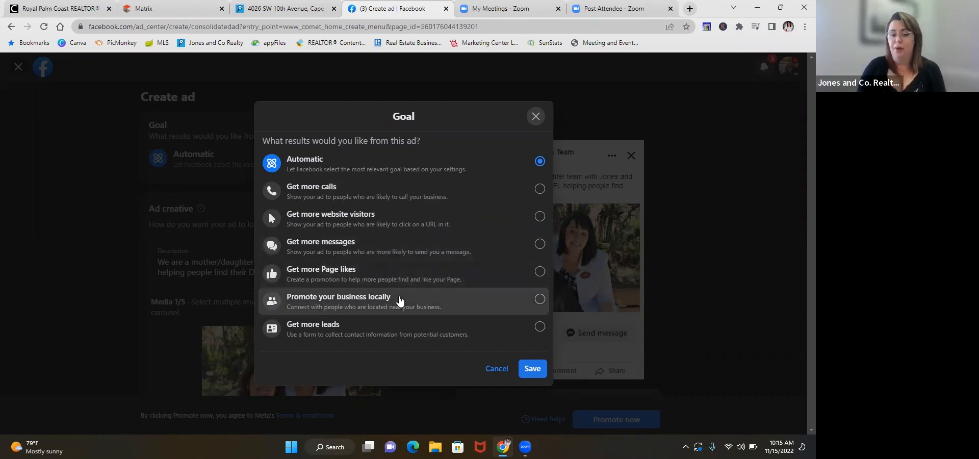
left_click(396, 330)
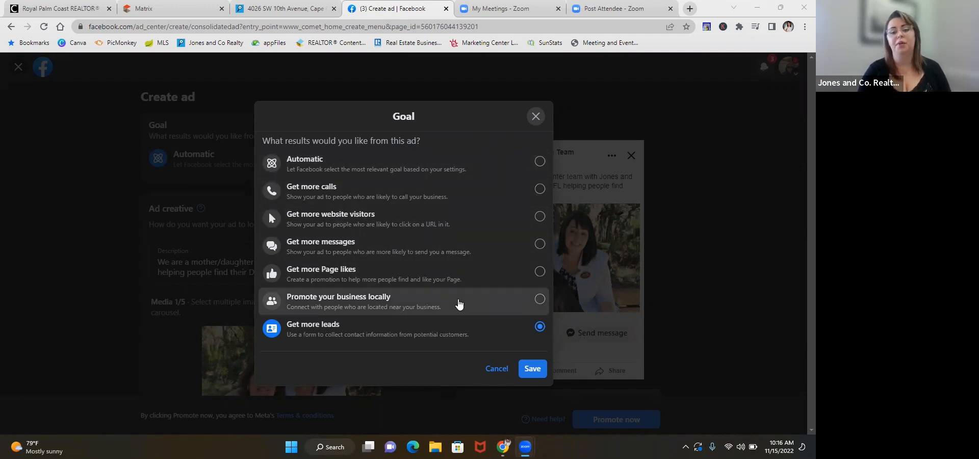
left_click(458, 312)
left_click(459, 326)
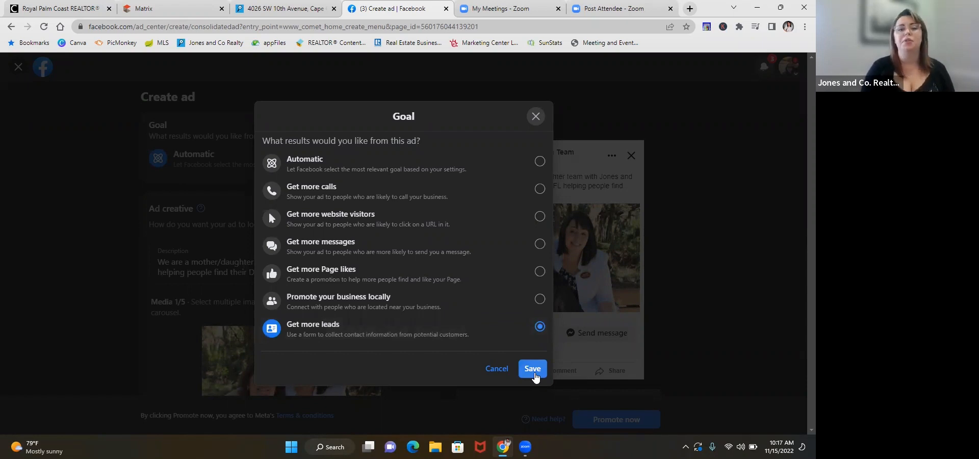
left_click(534, 373)
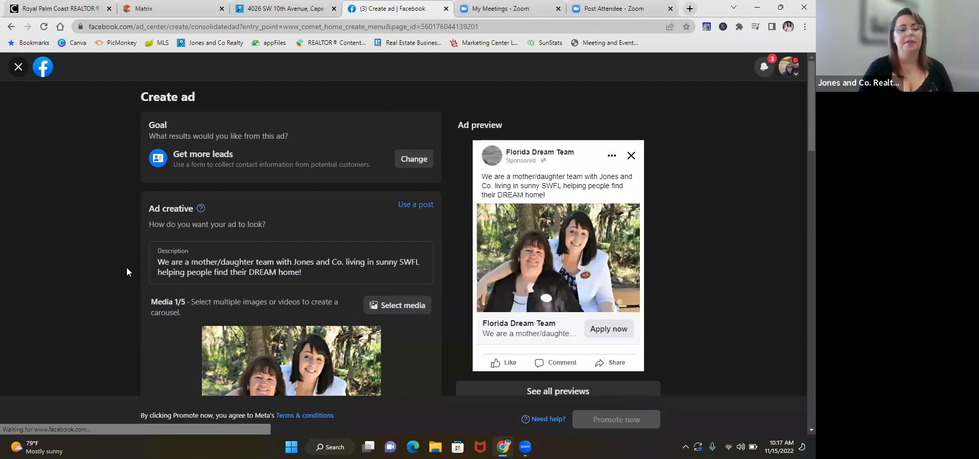
Step: Review the ad creative section, check the Cape Coral property listing on the Jones & Co. Realty site, and return to the ad
scroll(127, 267, "down", 1)
scroll(127, 267, "down", 1)
scroll(127, 267, "up", 1)
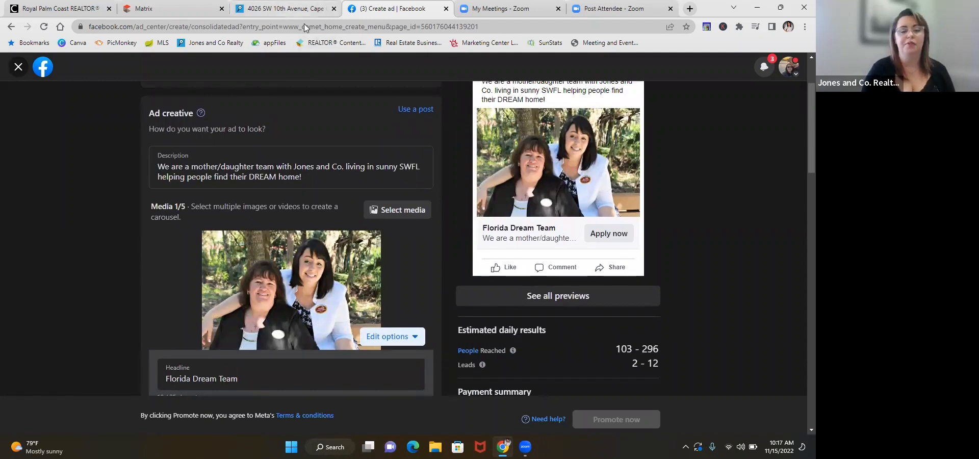
left_click(299, 9)
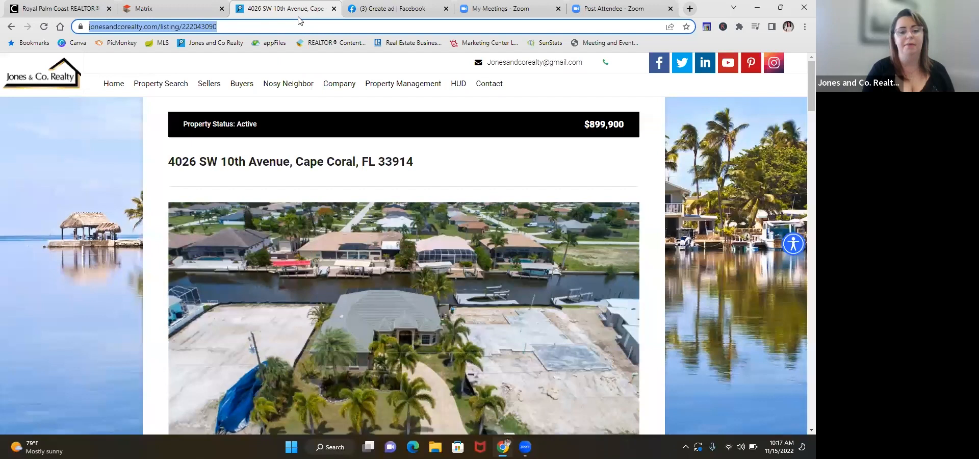
scroll(231, 264, "down", 4)
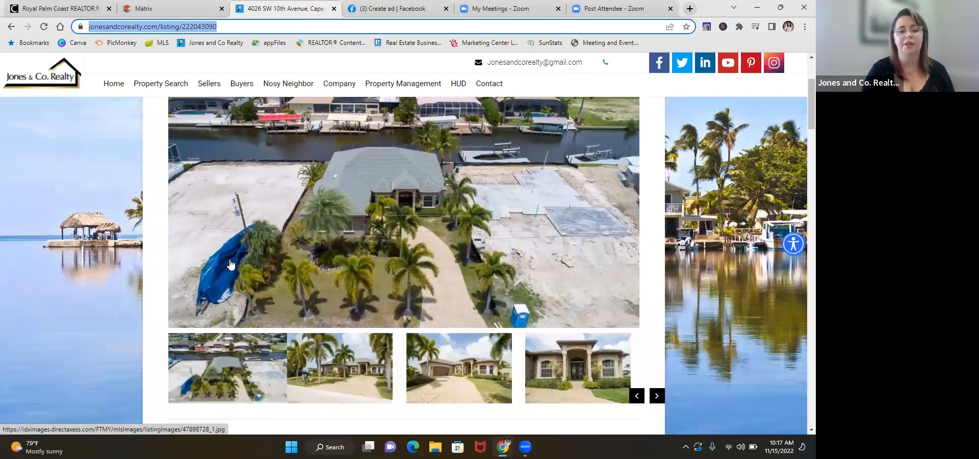
scroll(230, 264, "up", 5)
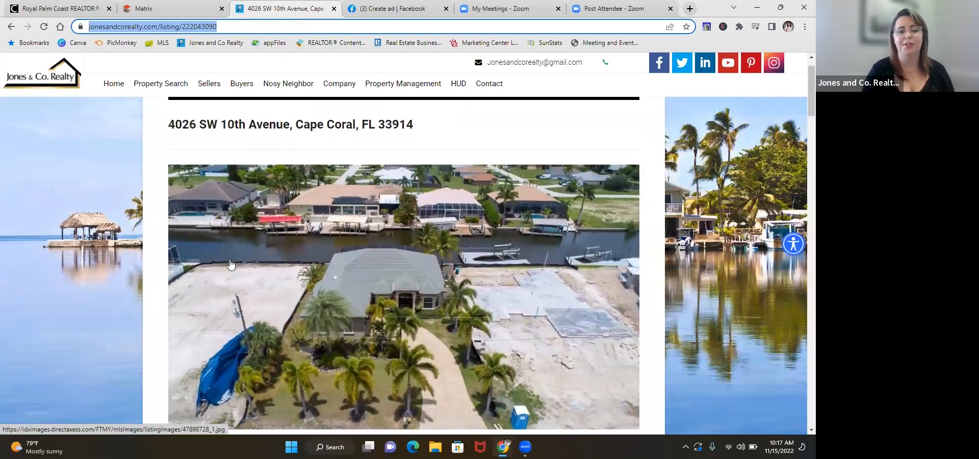
left_click(360, 15)
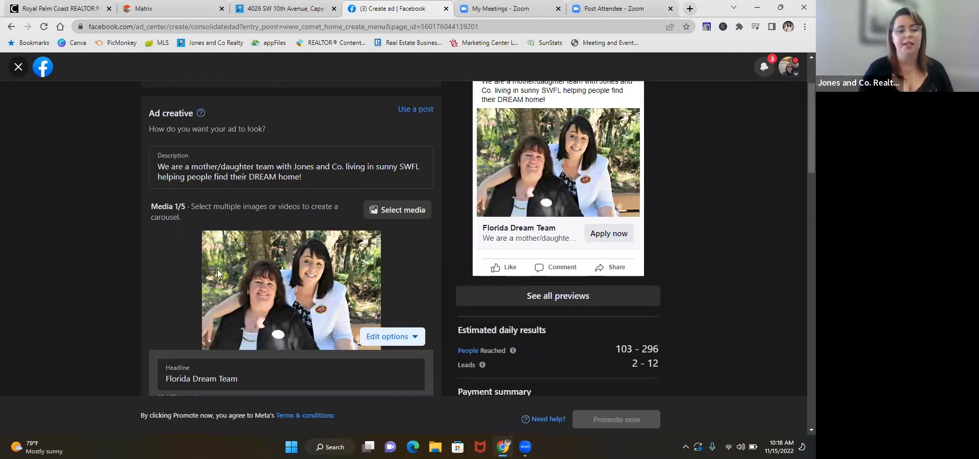
Step: Replace the ad description with "Check out this great Gulf access home"
scroll(218, 274, "down", 1)
scroll(218, 274, "up", 1)
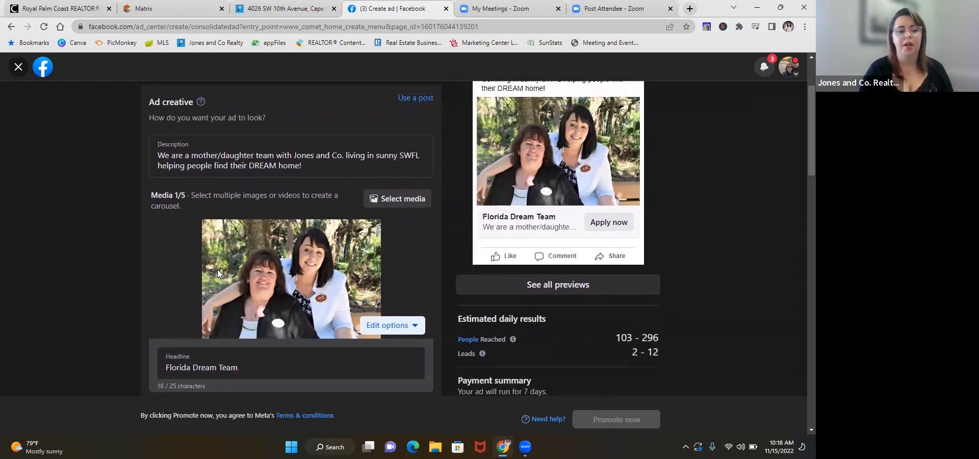
left_click_drag(304, 168, 149, 160)
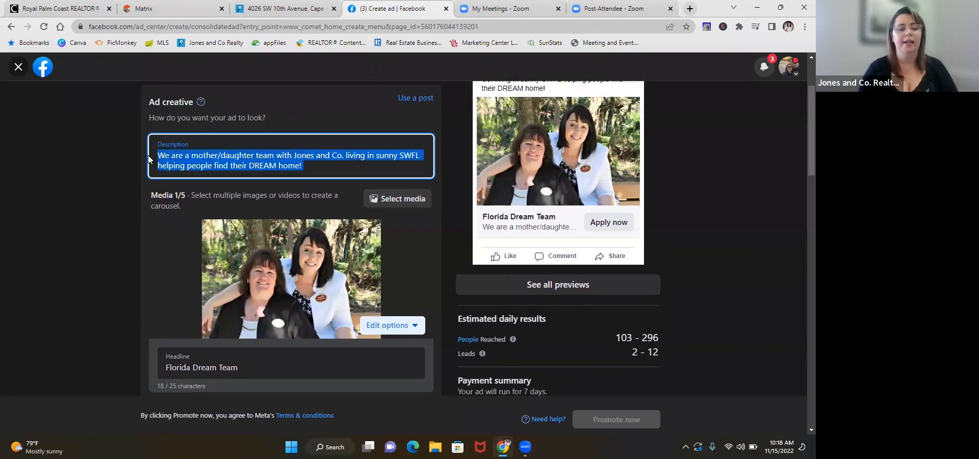
key("BackSpace")
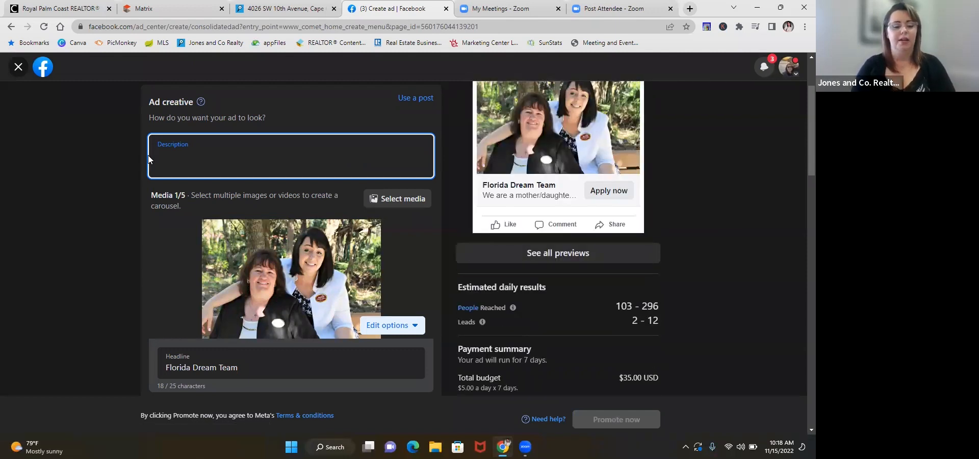
type("Check oiu")
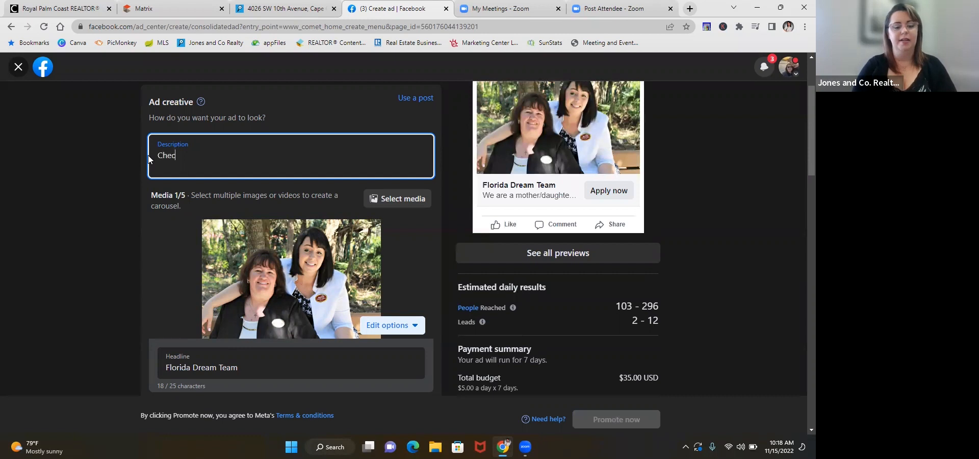
key("BackSpace")
key("BackSpace")
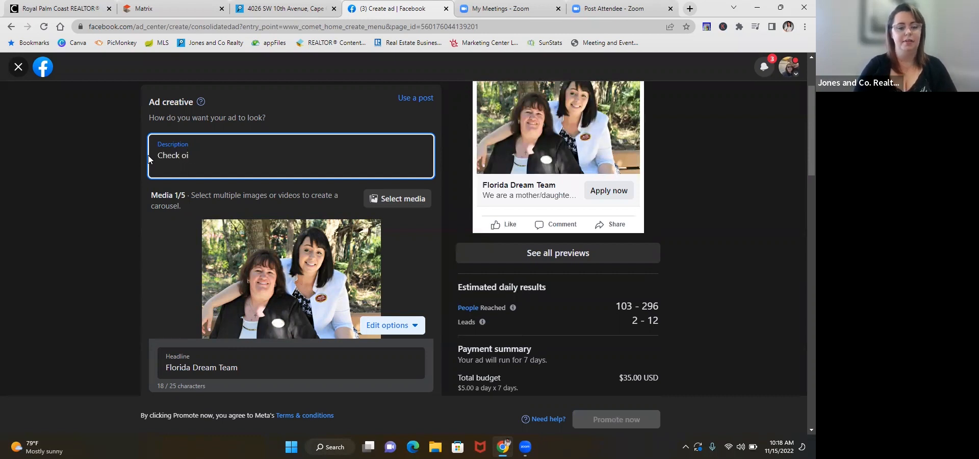
type("ut this ")
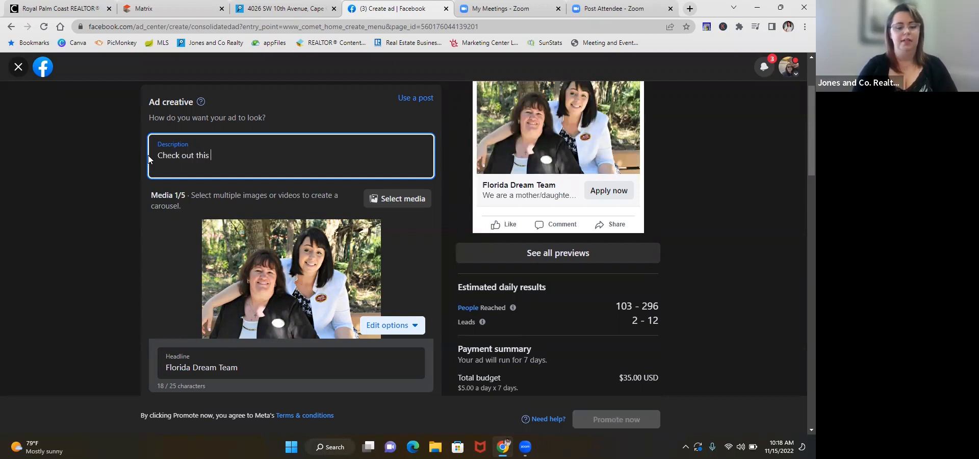
type("graeat")
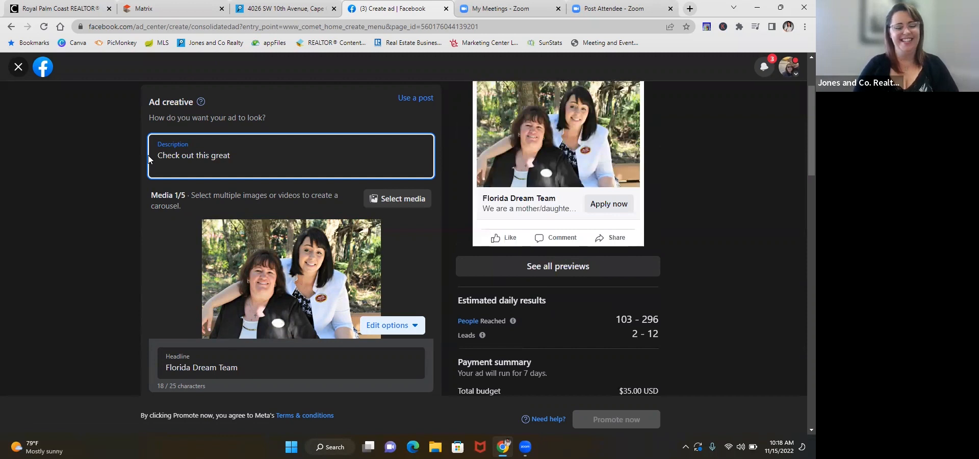
type("Gul")
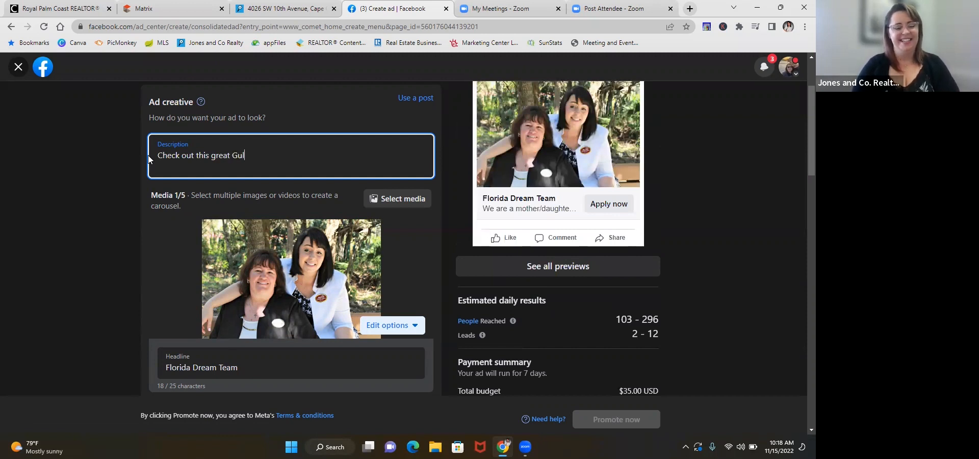
type("f access ")
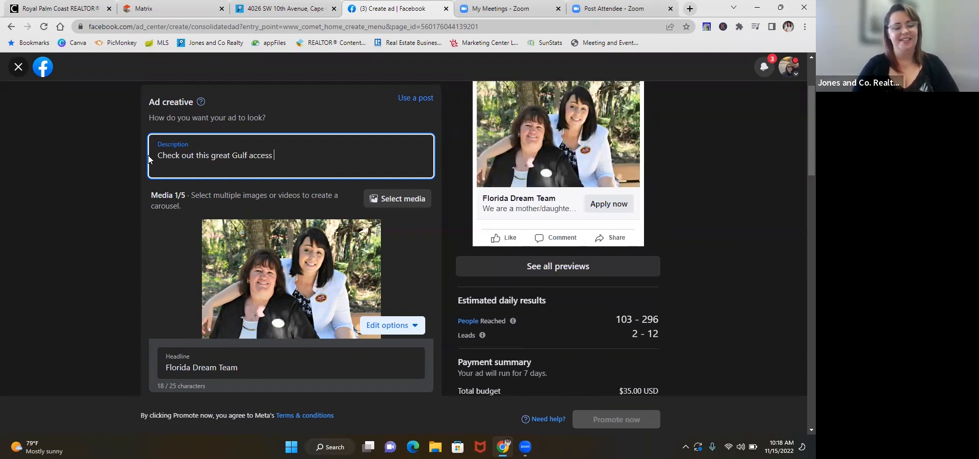
type("home")
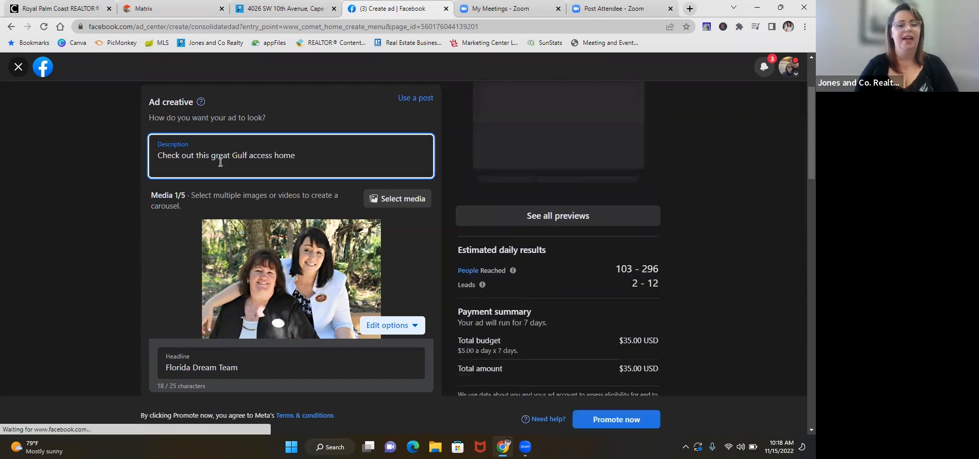
Step: Capitalize "Access" in the ad description and return to the end of the text
left_click(253, 154)
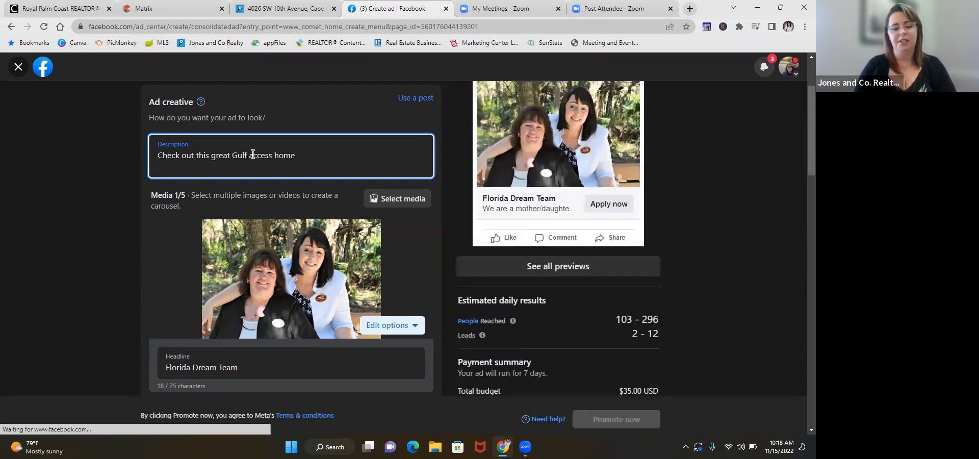
key("BackSpace")
type("A")
left_click(313, 161)
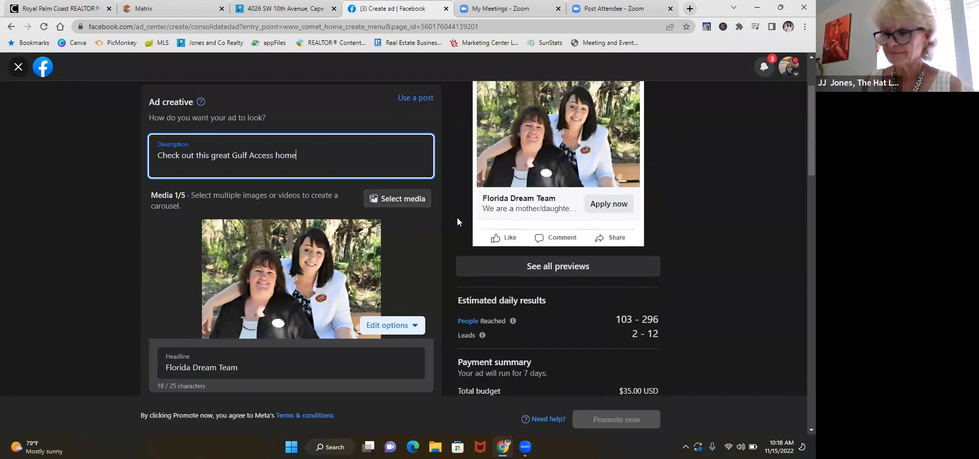
Step: Extend the ad description with "! Reach out for more information and a personal showing today!"
scroll(456, 204, "up", 2)
scroll(456, 208, "up", 1)
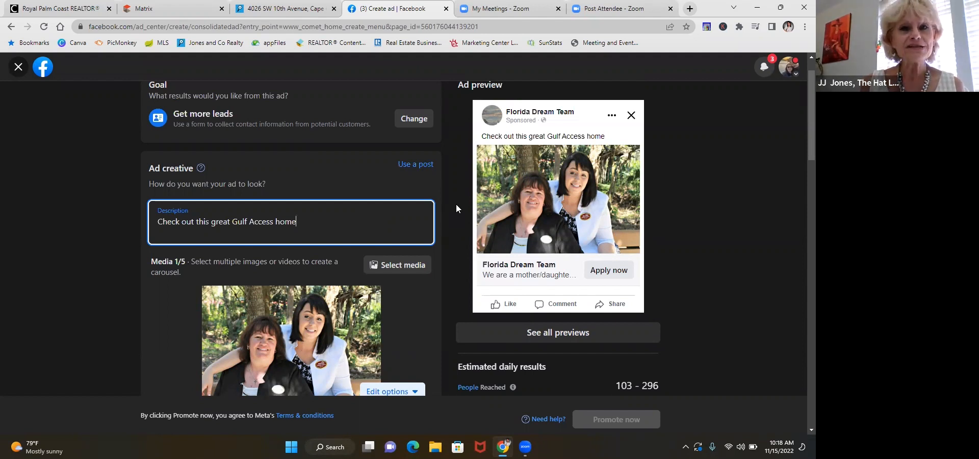
type("! ")
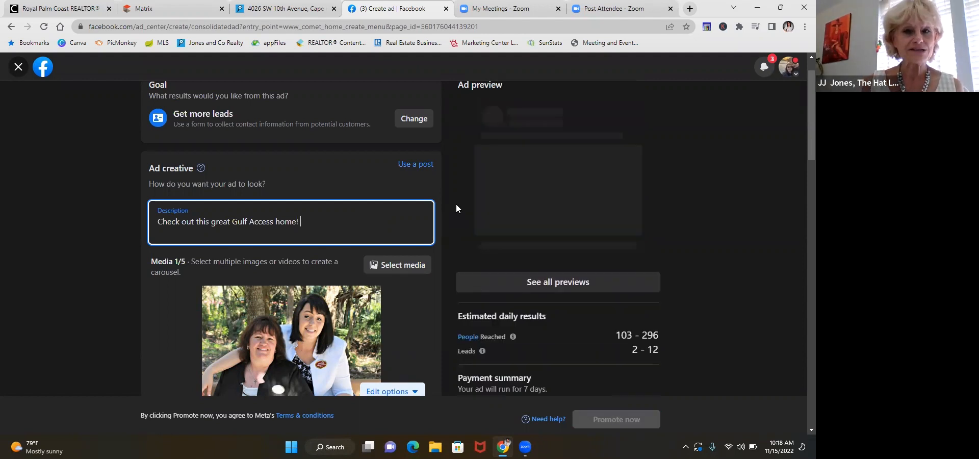
type("Reach ")
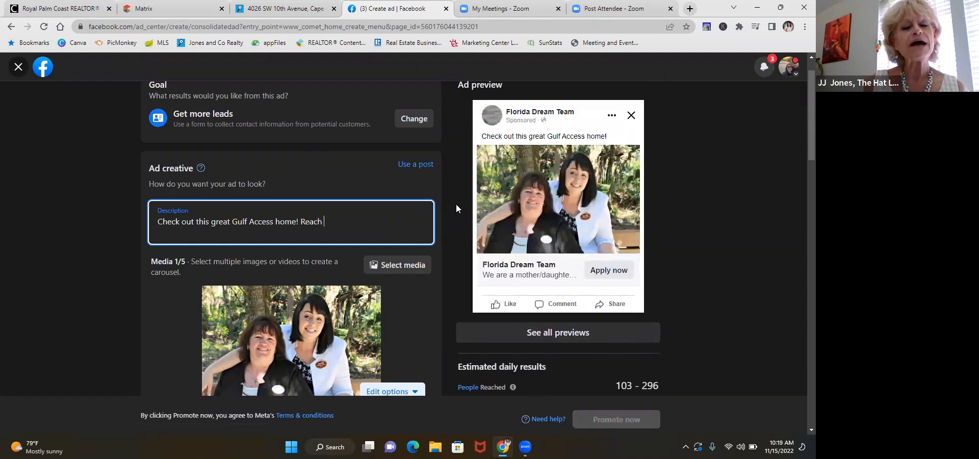
type("out for mor")
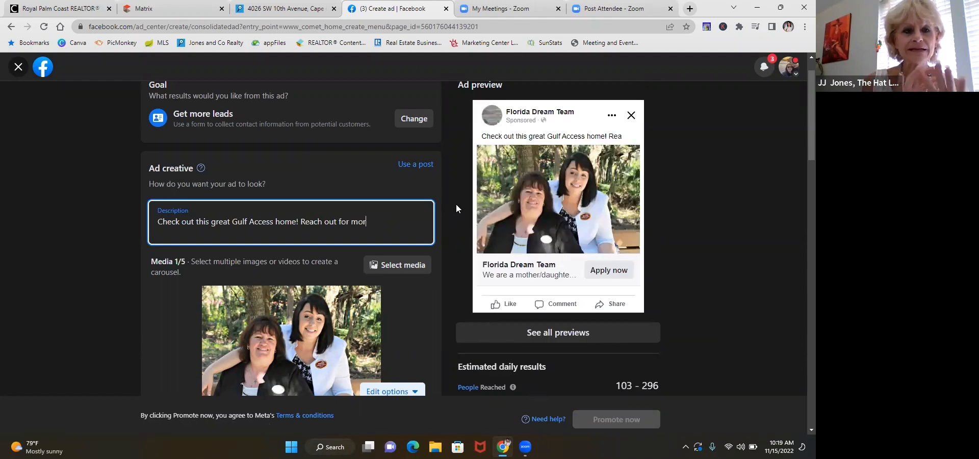
type("e inform")
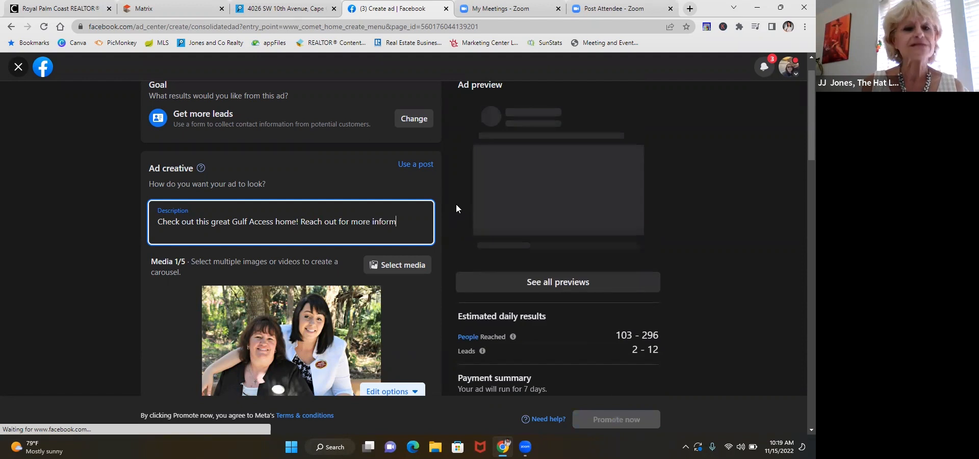
type("ation and ")
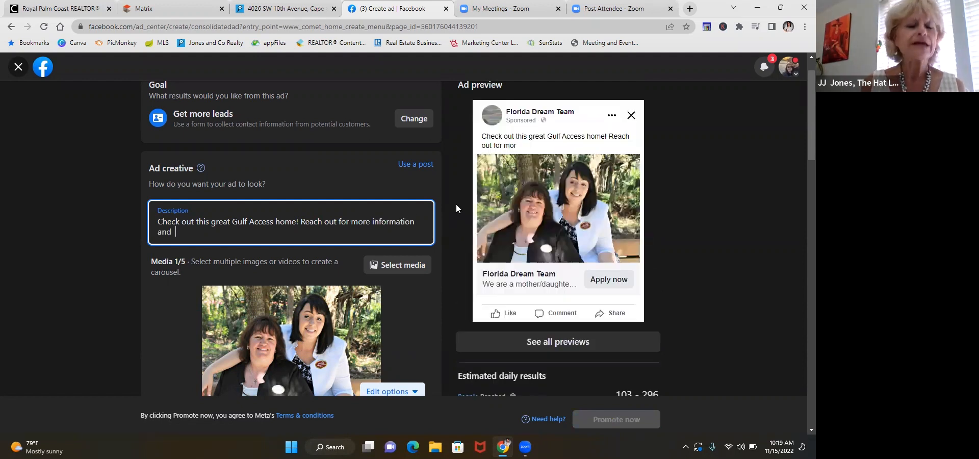
type("a perso")
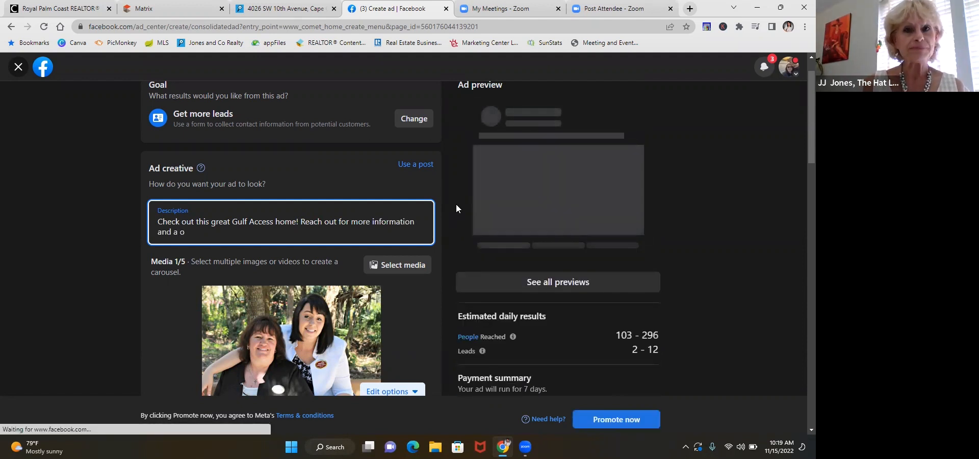
type("nal sh")
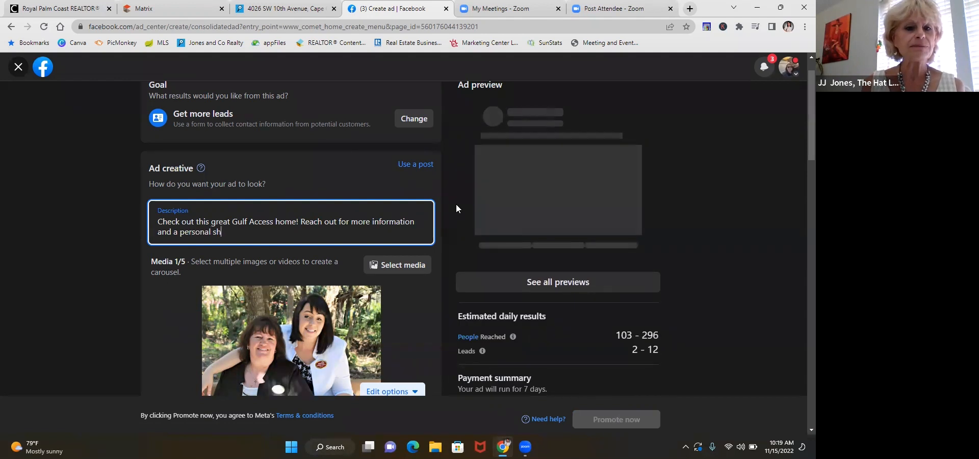
type("owing today")
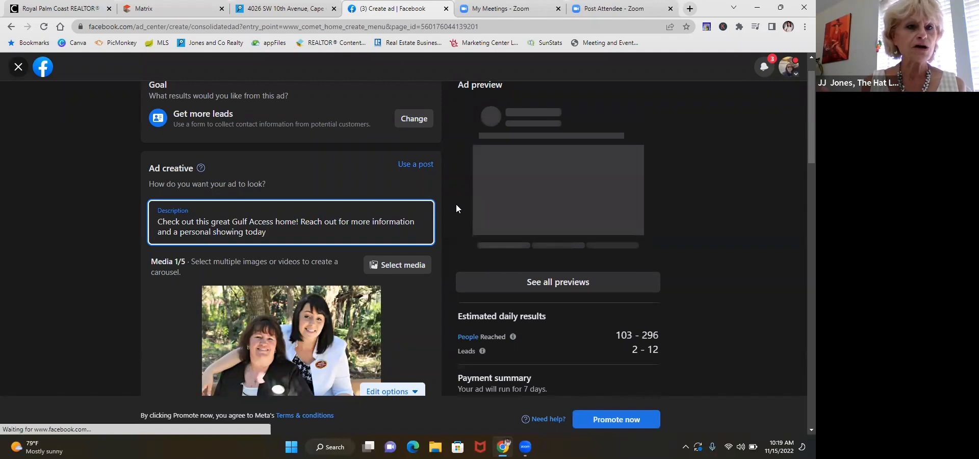
type("!")
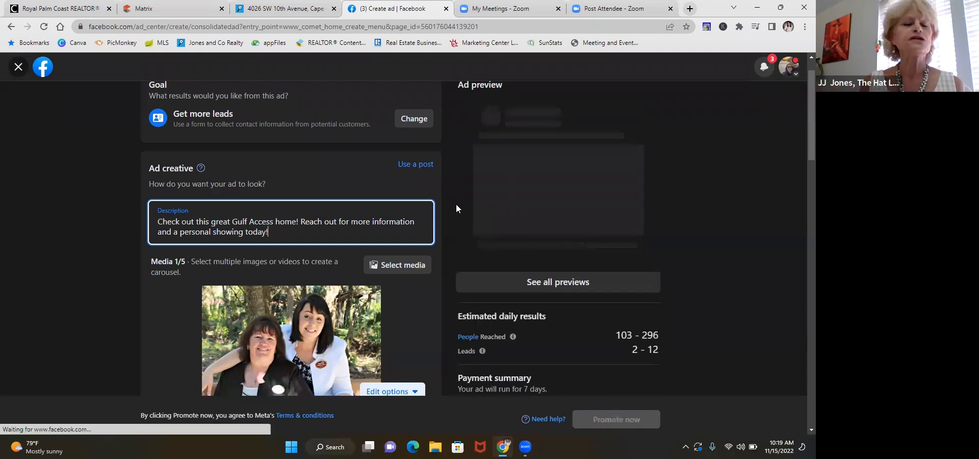
type(" L")
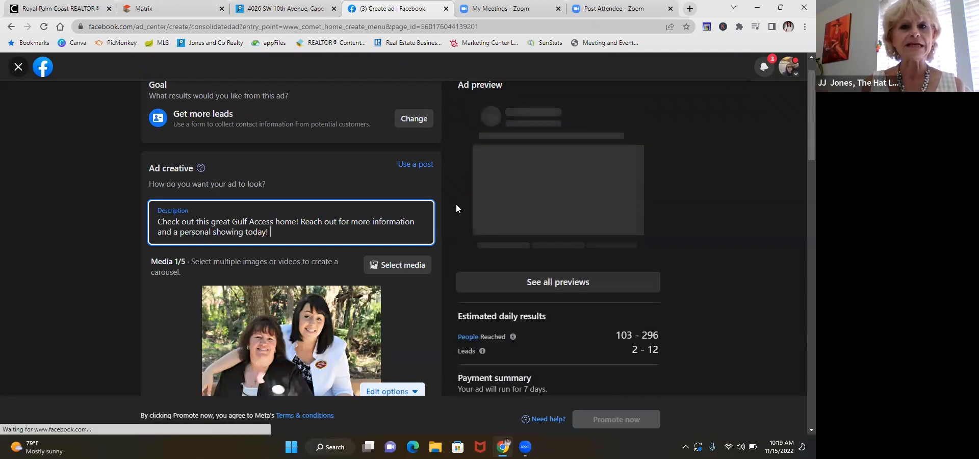
type("i")
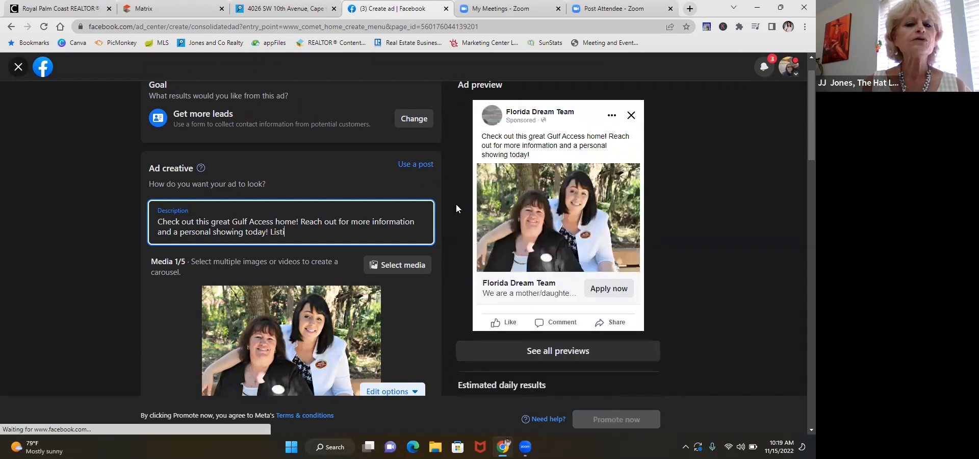
key("BackSpace")
type("ed with")
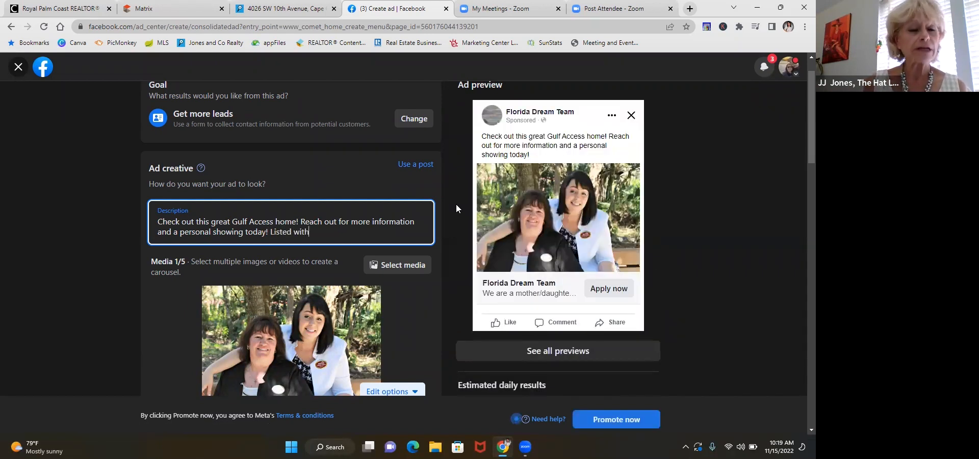
type(" Jones")
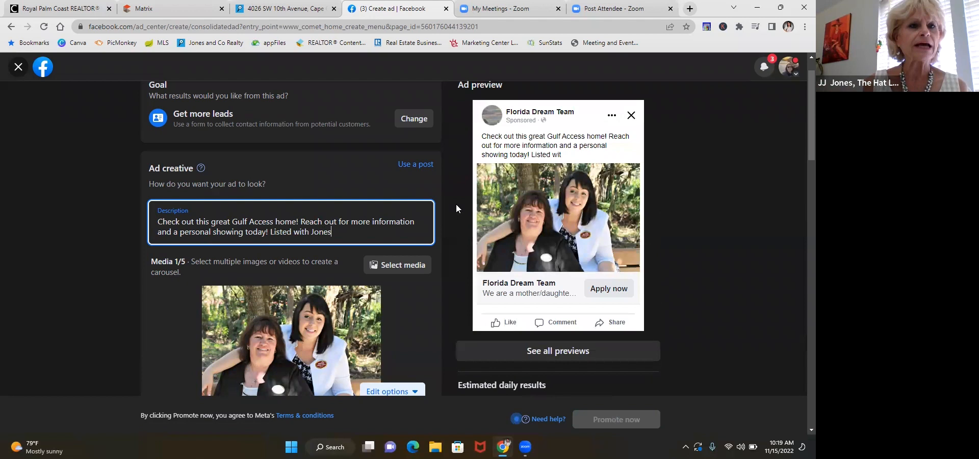
type(" & C")
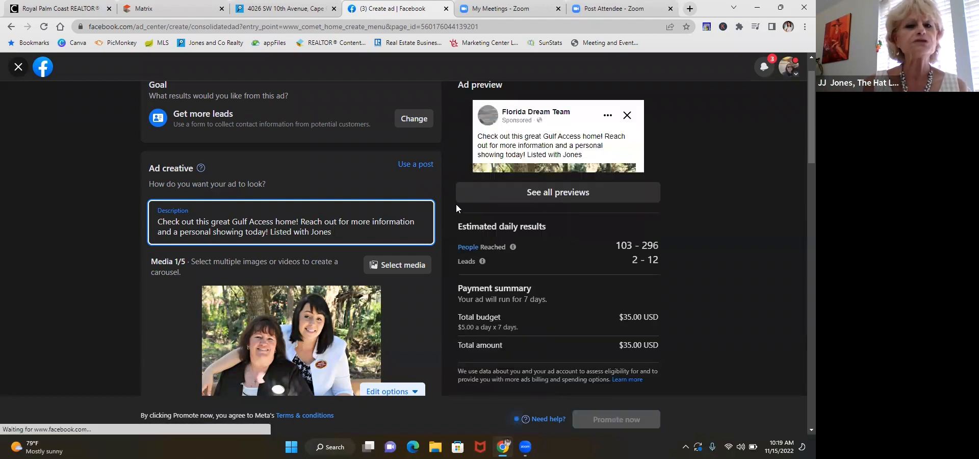
type("o.")
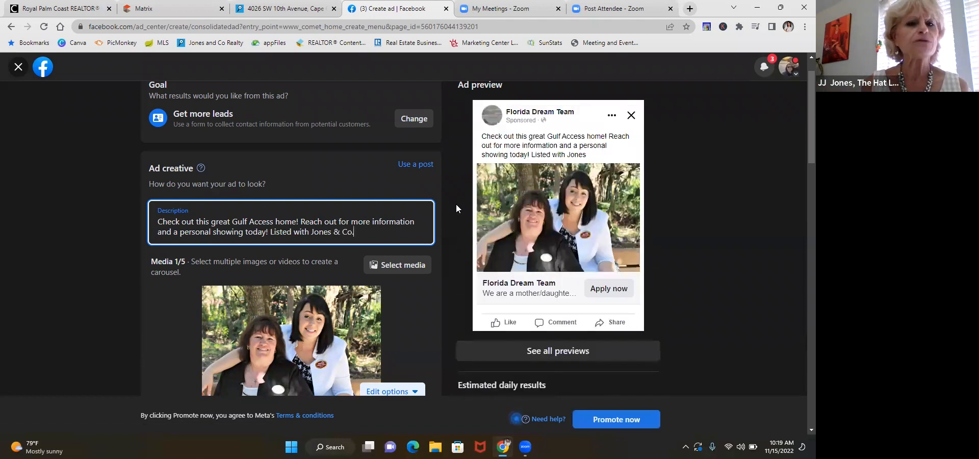
type(" Realty")
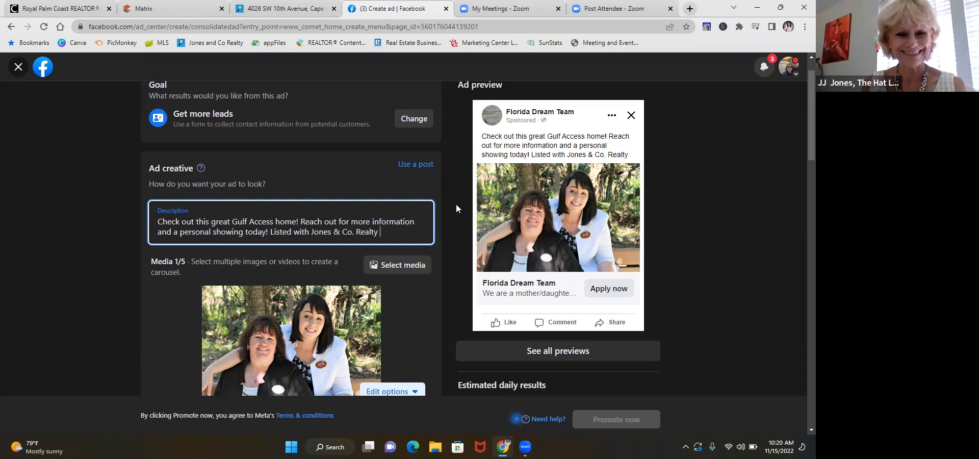
Step: Insert "in Cape Coral" after "home" in the first sentence of the ad description
left_click(294, 222)
type("in Cape")
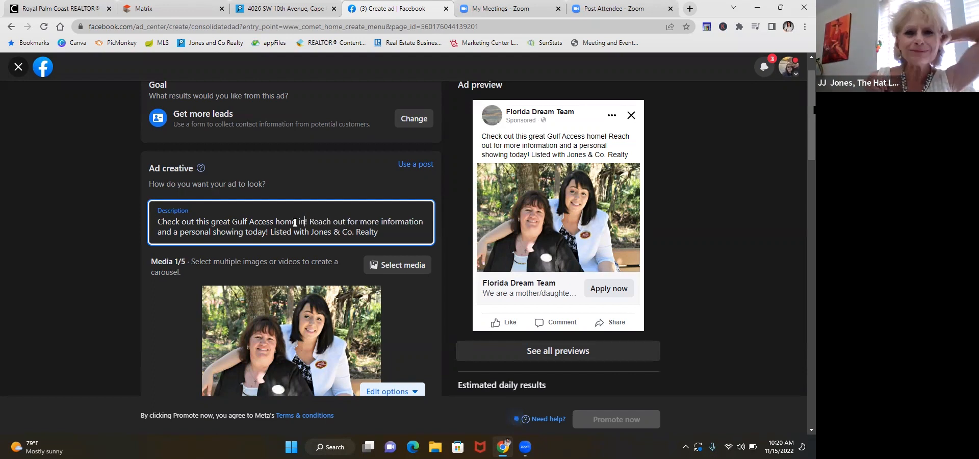
type(" Coral")
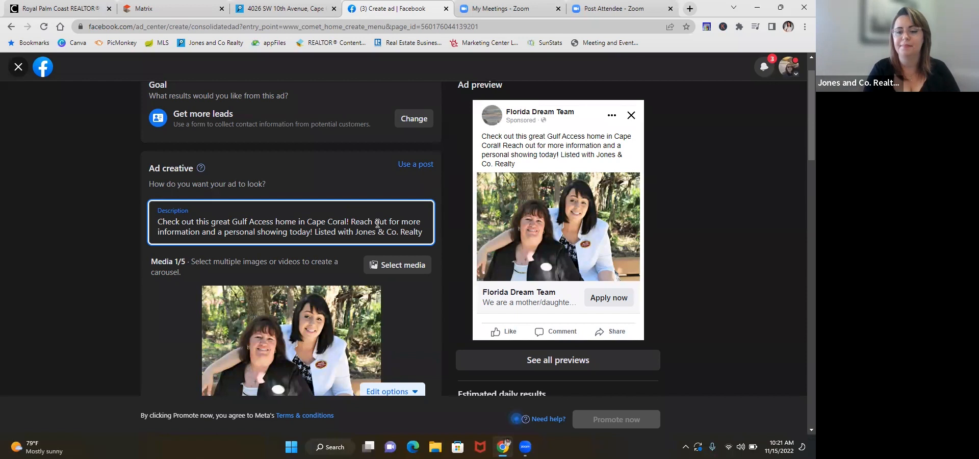
Step: Upload the GetMedia image from the Desktop folder into the ad's media selection alongside the team portrait
scroll(378, 223, "down", 2)
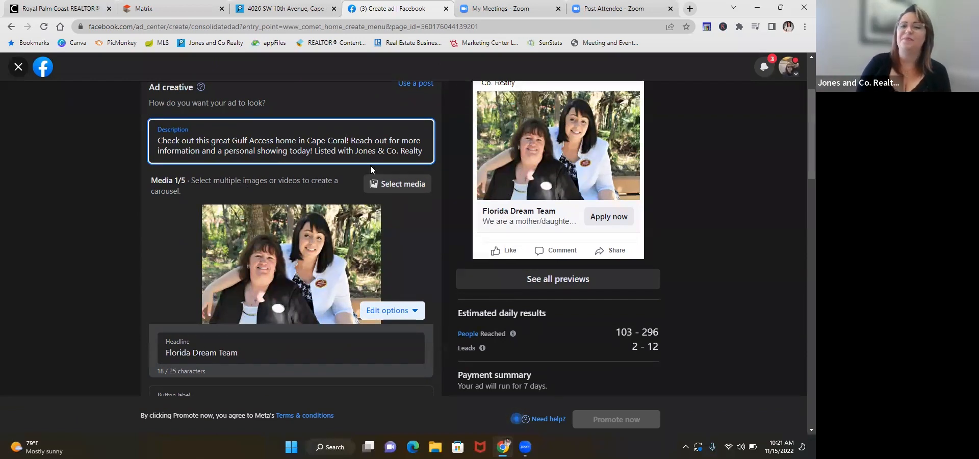
scroll(370, 165, "up", 2)
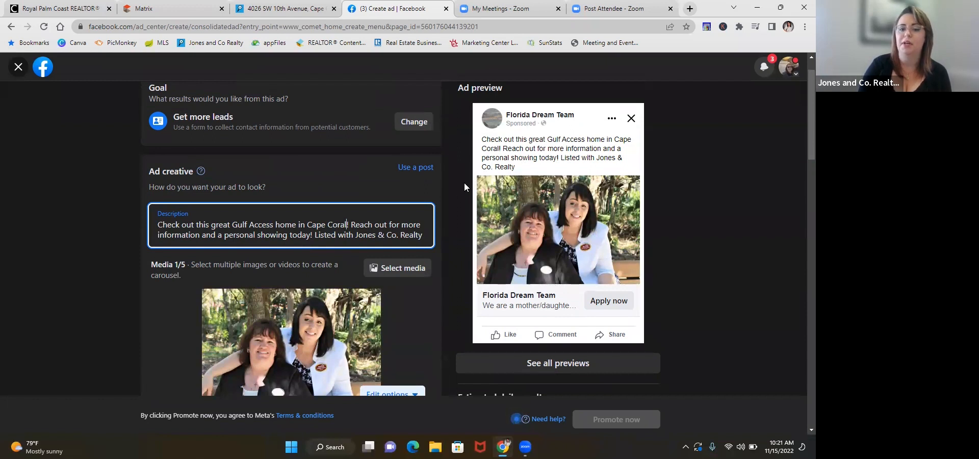
scroll(458, 192, "down", 2)
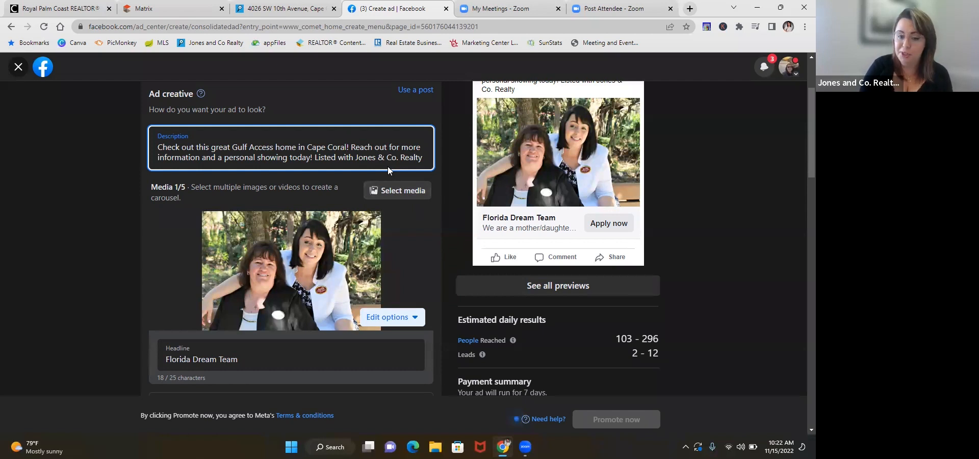
left_click(387, 193)
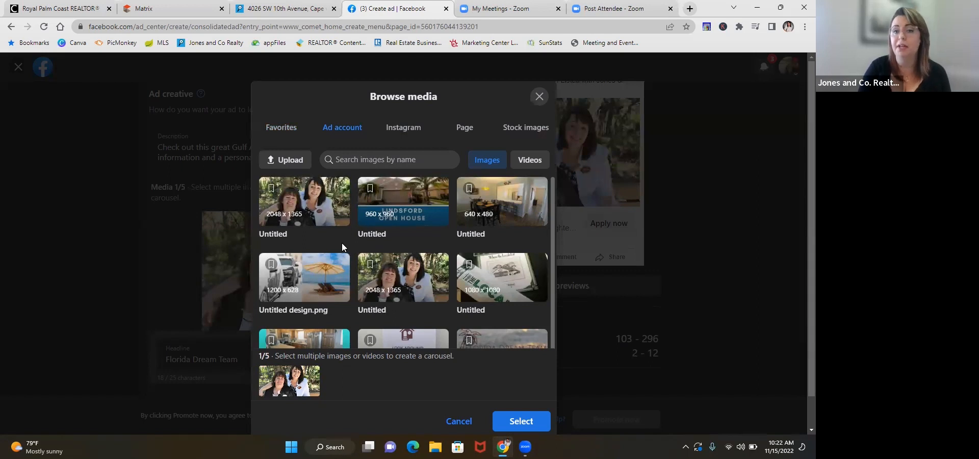
left_click(292, 170)
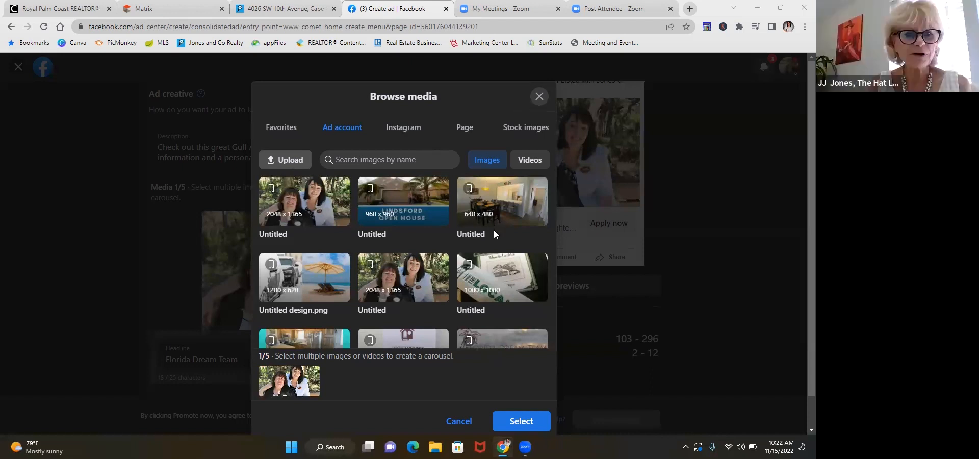
left_click(291, 162)
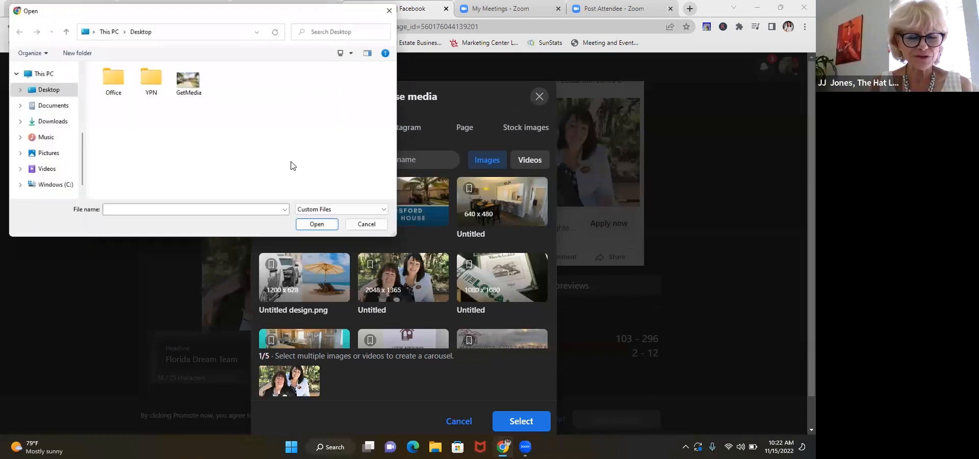
left_click(186, 87)
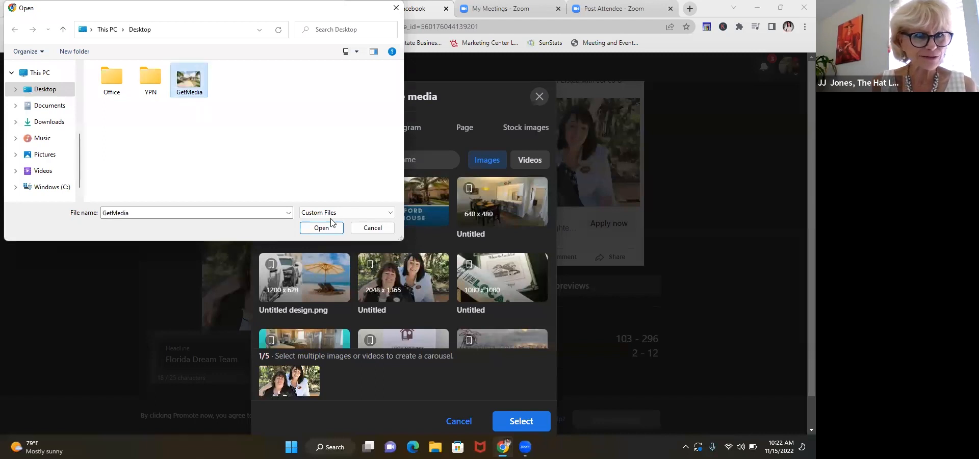
left_click(331, 228)
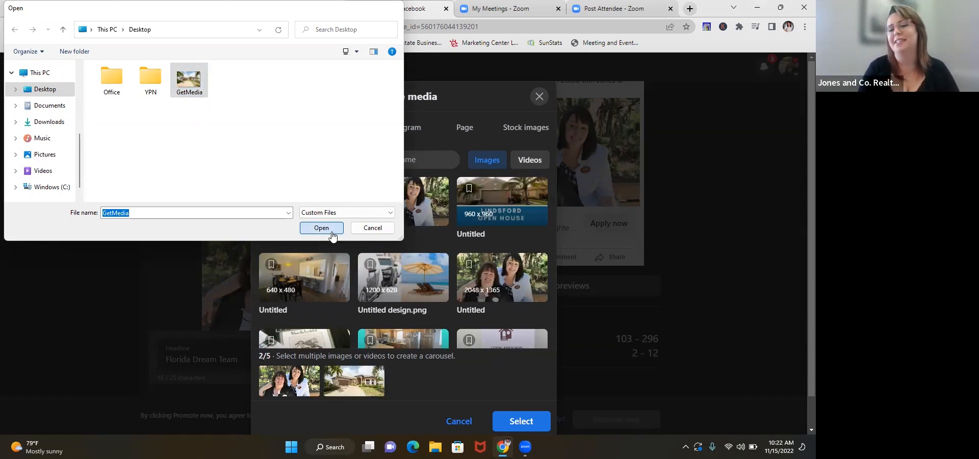
left_click(312, 231)
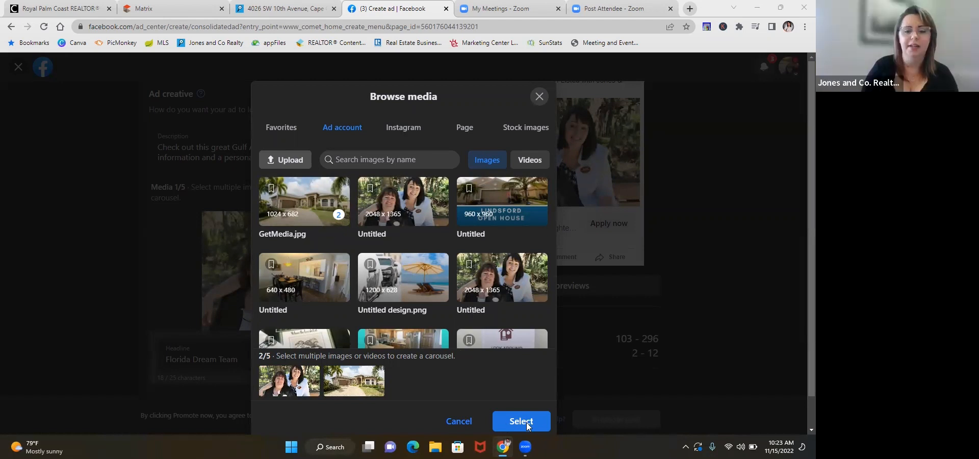
Step: Choose the GetMedia image from the Desktop folder again and apply the two-image selection to the ad
left_click(286, 160)
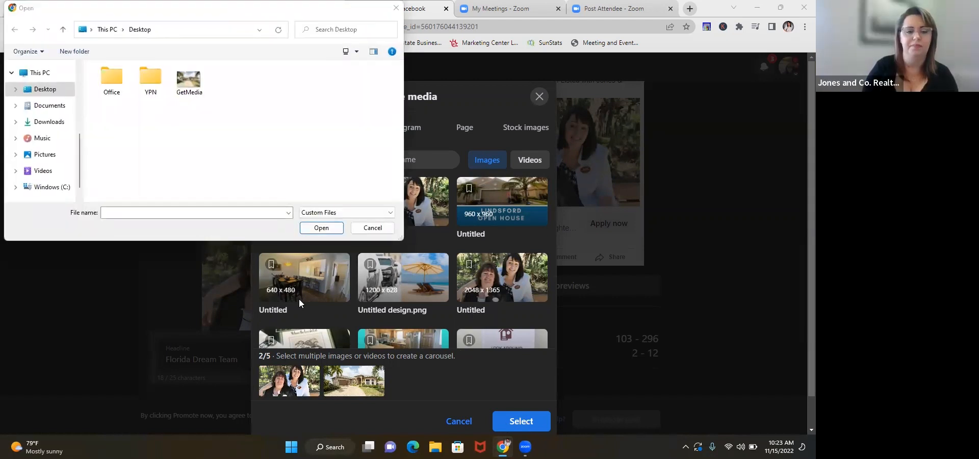
left_click(191, 82)
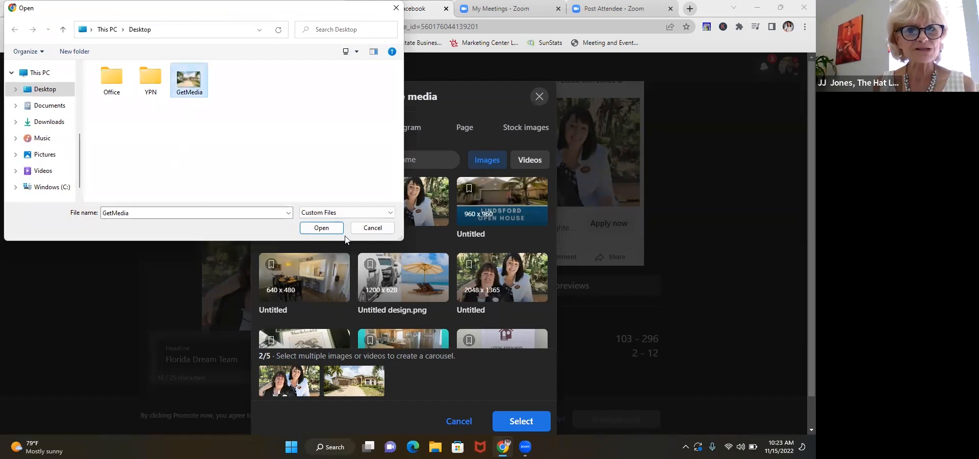
left_click(327, 231)
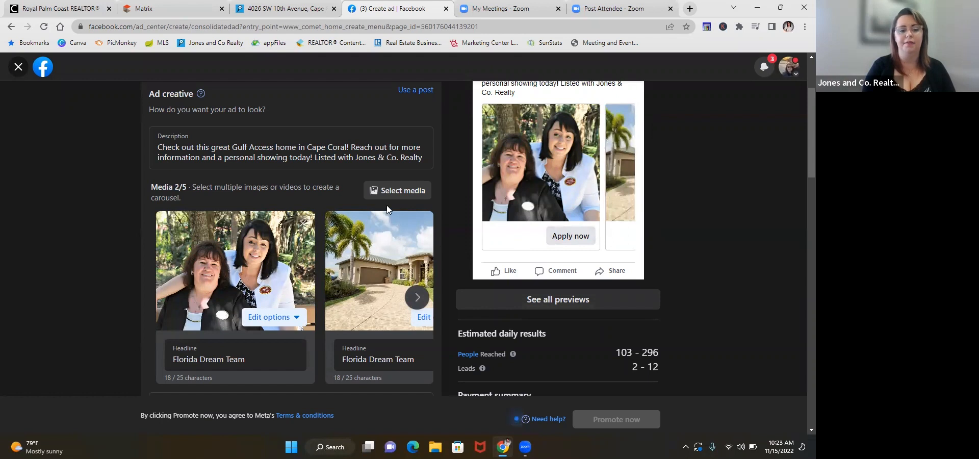
Step: Remove the team portrait from the ad's media selection and apply the house photo as the only image
scroll(387, 205, "down", 2)
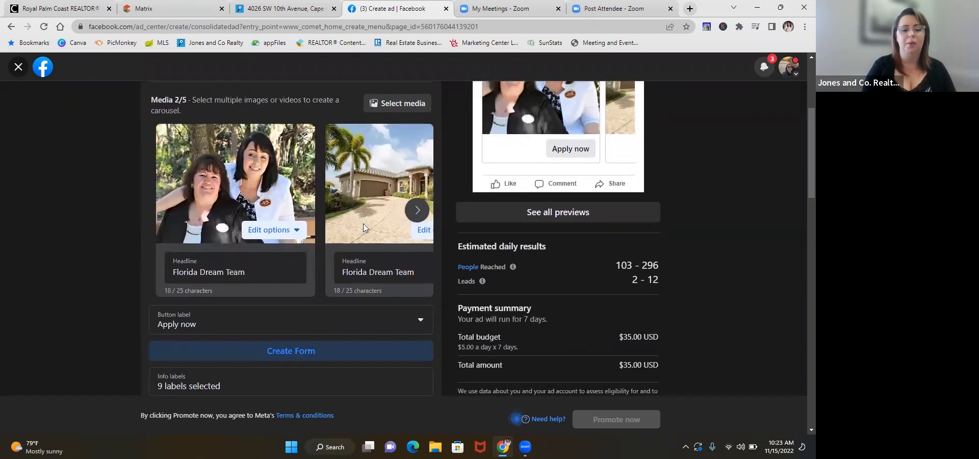
scroll(384, 185, "up", 1)
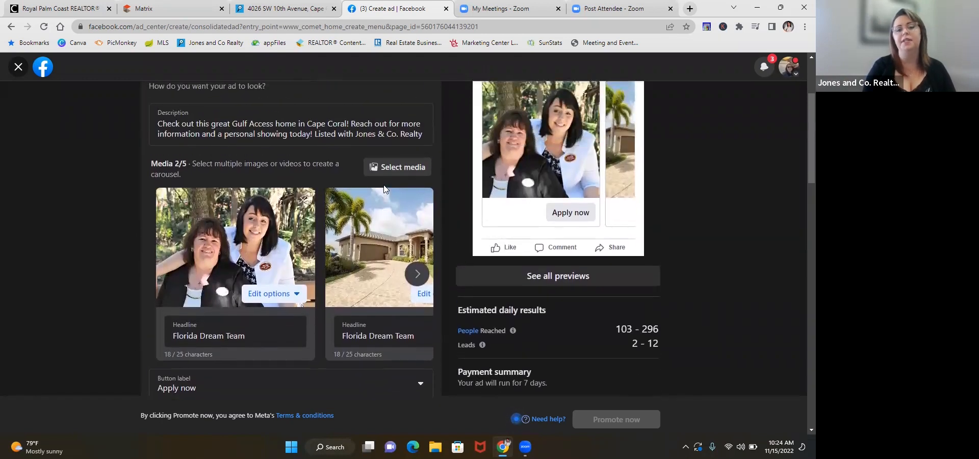
left_click(297, 296)
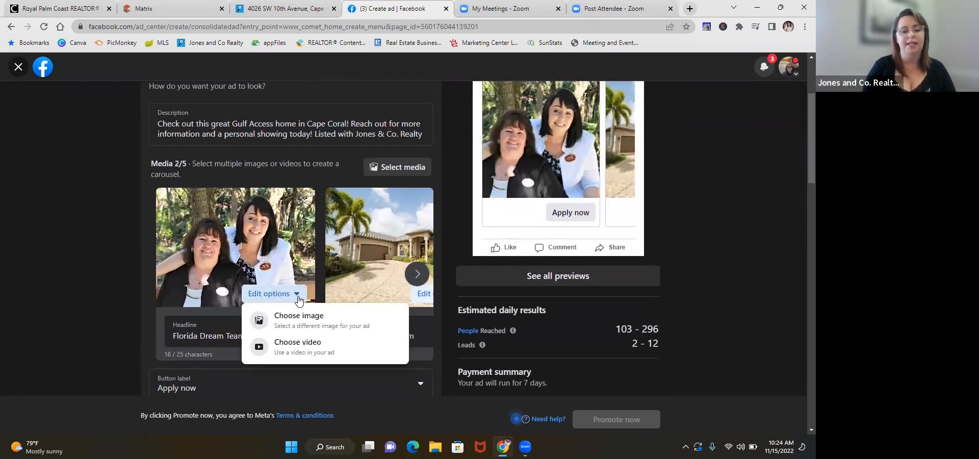
left_click(298, 297)
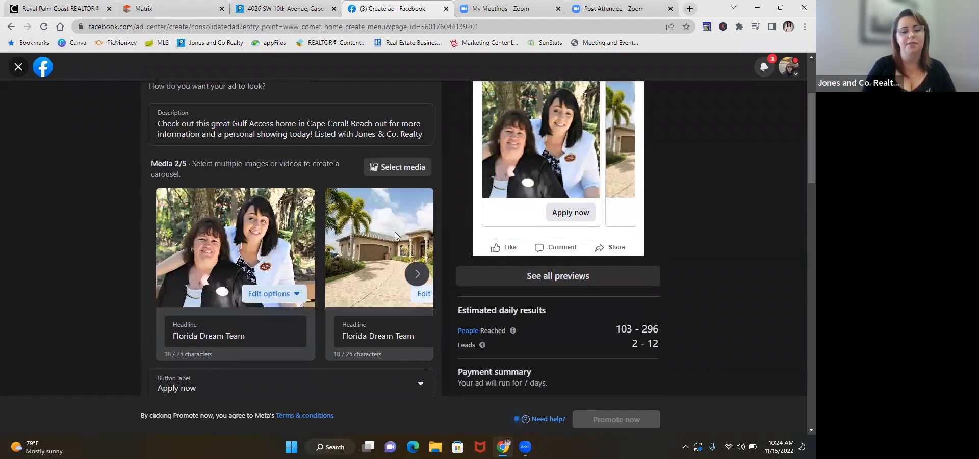
left_click(393, 167)
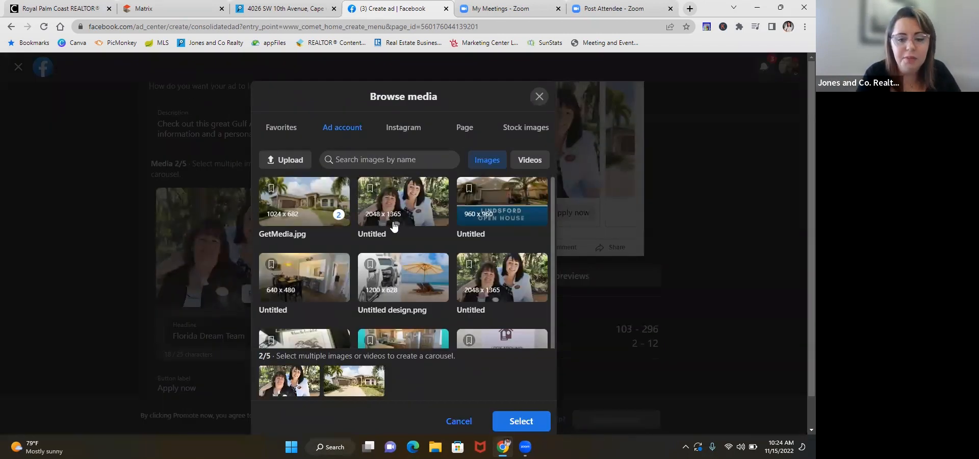
scroll(393, 224, "down", 1)
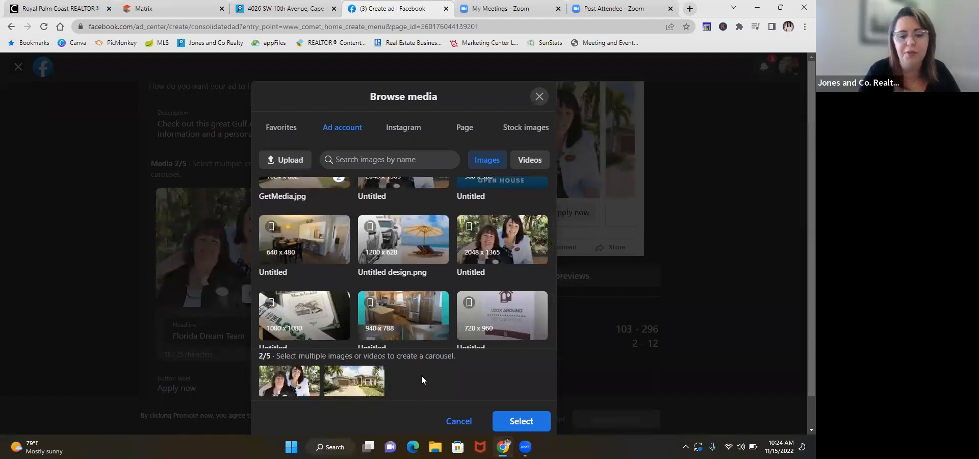
left_click(312, 378)
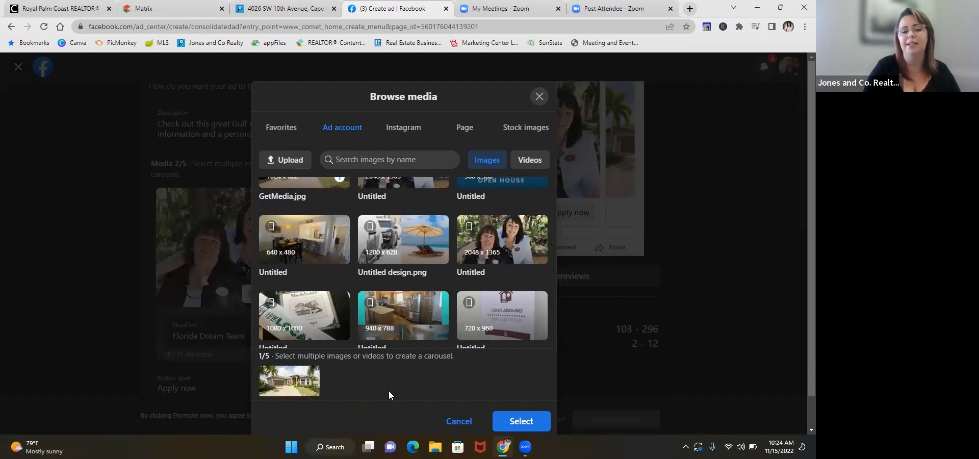
left_click(517, 424)
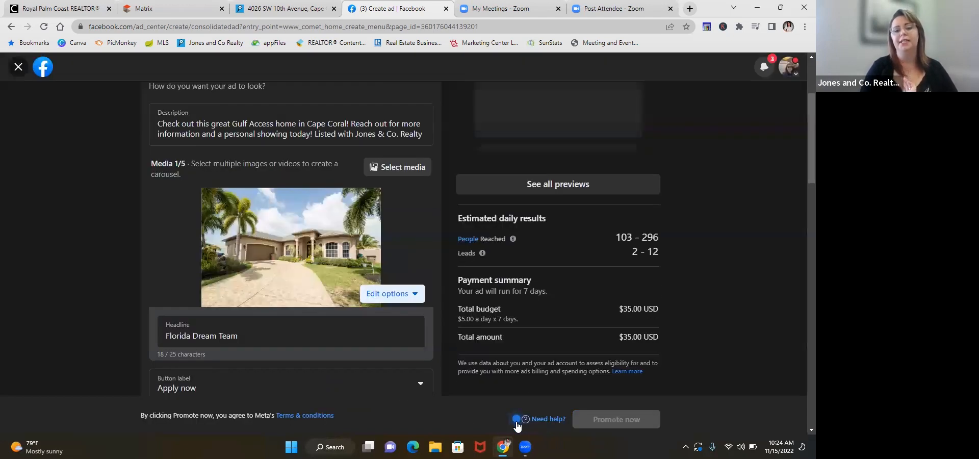
Step: Review the ad preview and the creative settings with the house photo, description, headline and button label
scroll(463, 278, "up", 1)
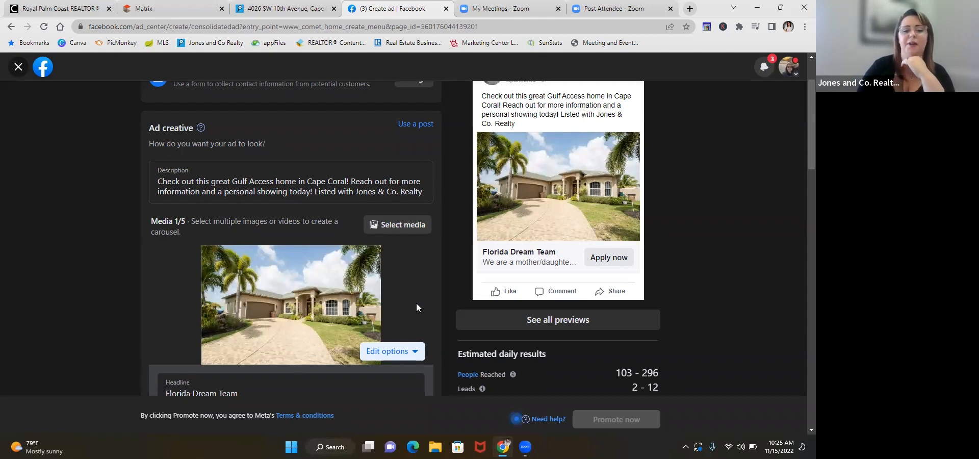
scroll(417, 305, "down", 2)
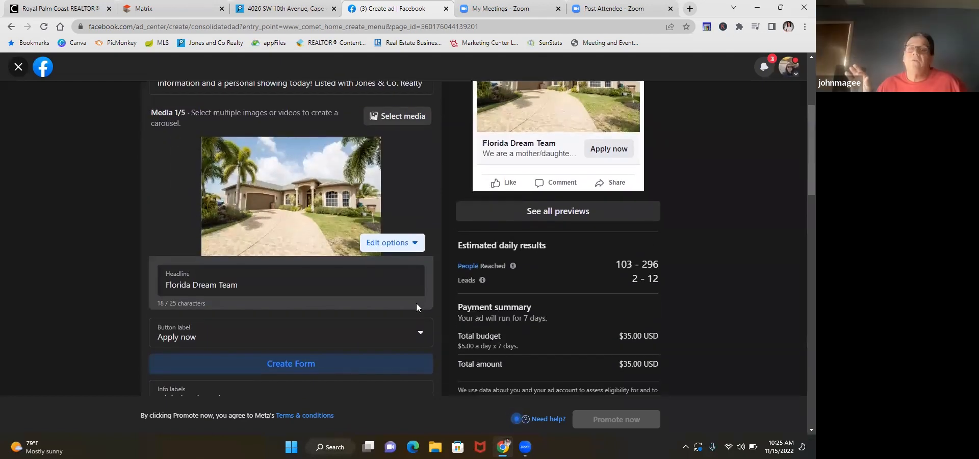
scroll(416, 303, "up", 2)
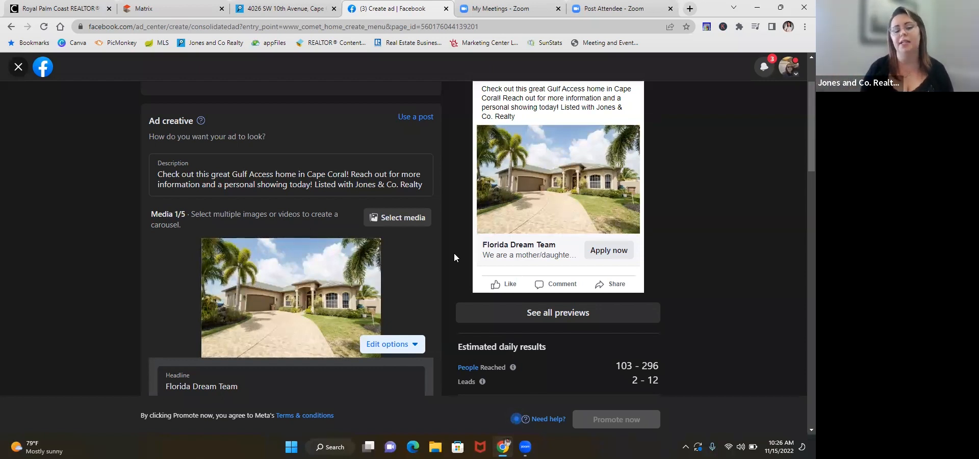
scroll(454, 253, "down", 1)
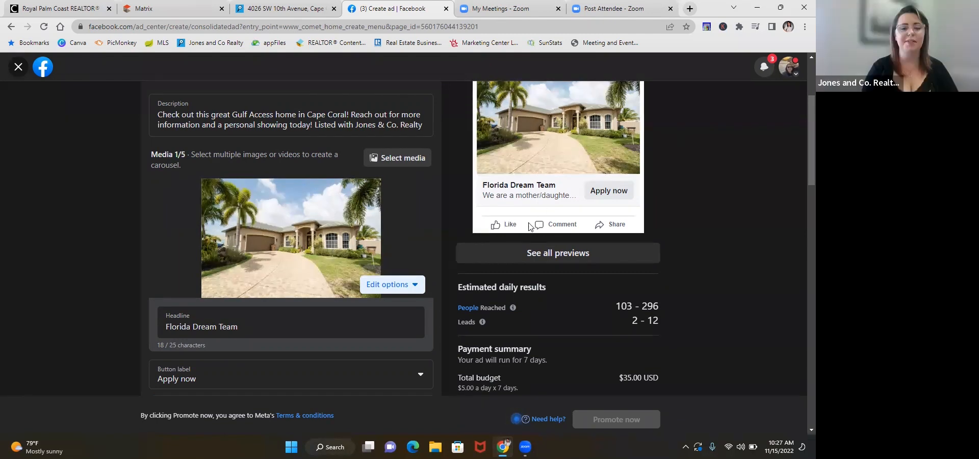
scroll(445, 209, "up", 1)
scroll(445, 206, "up", 2)
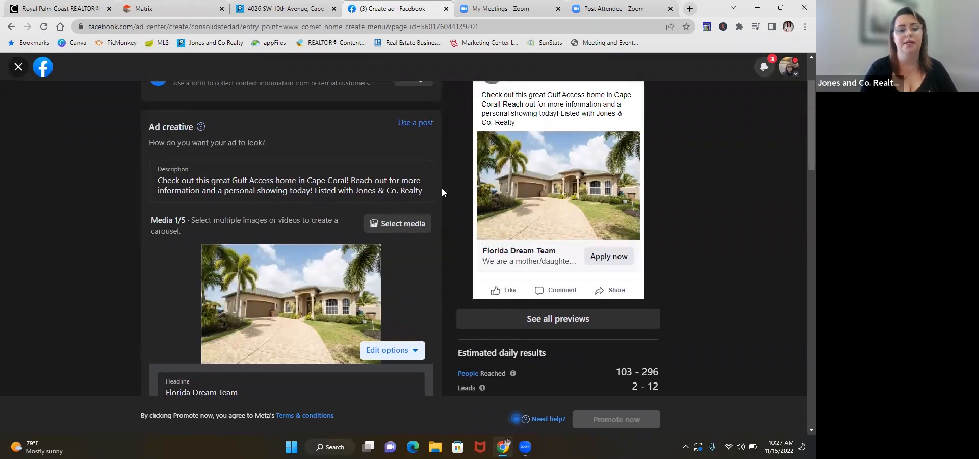
scroll(490, 151, "up", 2)
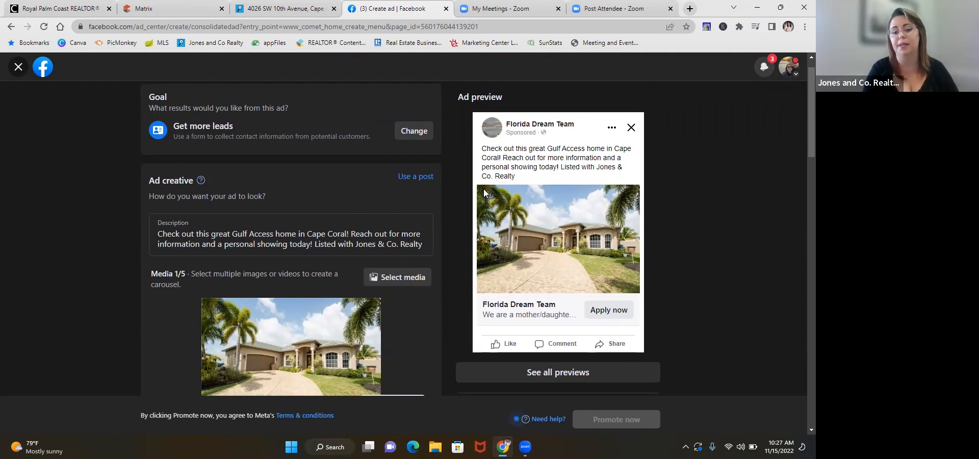
Step: Replace the ad headline with "Beautiful Access Home", correcting the spelling of its first word
scroll(445, 220, "down", 1)
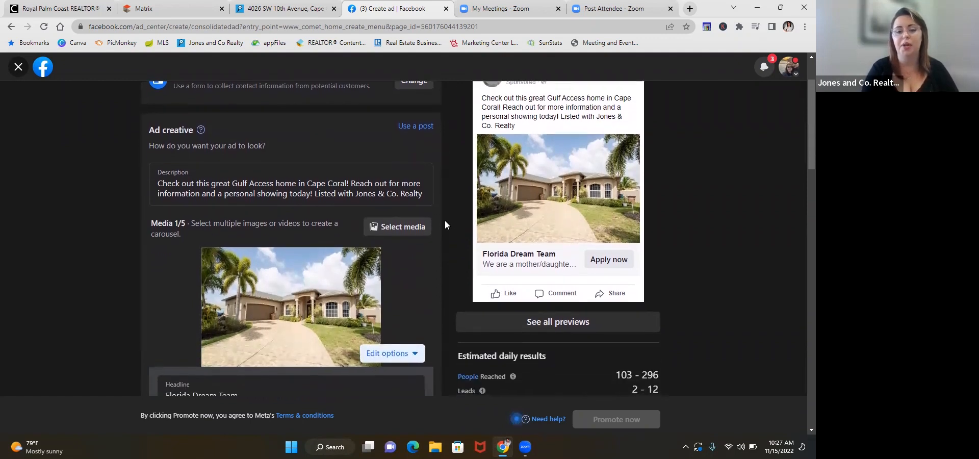
scroll(445, 221, "down", 1)
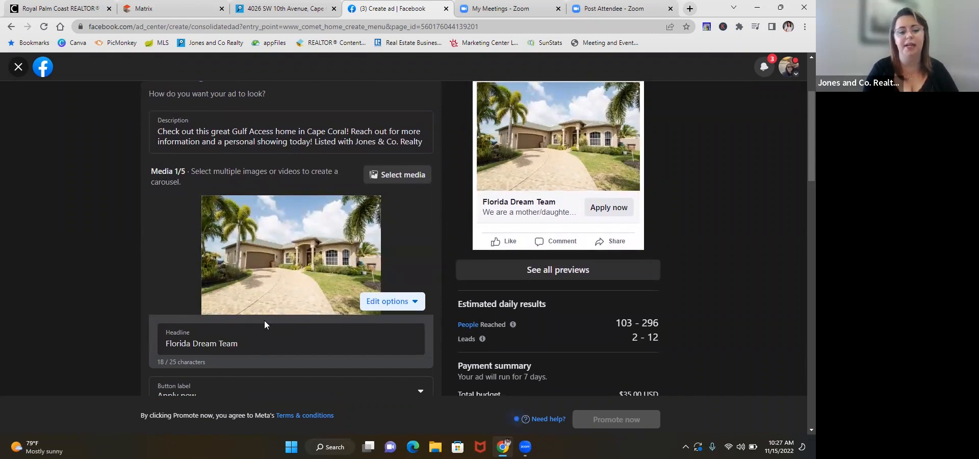
triple_click(245, 346)
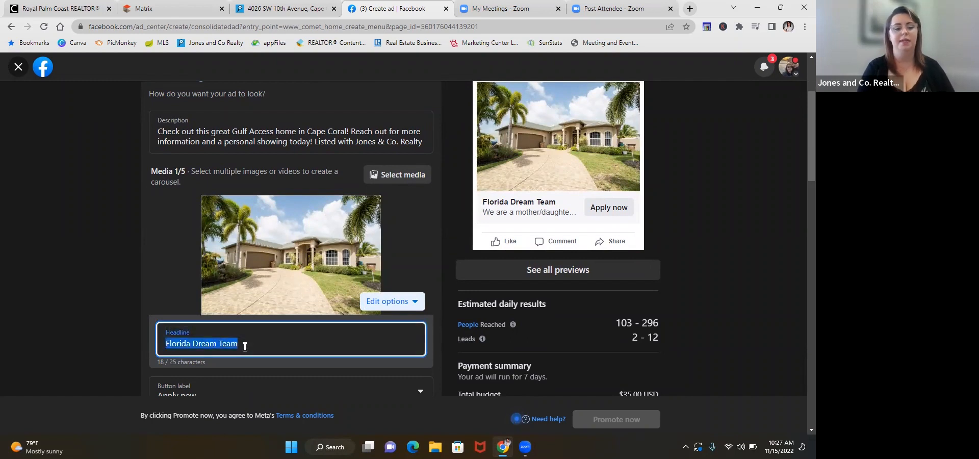
type("B")
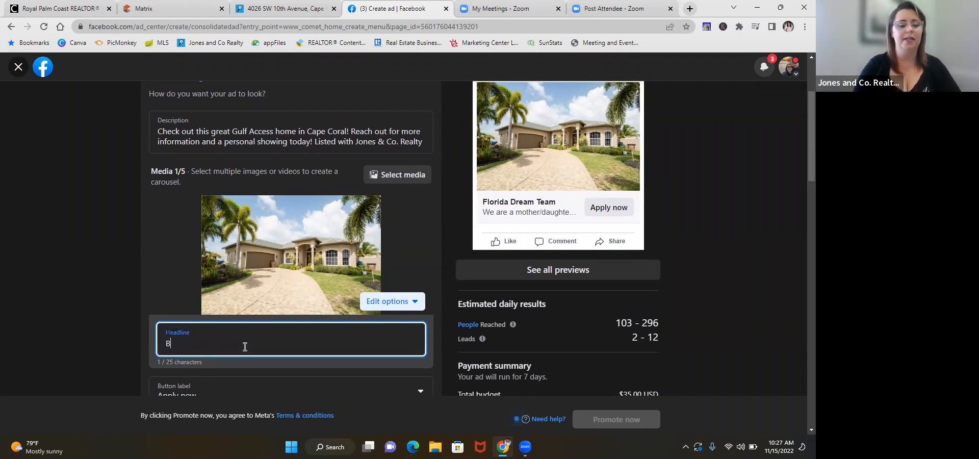
type("eautiful")
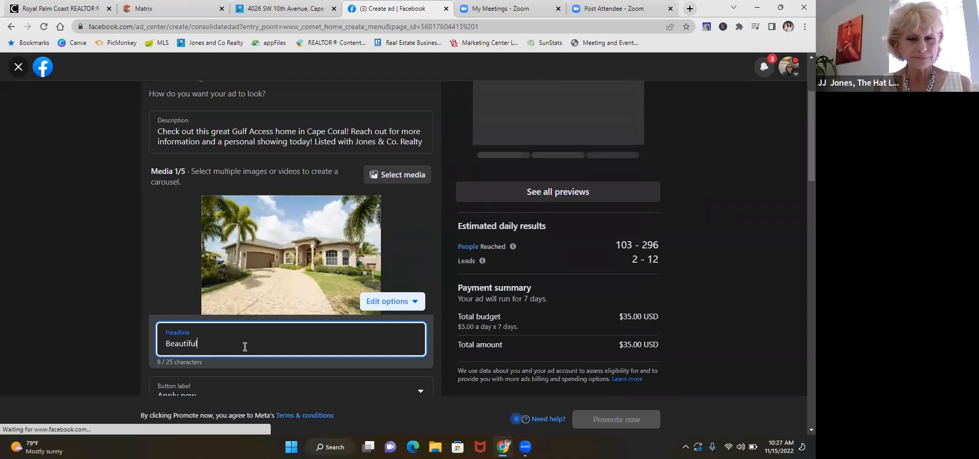
type(" Gulf Acce")
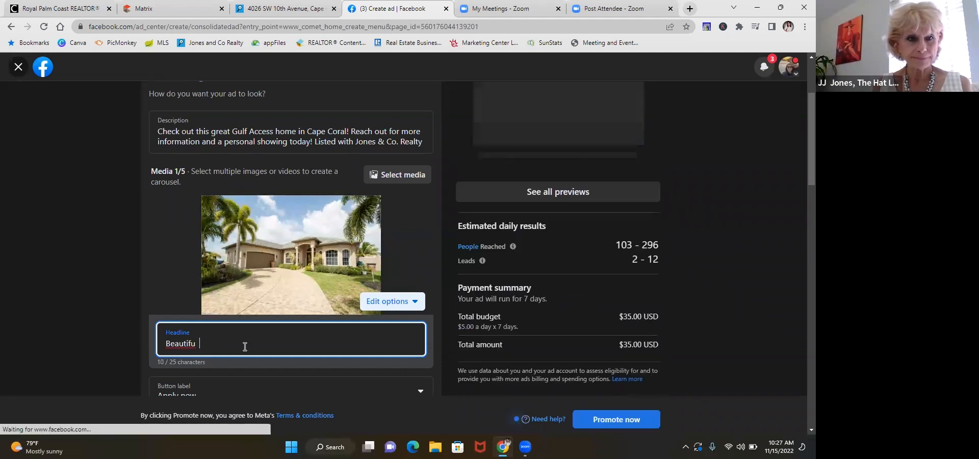
type("ss Home")
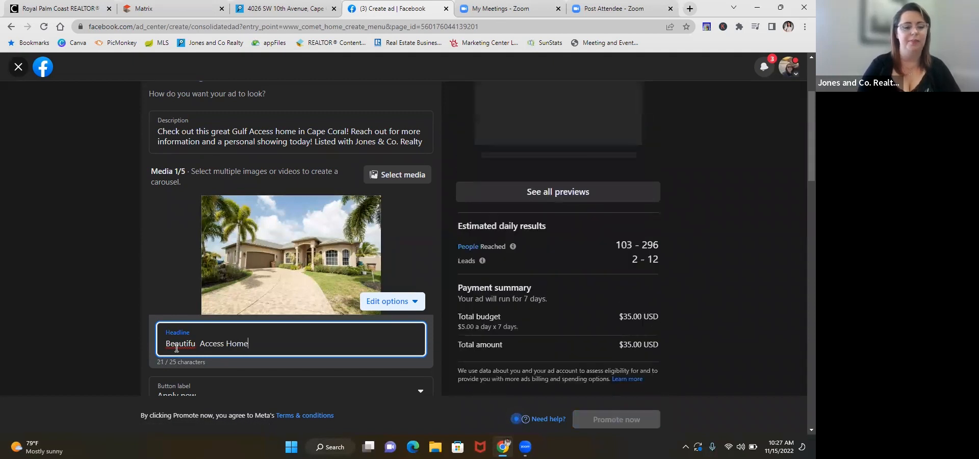
left_click(198, 344)
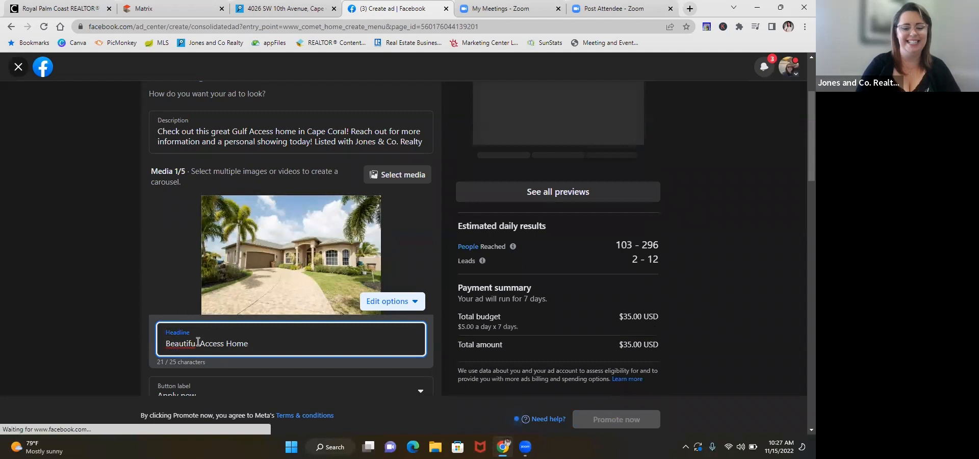
type("l ")
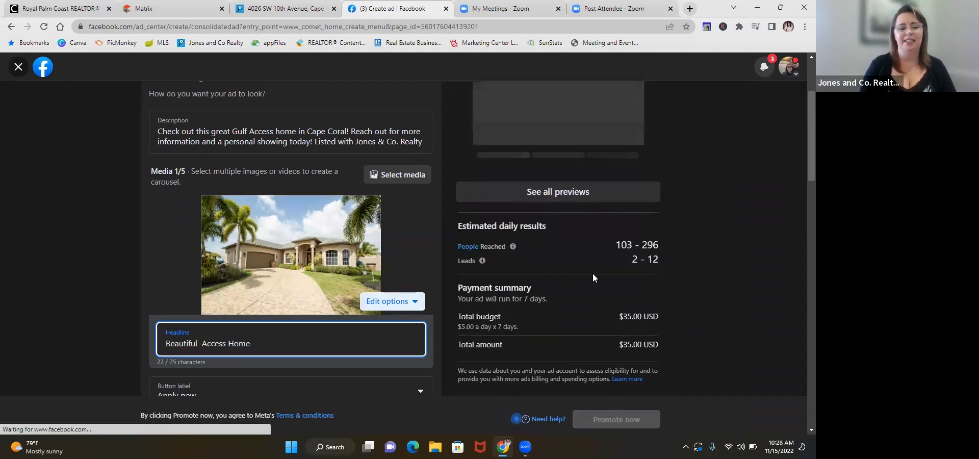
type("Gul")
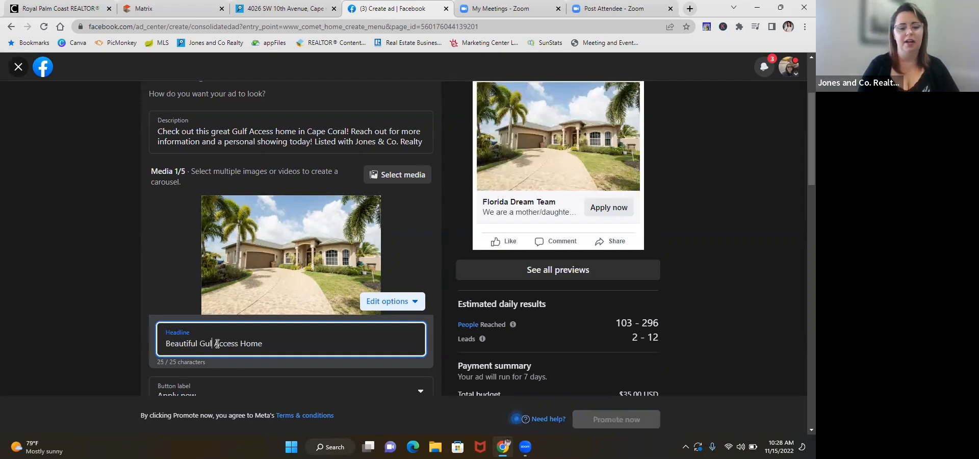
Step: Insert "Gul" between "Beautiful" and "Access" in the ad headline and check the ad preview
scroll(718, 280, "up", 2)
scroll(718, 278, "up", 3)
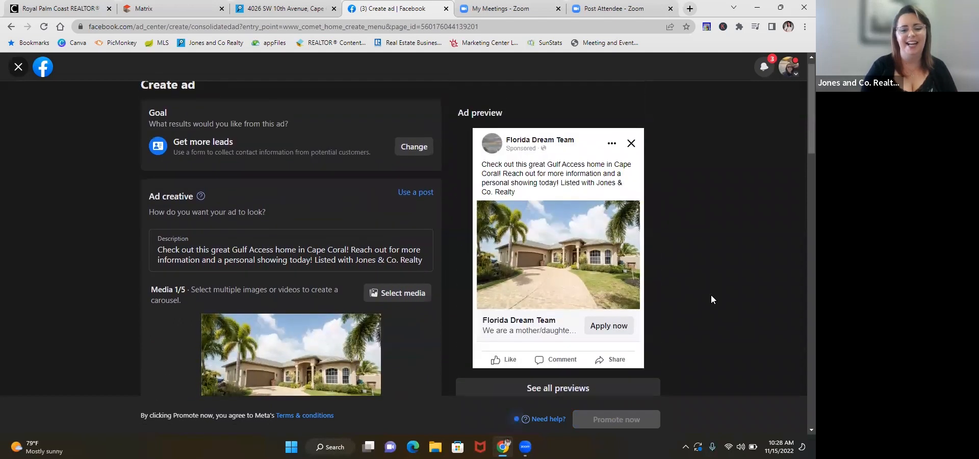
scroll(712, 299, "down", 2)
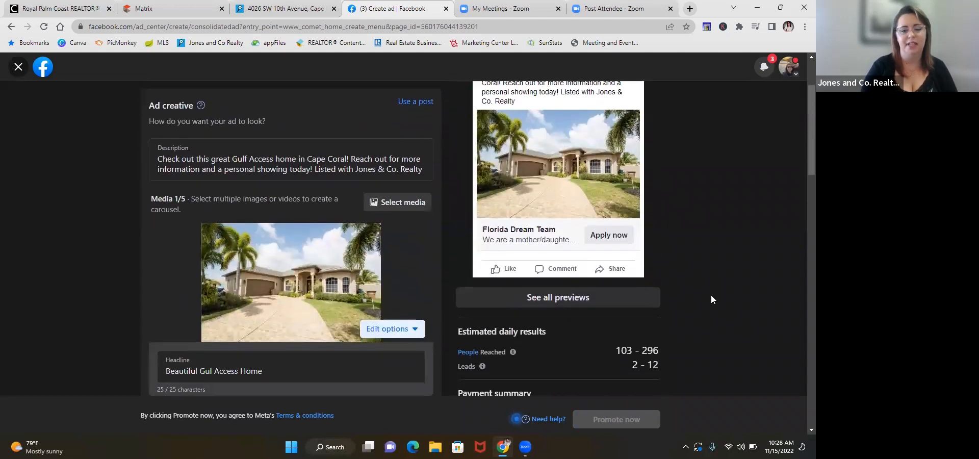
left_click(211, 368)
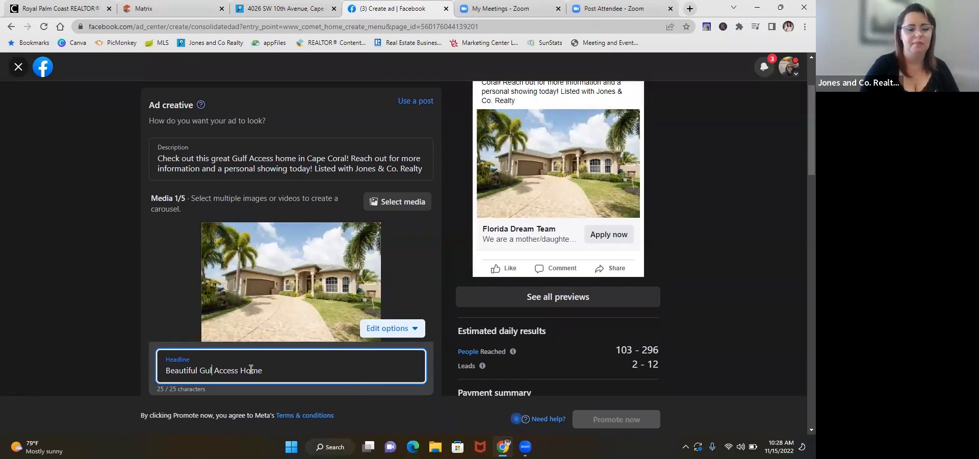
scroll(214, 357, "down", 2)
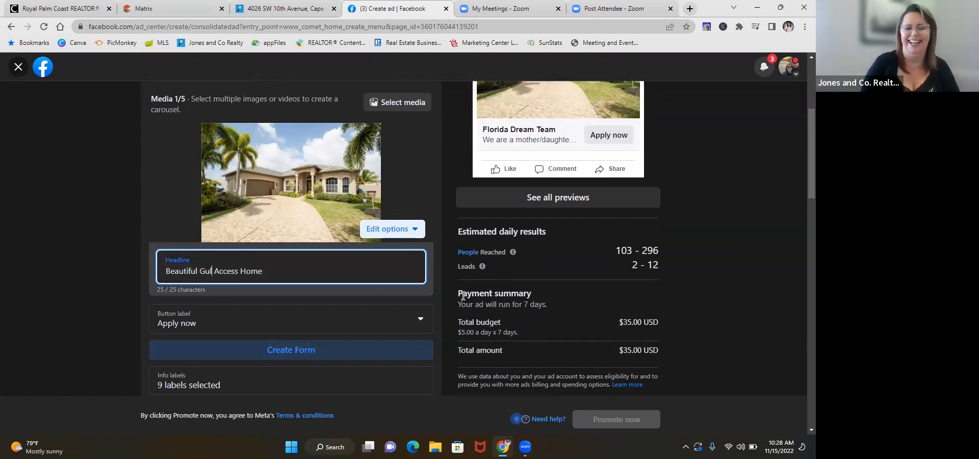
left_click(716, 318)
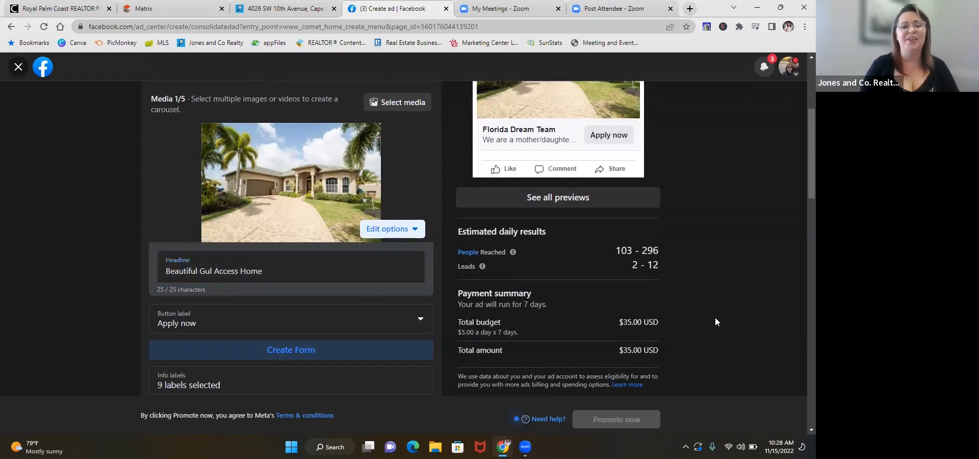
Step: Check the call-to-action button in the ad preview and set the ad's button label to "Learn more"
scroll(715, 318, "down", 1)
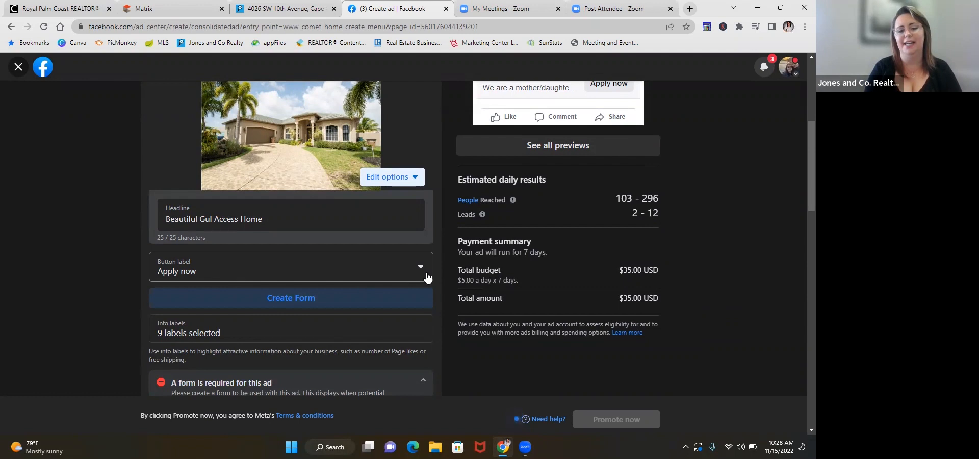
scroll(464, 261, "up", 2)
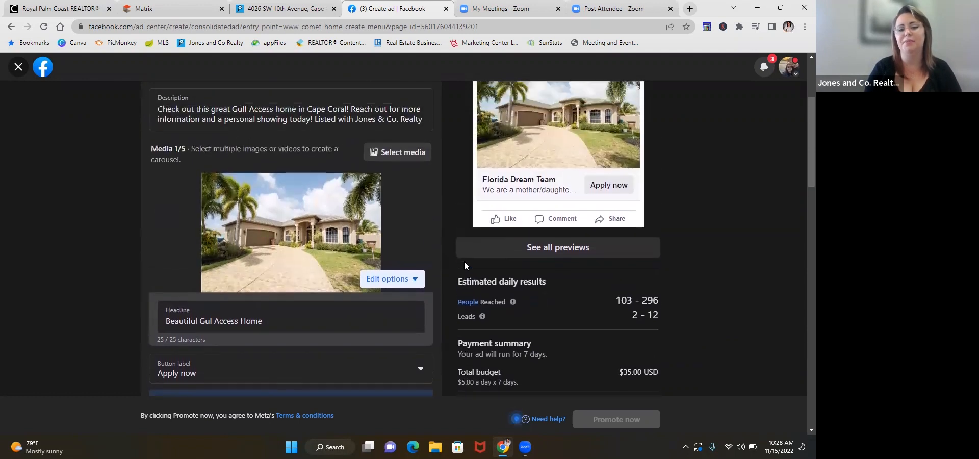
scroll(464, 261, "up", 1)
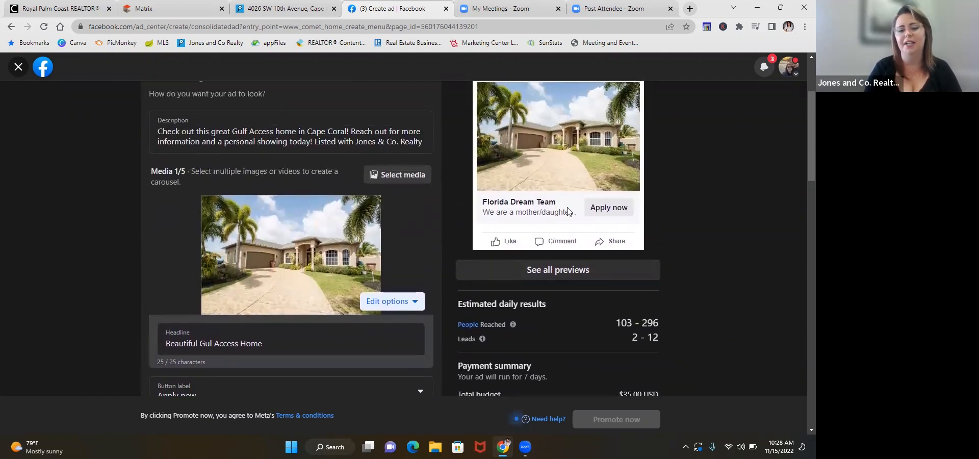
scroll(567, 208, "up", 1)
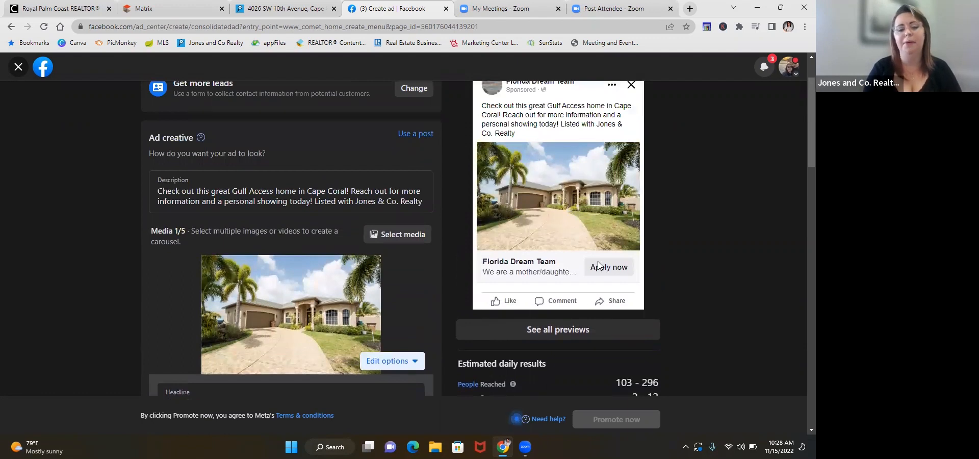
scroll(598, 265, "down", 3)
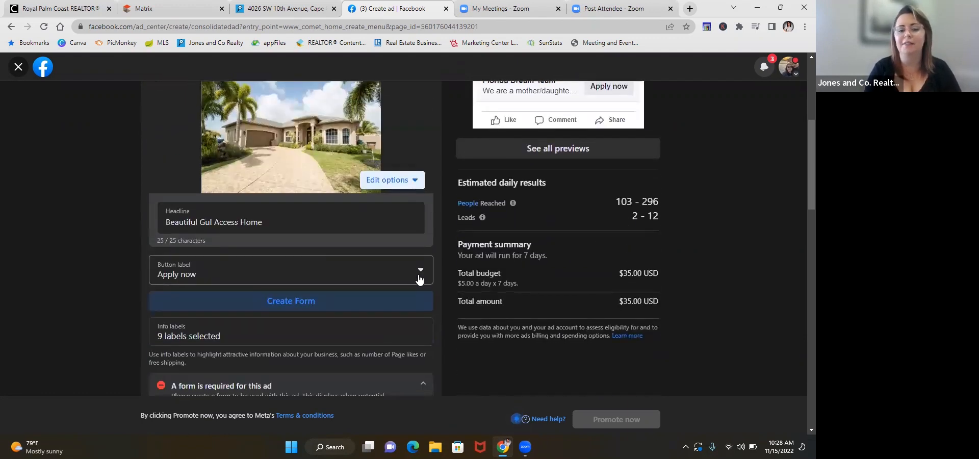
left_click(420, 280)
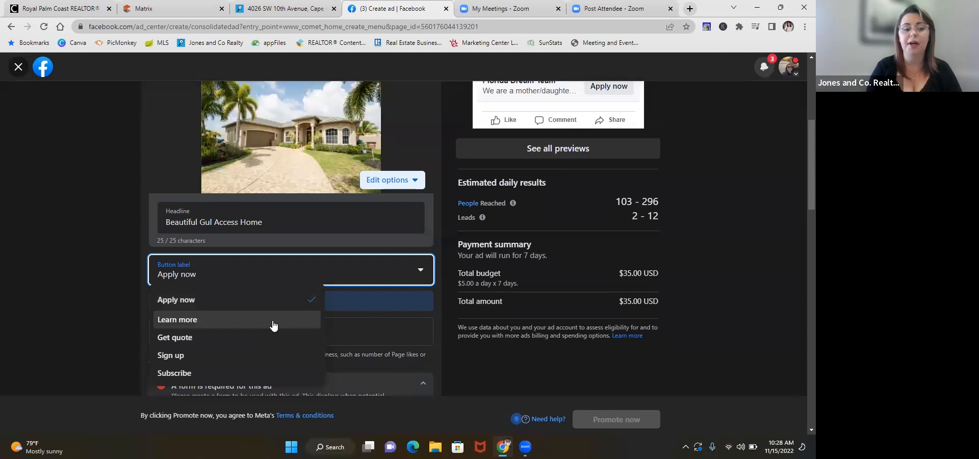
scroll(273, 325, "down", 1)
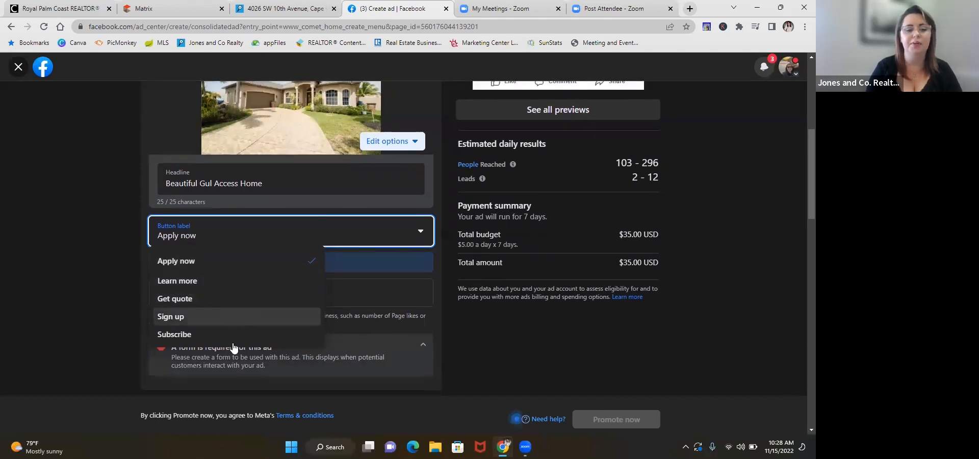
left_click(226, 289)
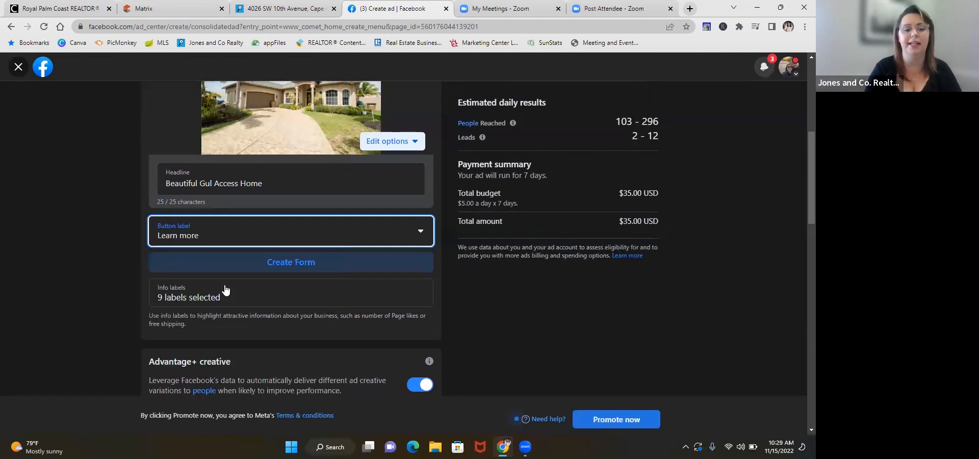
Step: Shorten the ad headline to "Gulf Access Home" by removing "Beautiful" and completing the word "Gulf"
left_click(213, 185)
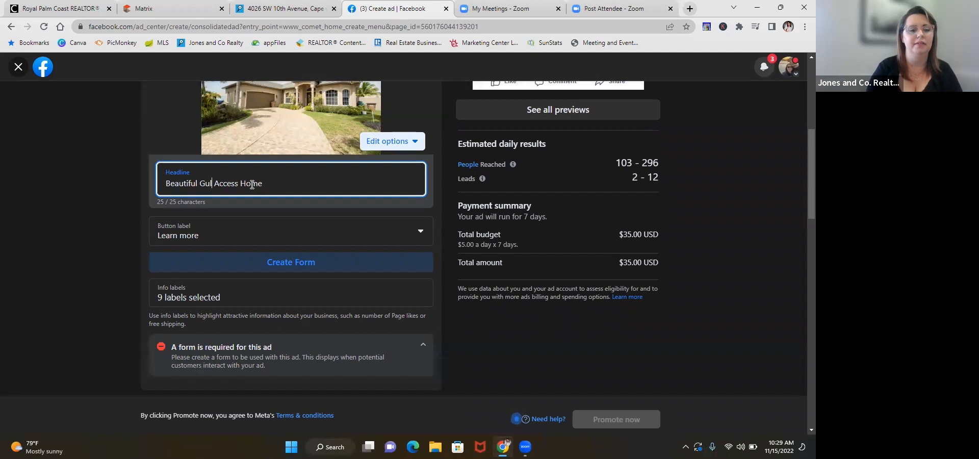
double_click(182, 183)
key("BackSpace")
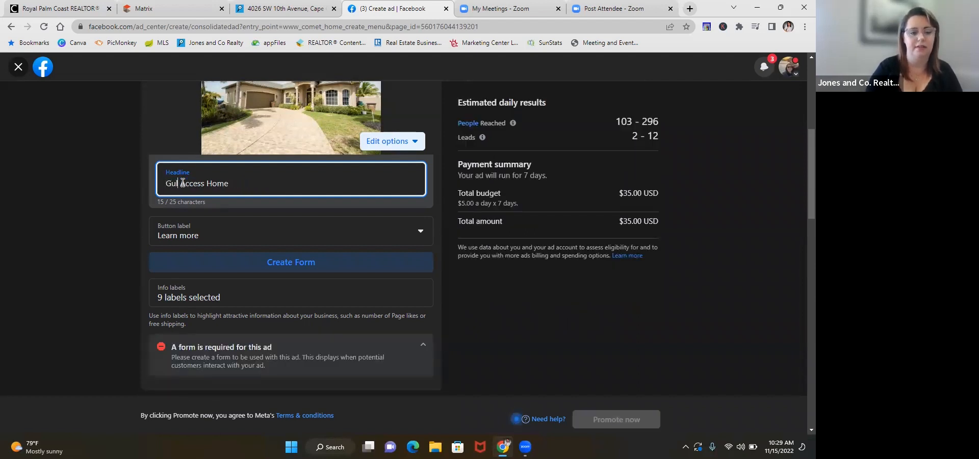
type("f")
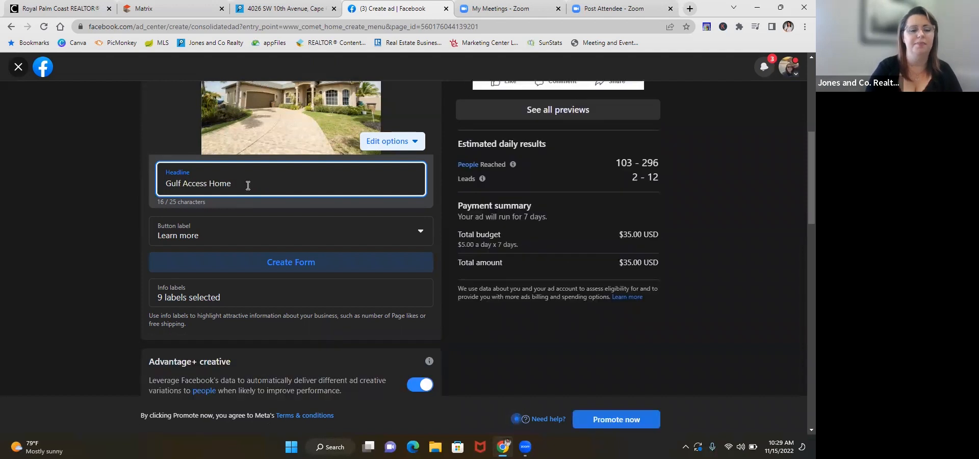
left_click(104, 224)
Step: Check the button label in the ad preview and start creating the lead form required for the ad
scroll(104, 224, "down", 1)
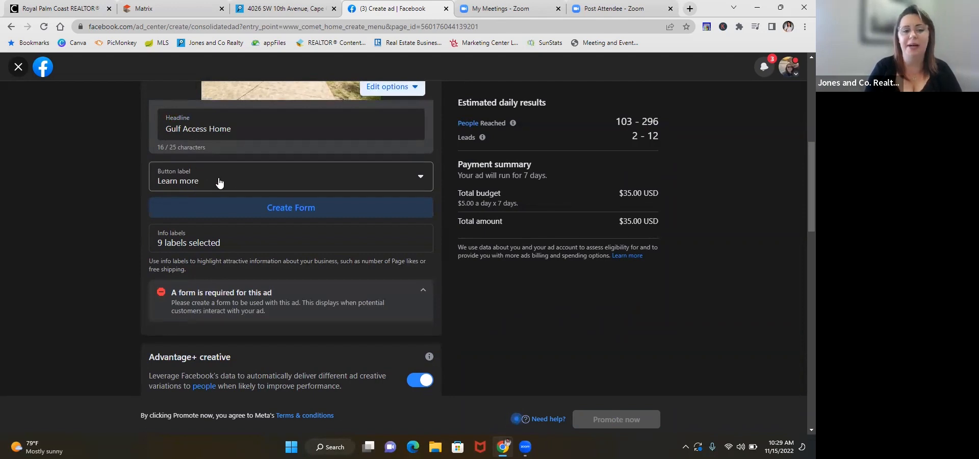
scroll(457, 228, "up", 4)
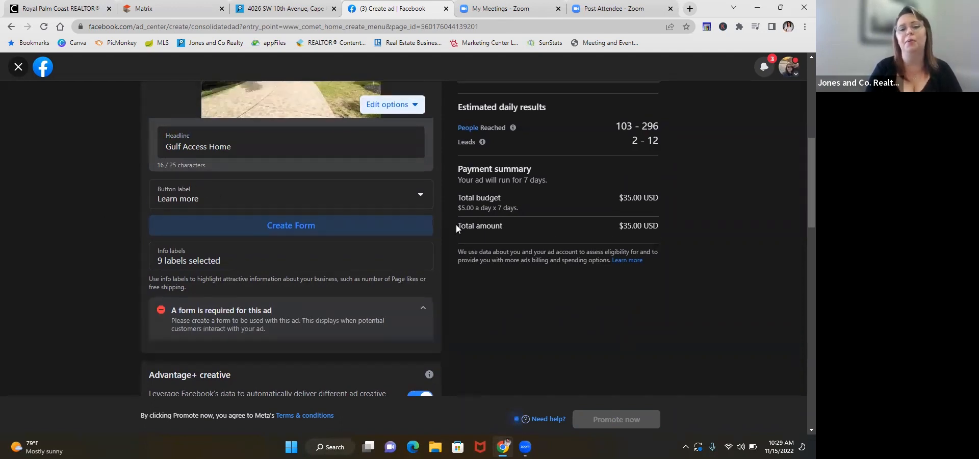
scroll(456, 224, "up", 2)
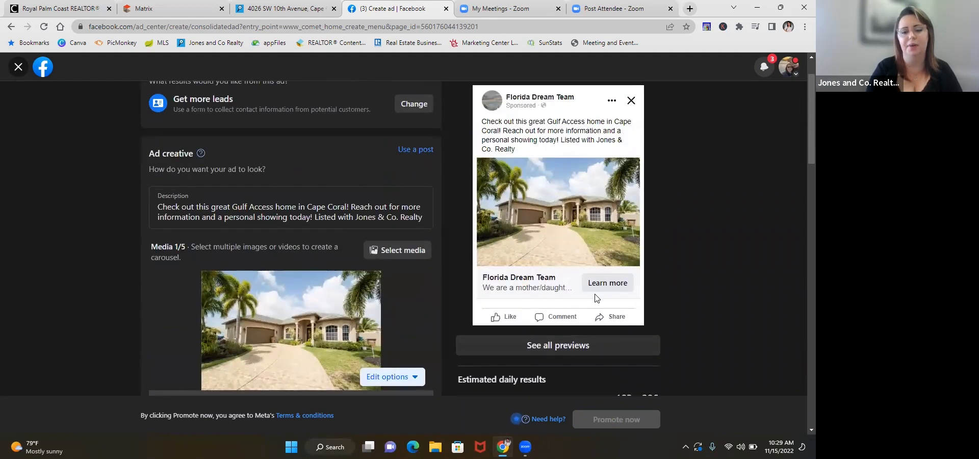
scroll(596, 298, "down", 5)
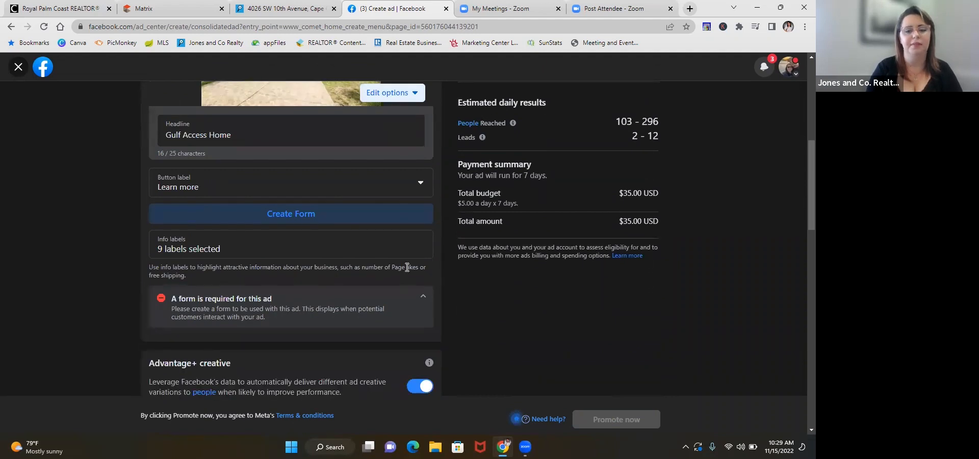
left_click(301, 214)
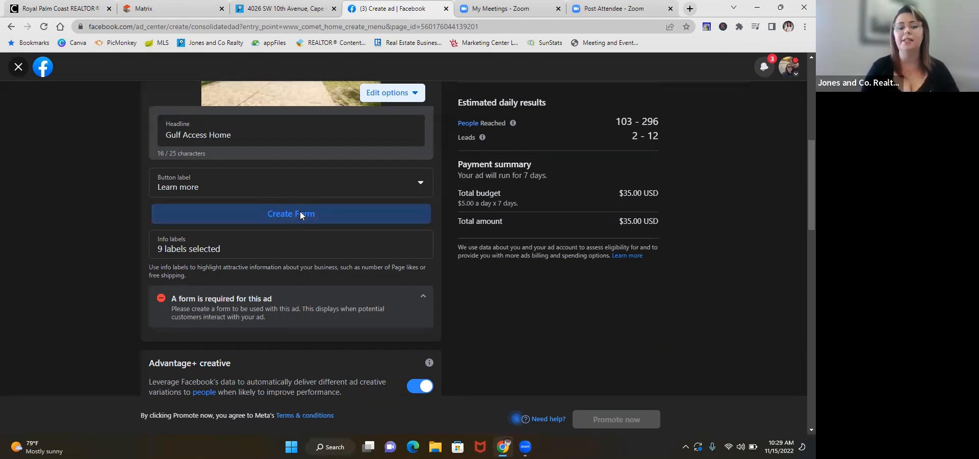
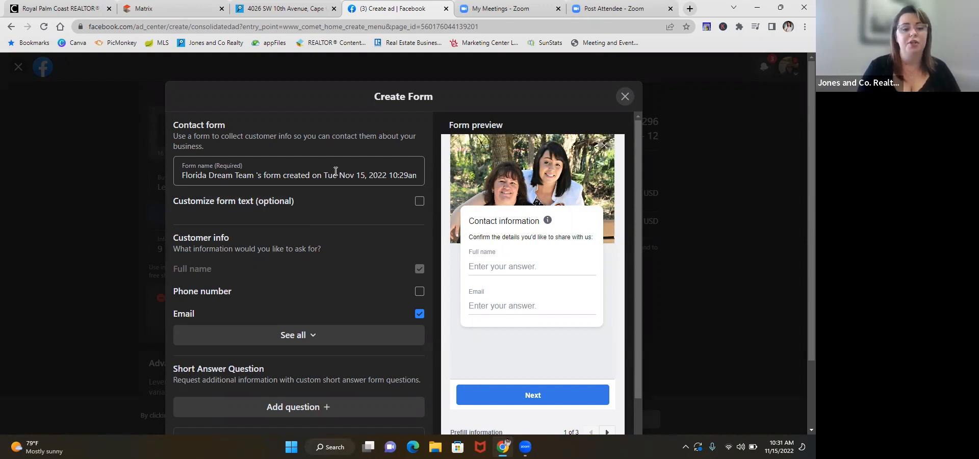
Step: Replace the lead form's default name with "Gulf Access Home Information"
triple_click(335, 171)
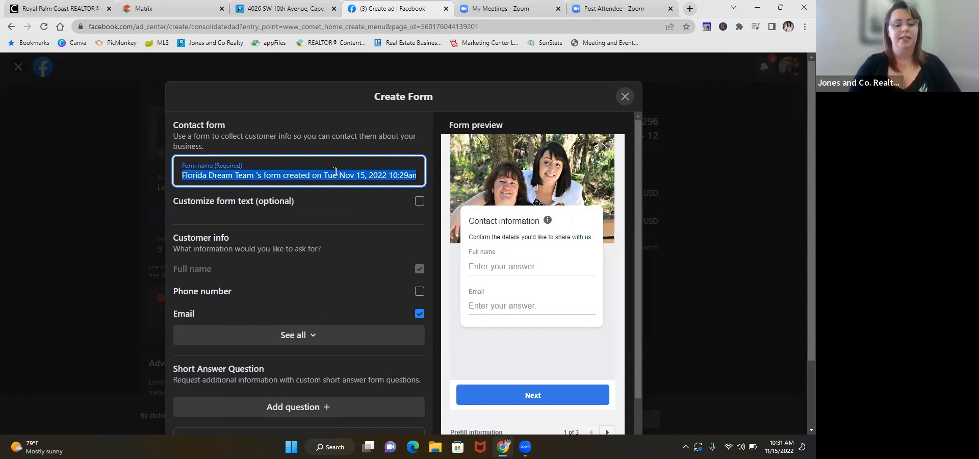
type("Gulf Access Hom")
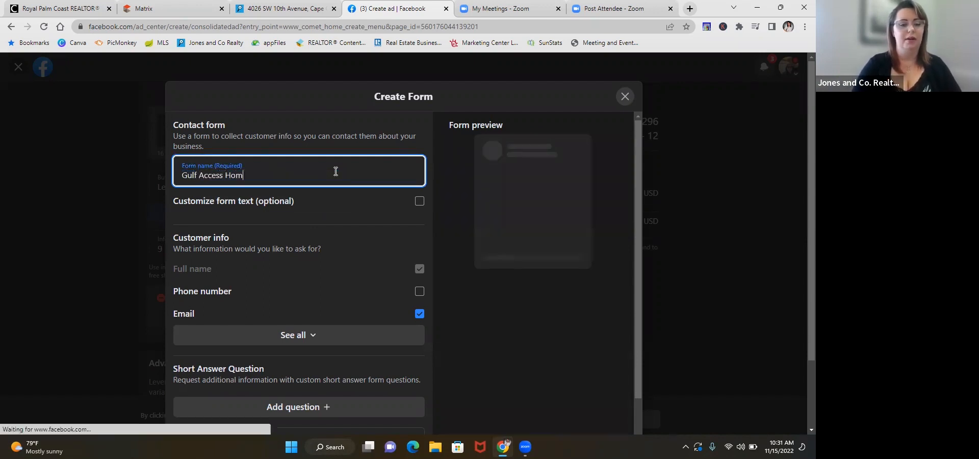
type("e Information")
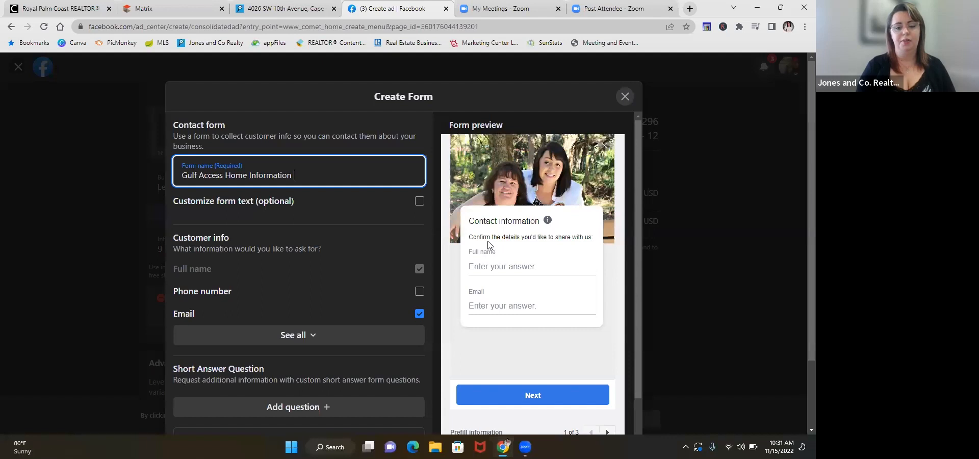
Step: Add phone number to the customer info the form requests and review the additional info fields available
scroll(489, 220, "down", 2)
scroll(488, 222, "up", 1)
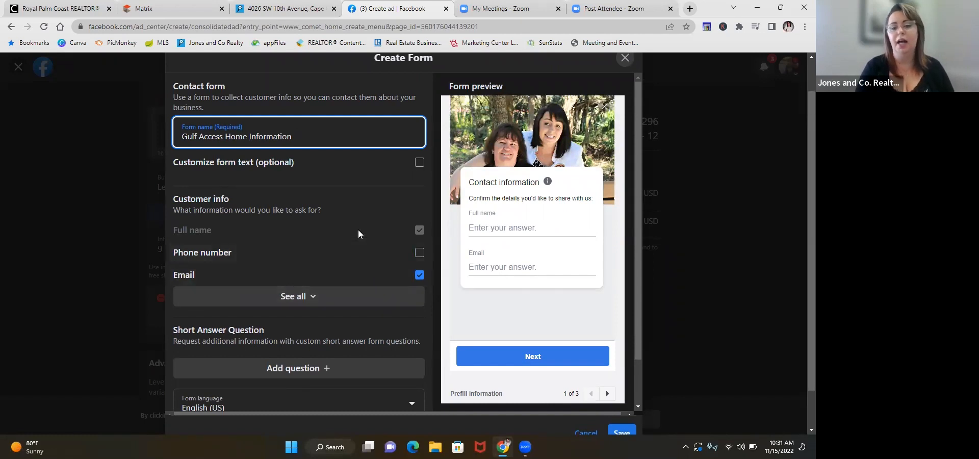
left_click(419, 254)
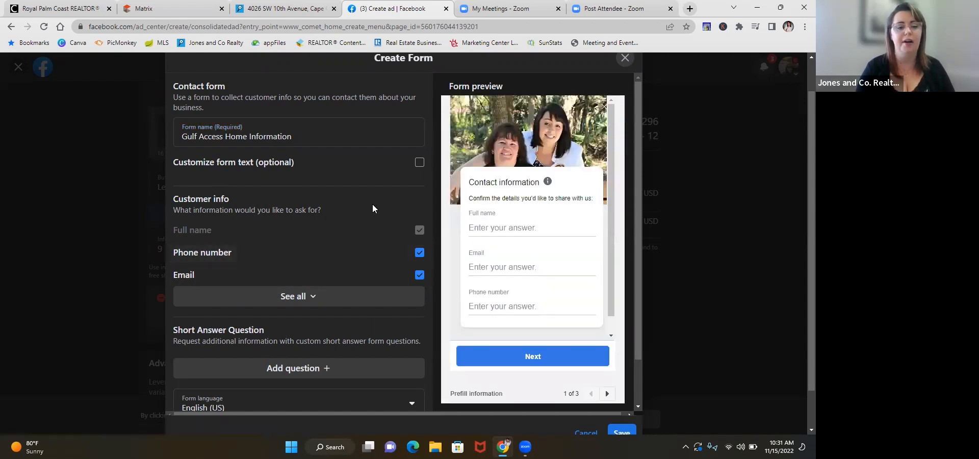
scroll(371, 206, "down", 1)
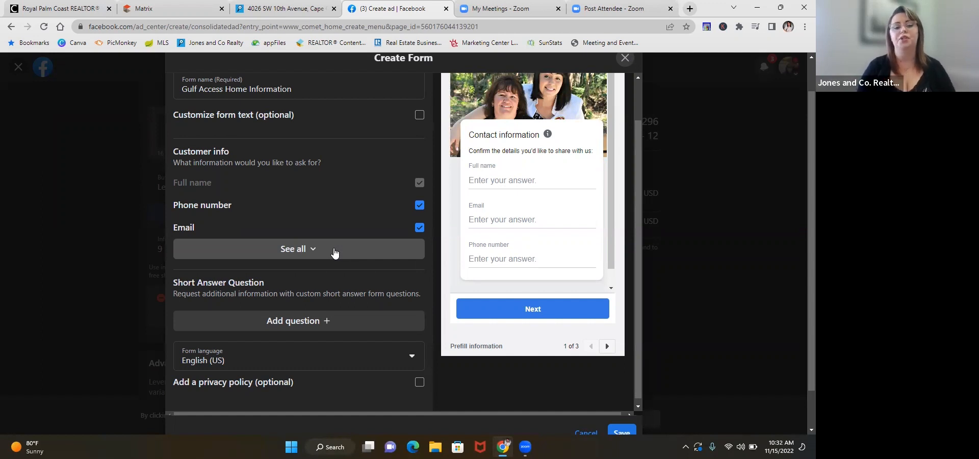
left_click(306, 253)
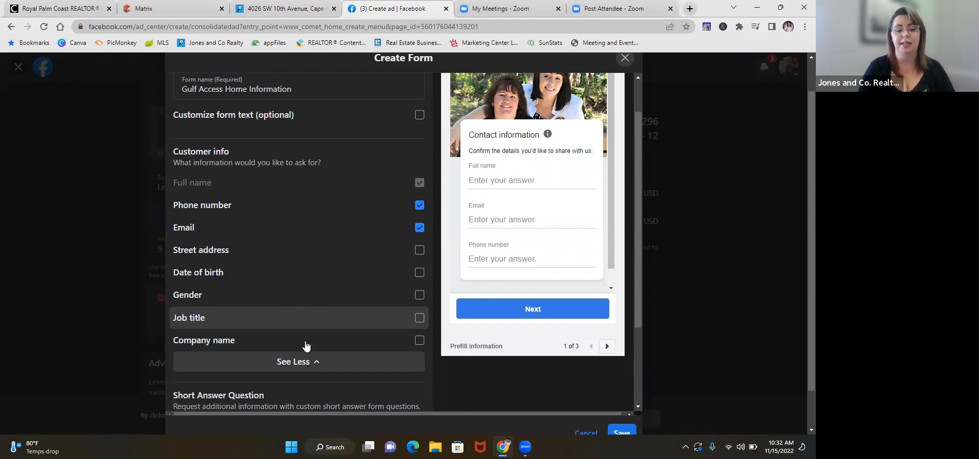
left_click(308, 363)
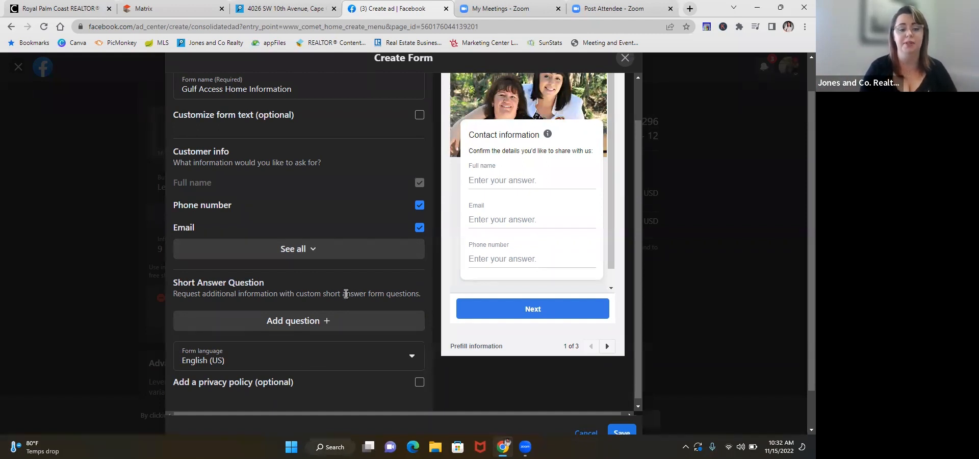
Step: Review the remaining form options, check the form preview's privacy and thank-you pages, and save the form
scroll(346, 293, "down", 1)
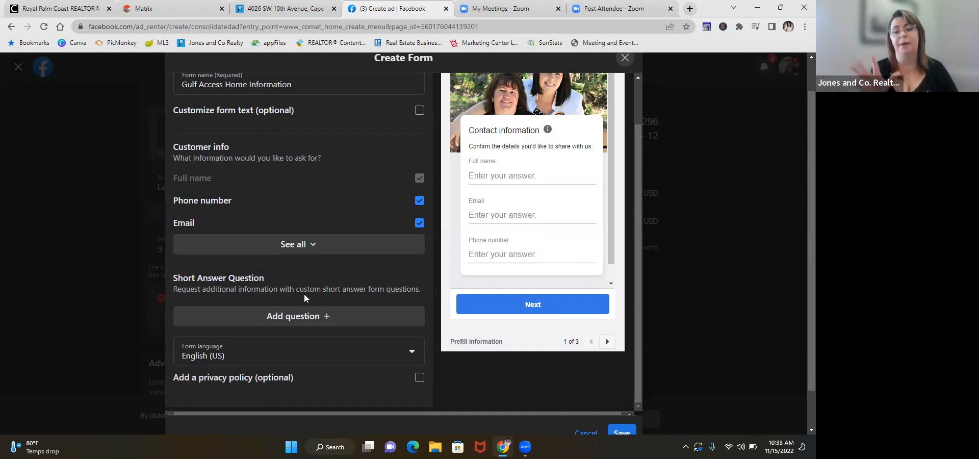
scroll(305, 295, "down", 1)
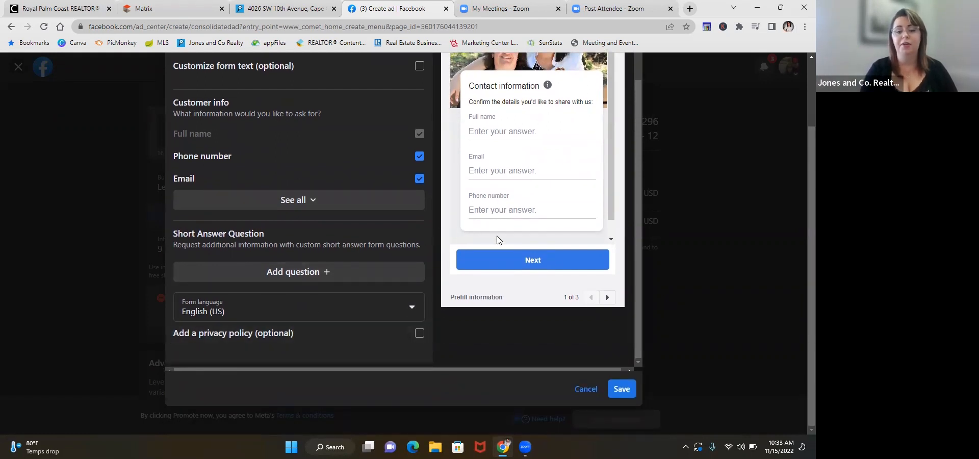
scroll(499, 240, "up", 1)
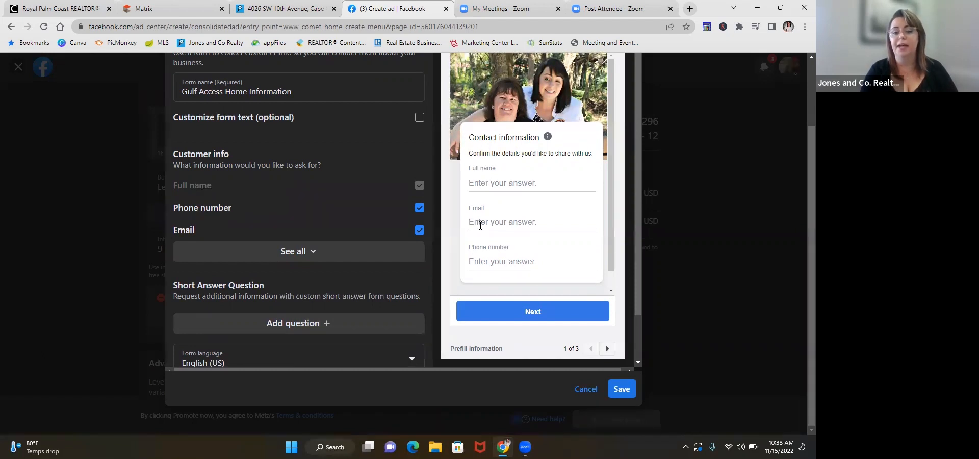
left_click(607, 350)
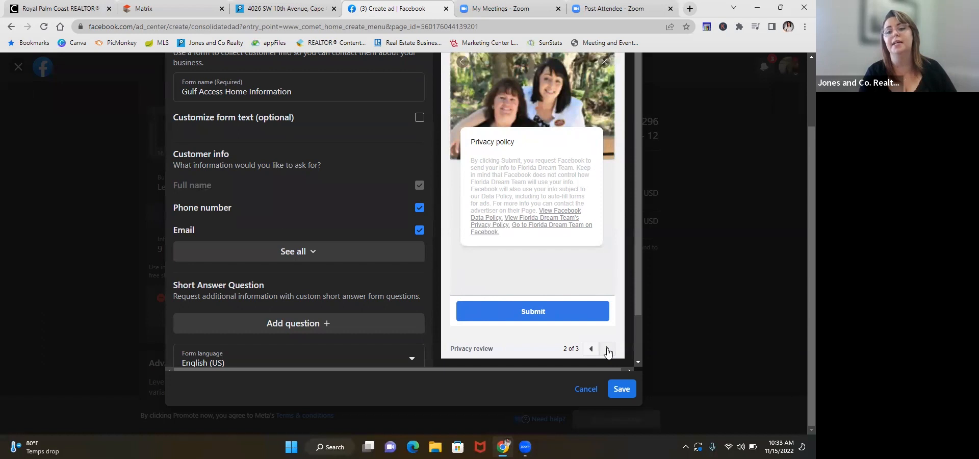
left_click(608, 349)
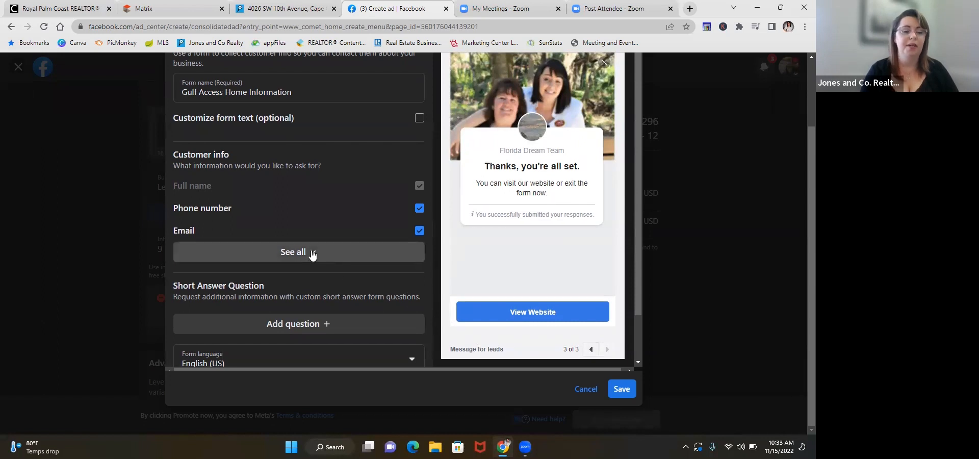
scroll(326, 181, "up", 2)
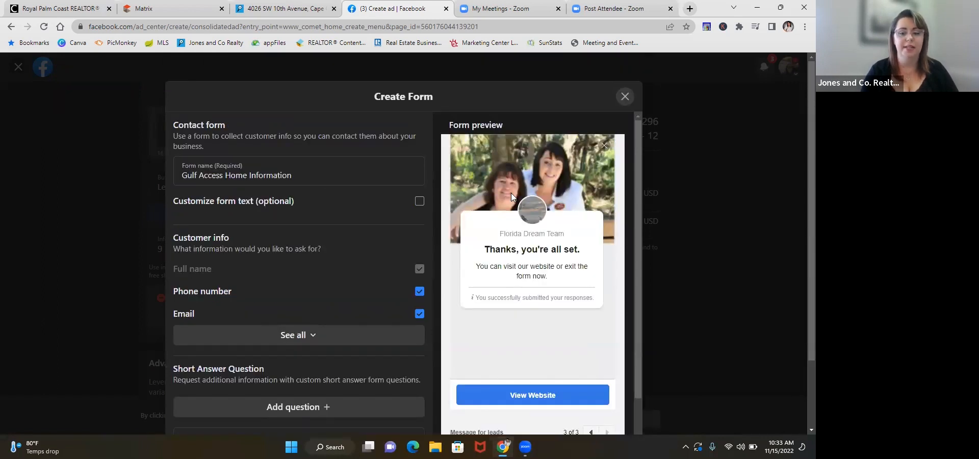
scroll(373, 248, "down", 1)
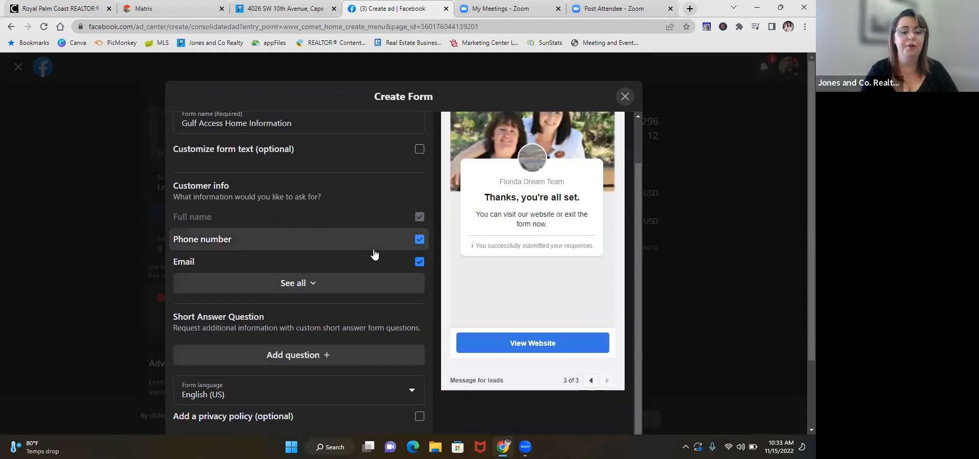
scroll(373, 249, "down", 2)
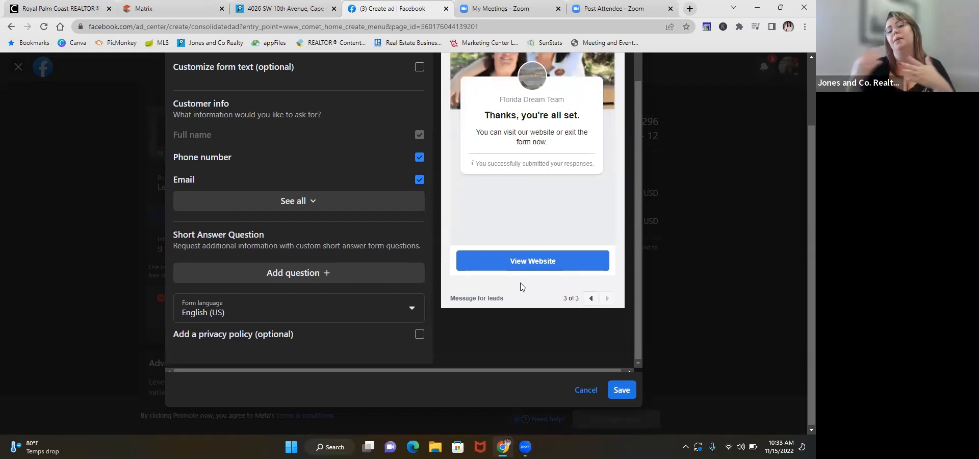
left_click(621, 390)
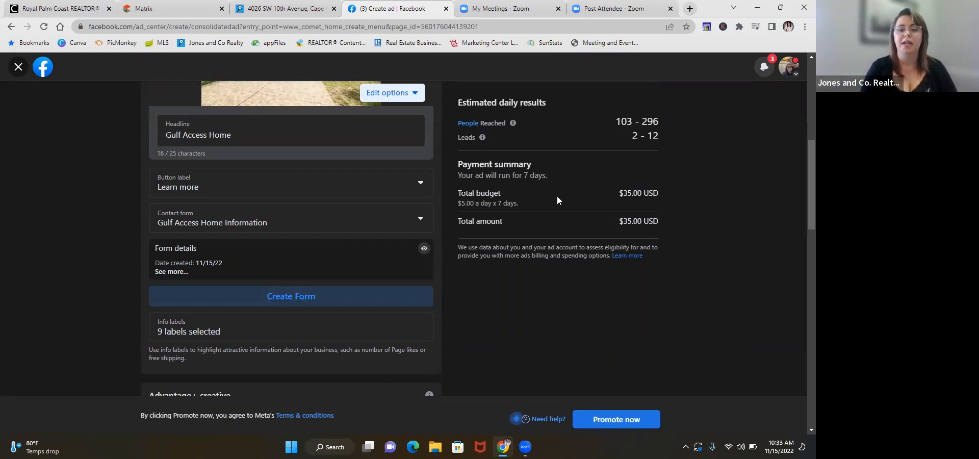
Step: Open the ad's info labels and examine the business information and page activity labels on offer
scroll(562, 148, "up", 1)
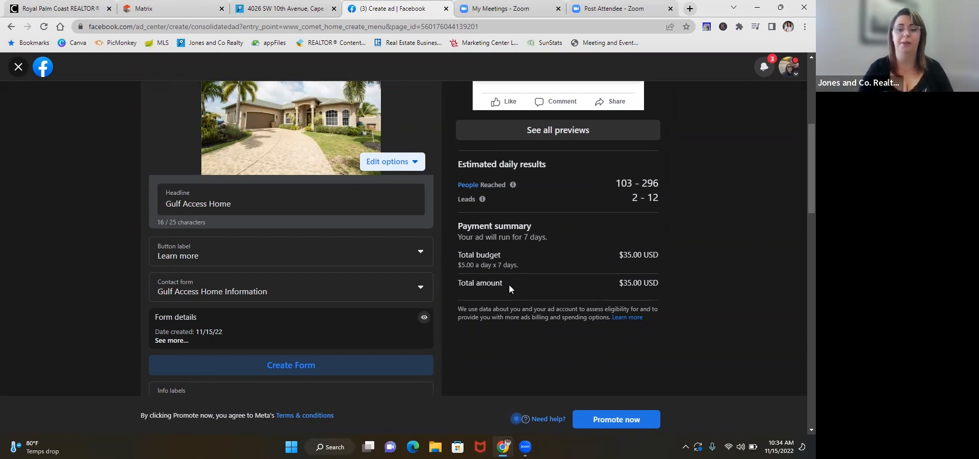
scroll(509, 286, "down", 1)
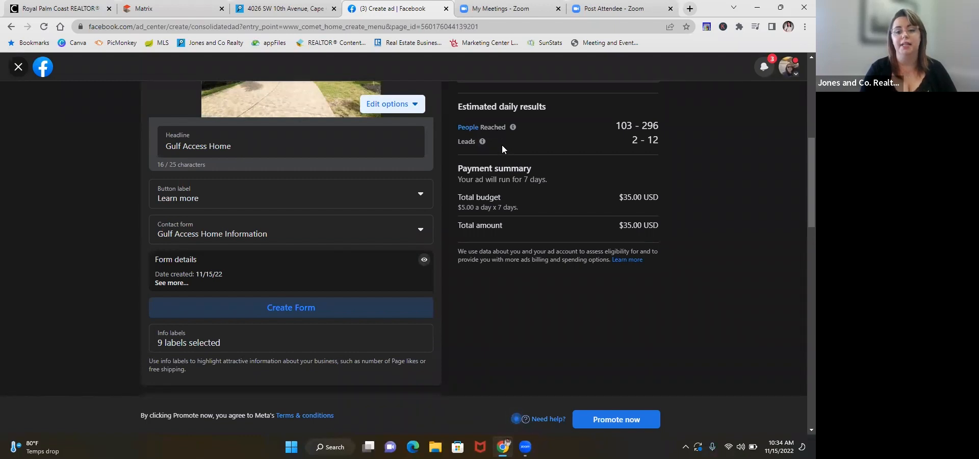
scroll(502, 148, "down", 1)
scroll(502, 148, "down", 1)
scroll(503, 149, "down", 1)
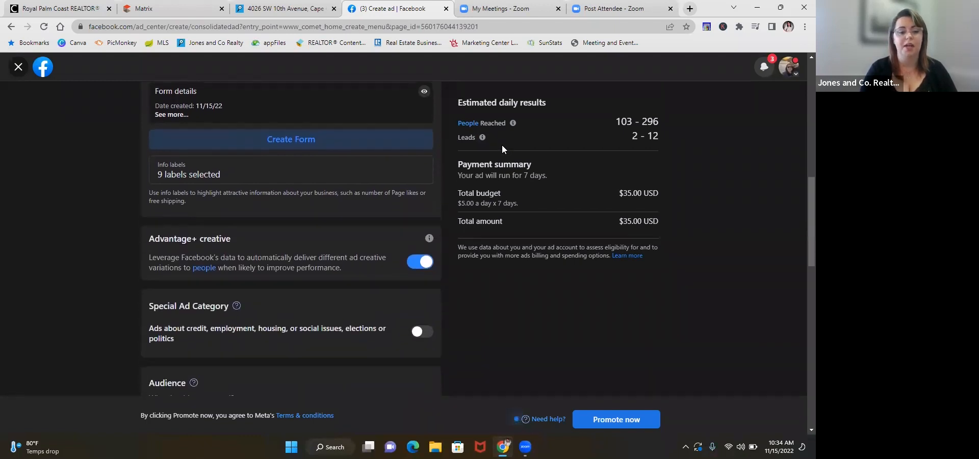
left_click(251, 179)
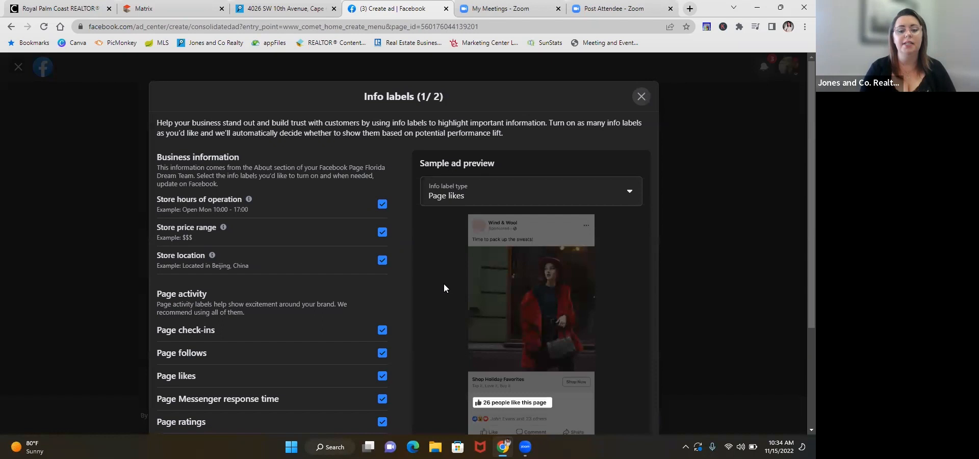
scroll(444, 284, "down", 1)
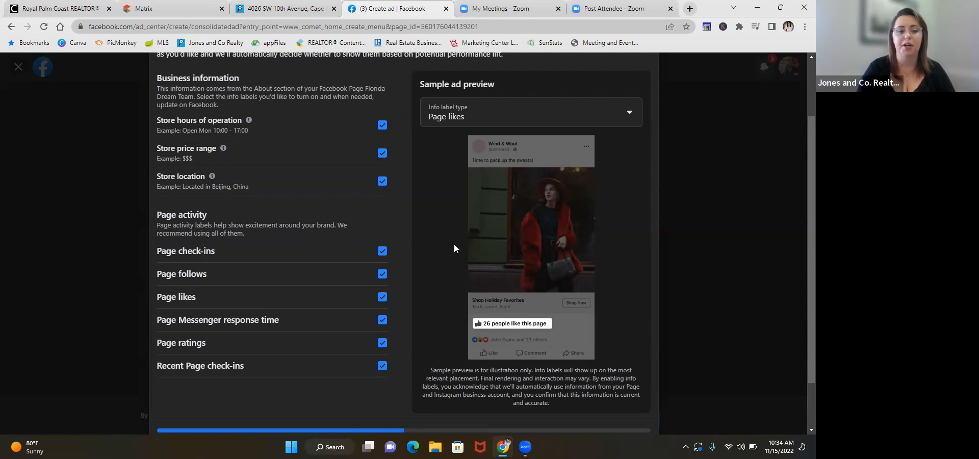
scroll(454, 244, "down", 1)
scroll(454, 244, "up", 2)
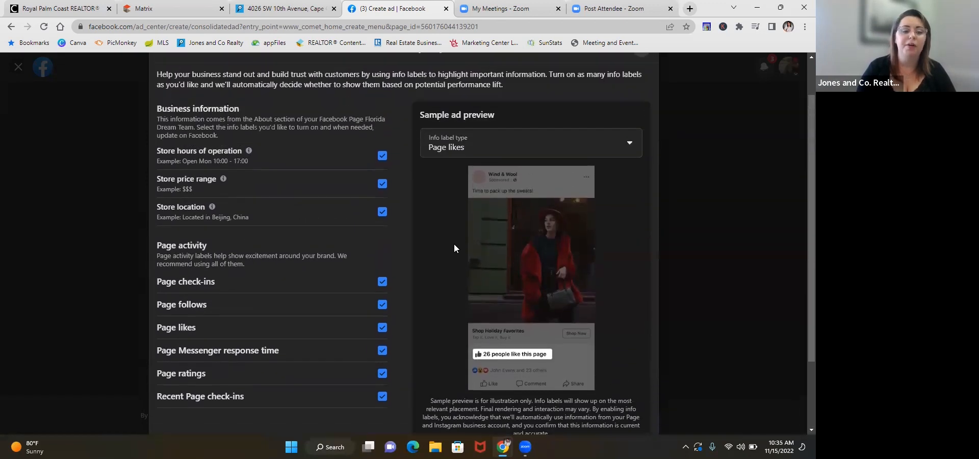
scroll(454, 244, "up", 1)
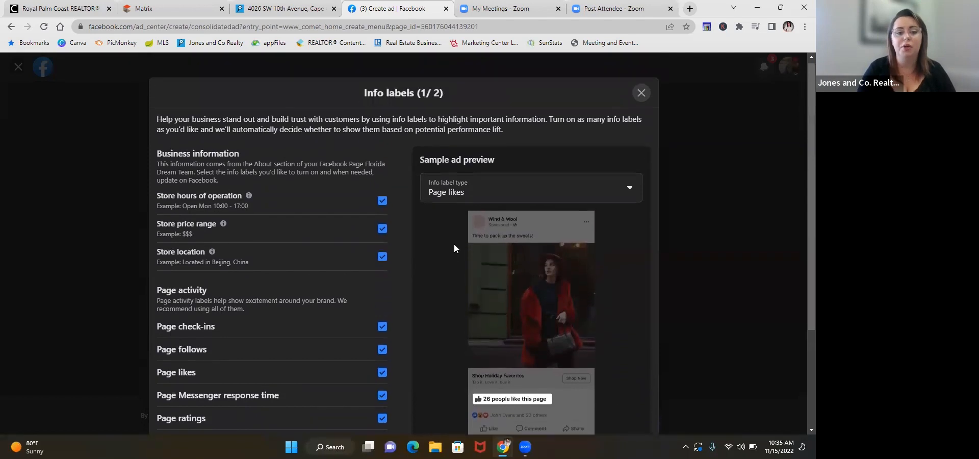
scroll(454, 243, "down", 1)
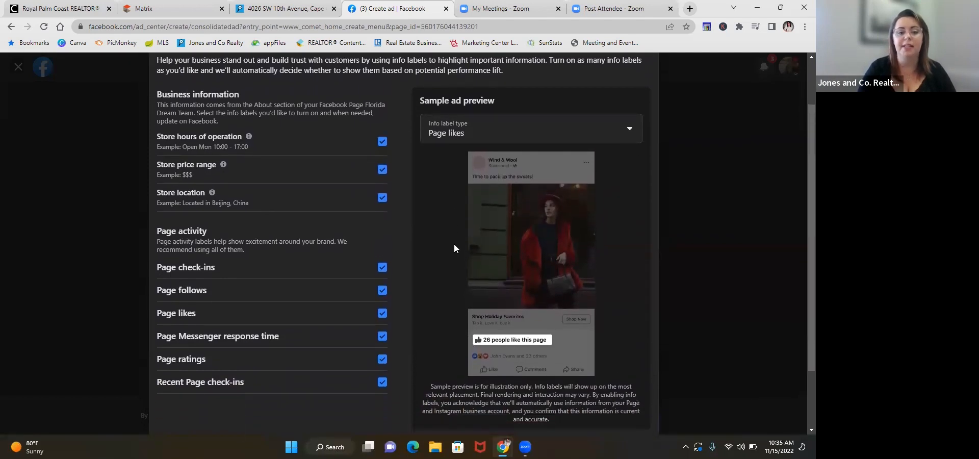
Step: Turn off the store price range, store hours, page check-ins, recent page check-ins and Messenger response time labels
left_click(383, 170)
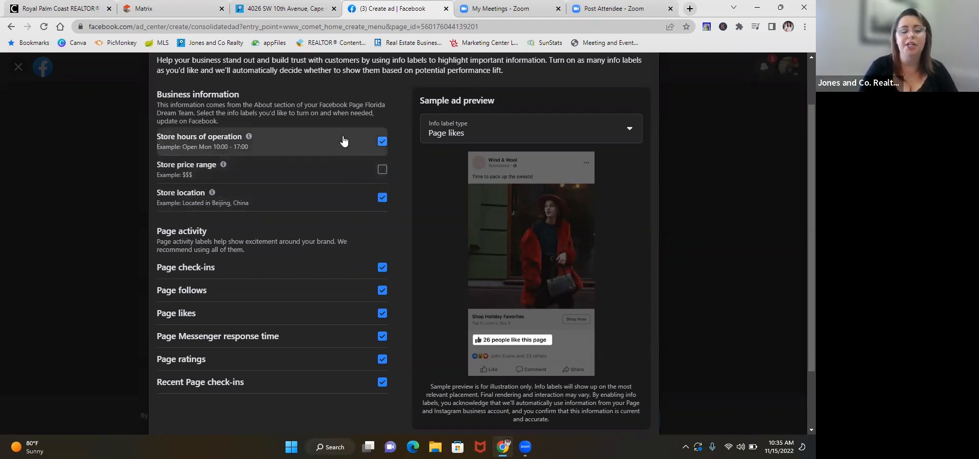
left_click(383, 143)
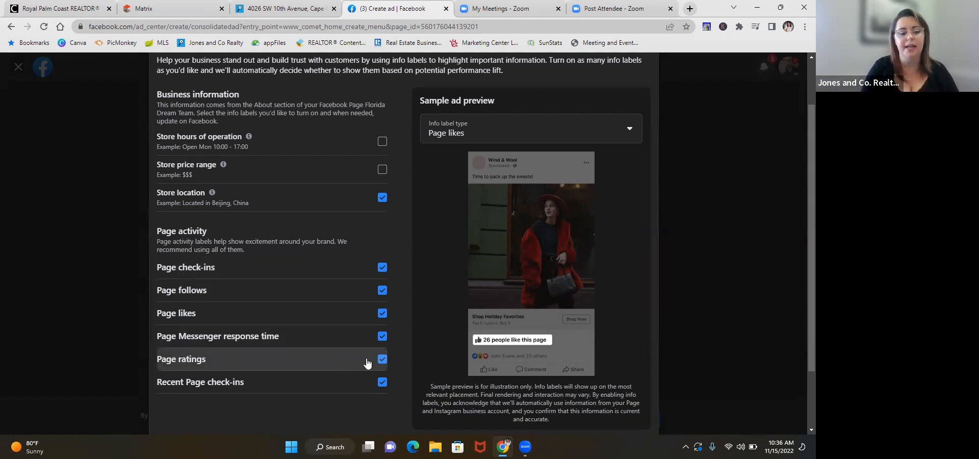
left_click(383, 382)
left_click(383, 268)
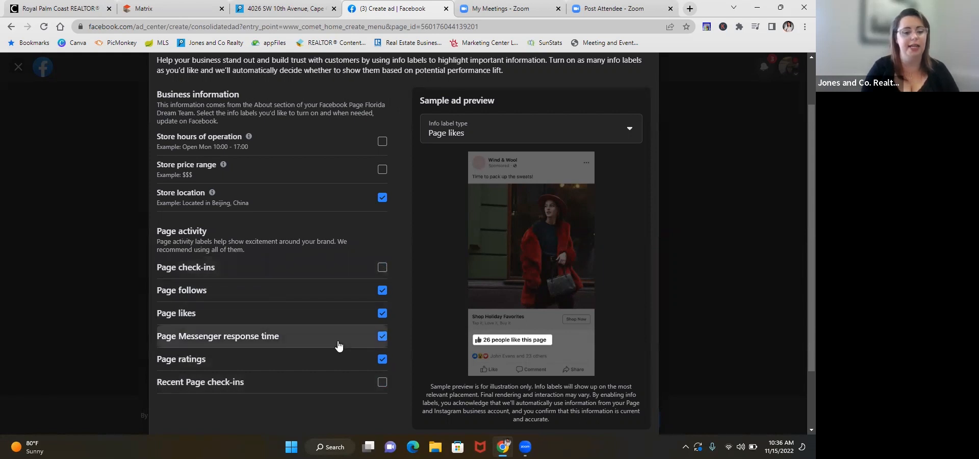
left_click(382, 338)
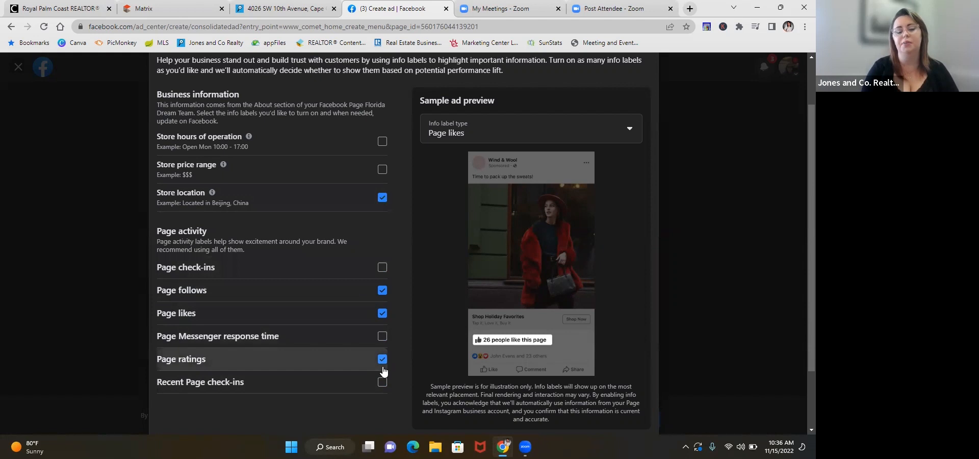
scroll(421, 311, "up", 2)
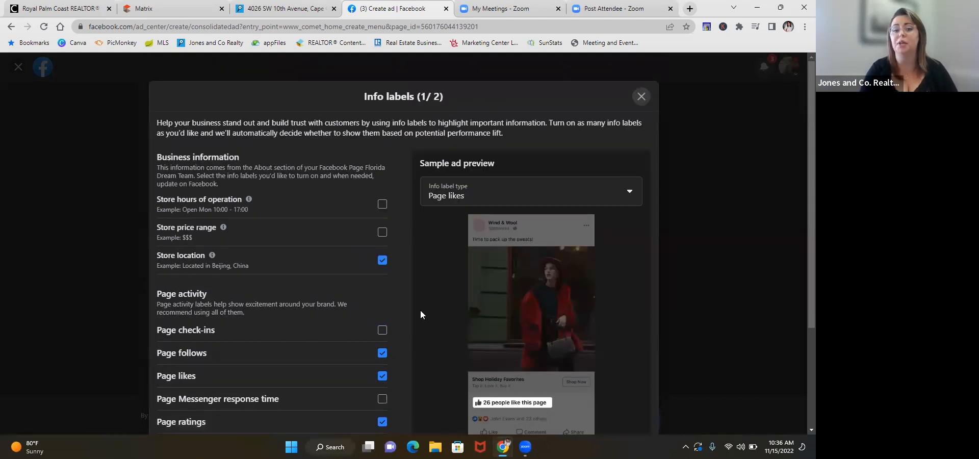
scroll(420, 314, "down", 3)
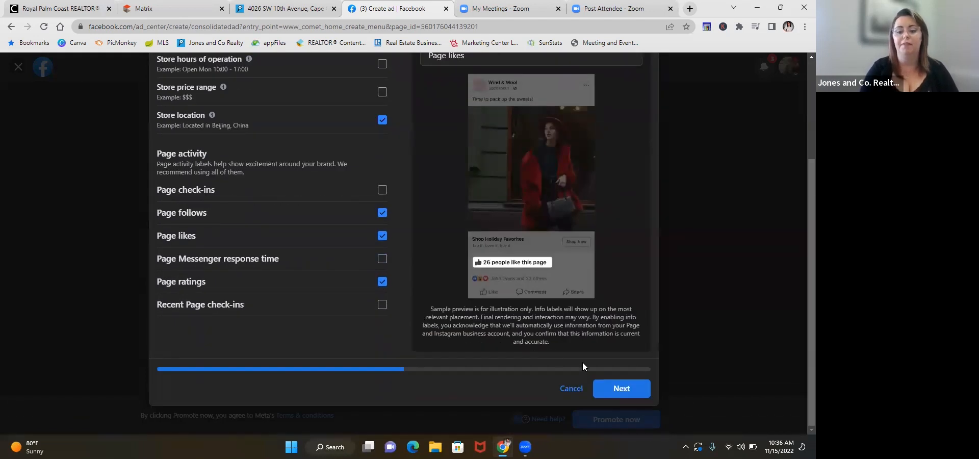
Step: Proceed to the second page of info labels, add a new "Free shipping" label and save the info labels
left_click(621, 390)
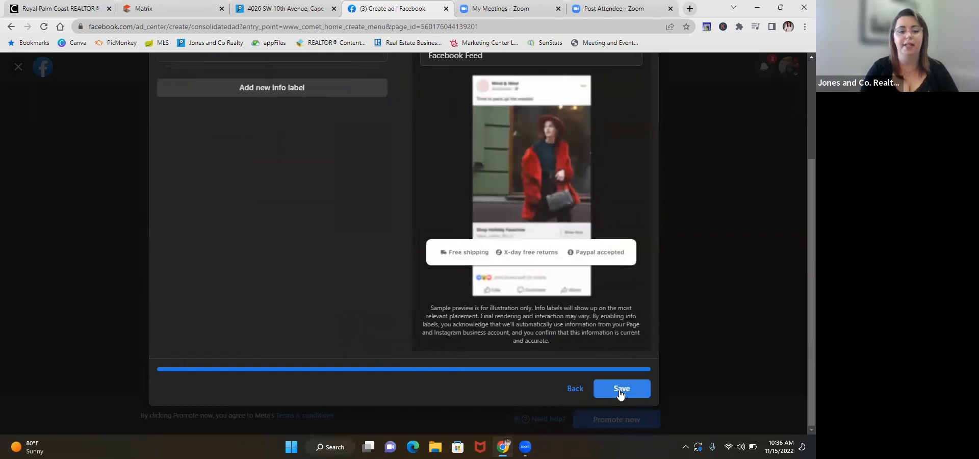
left_click(315, 90)
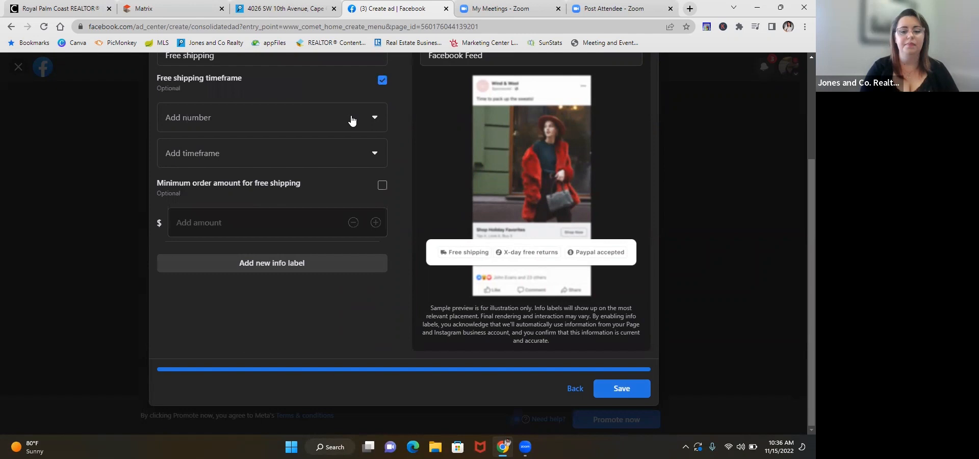
left_click(622, 388)
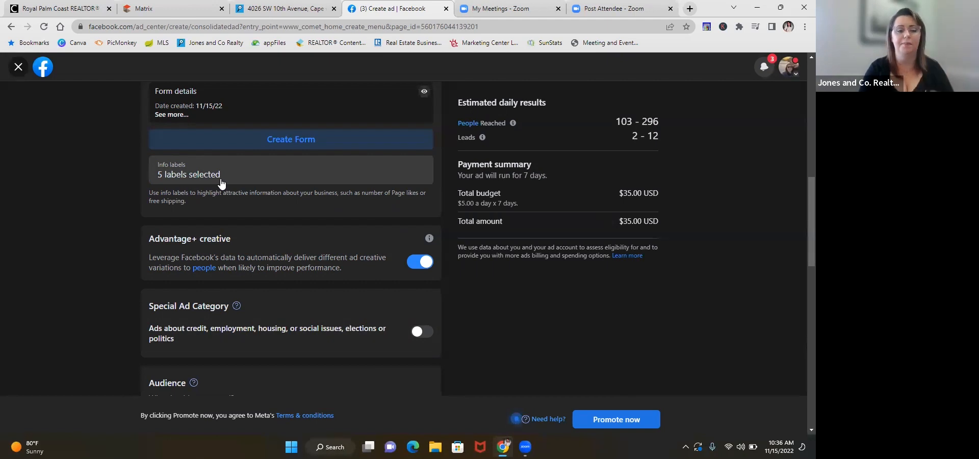
Step: Turn on the special ad category setting and choose Housing as the ad category
scroll(220, 183, "down", 2)
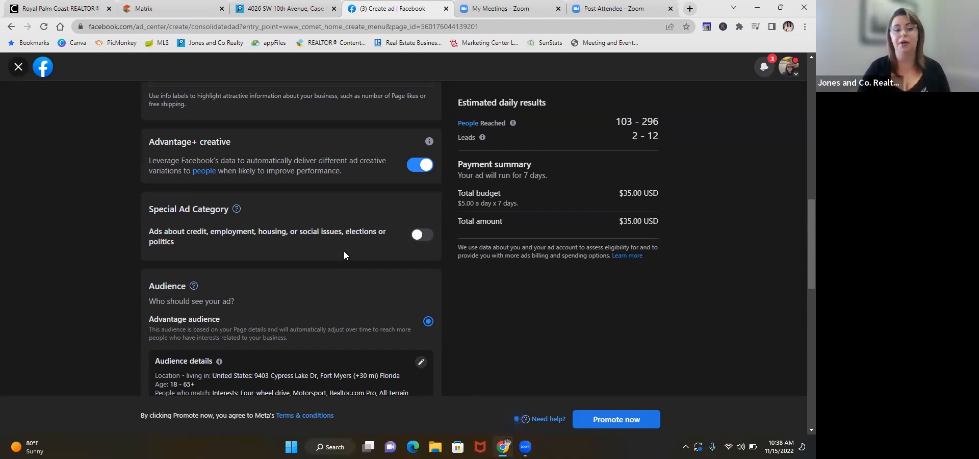
left_click(423, 240)
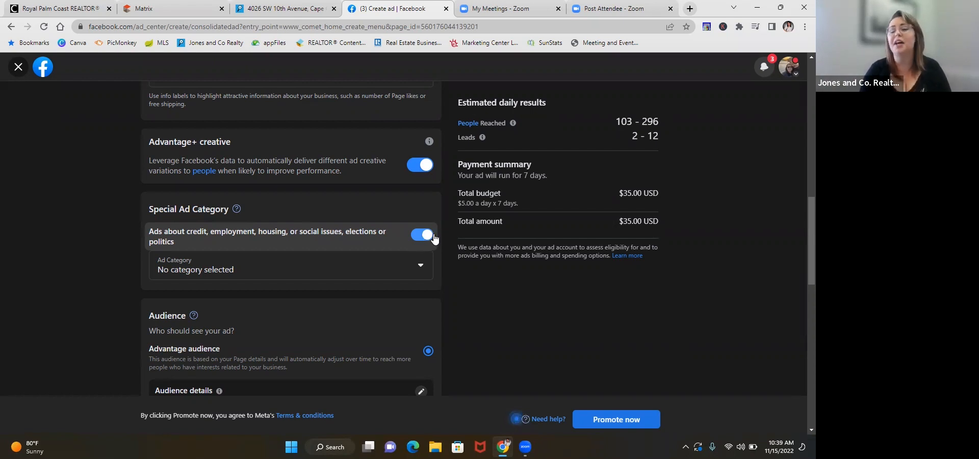
left_click(420, 274)
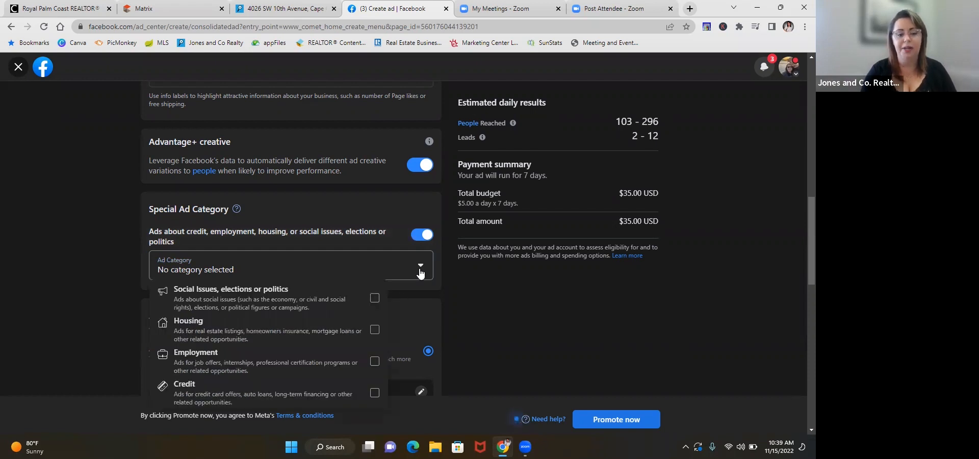
left_click(367, 332)
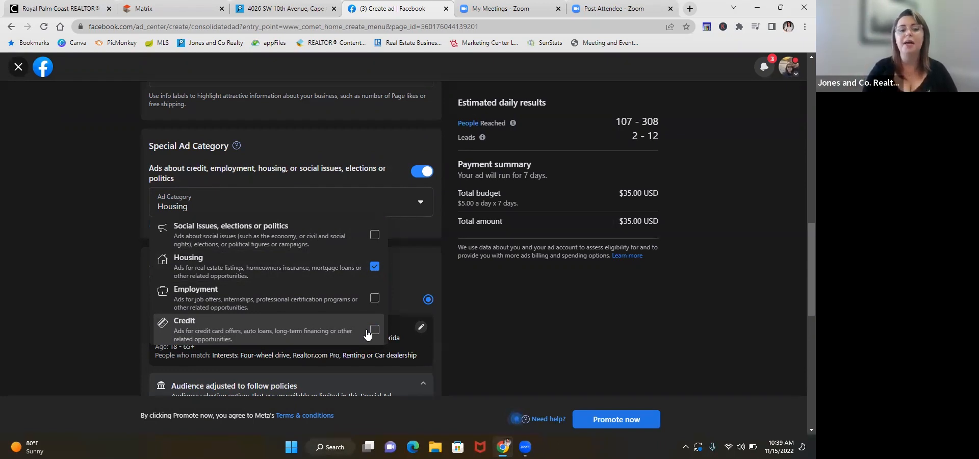
left_click(471, 280)
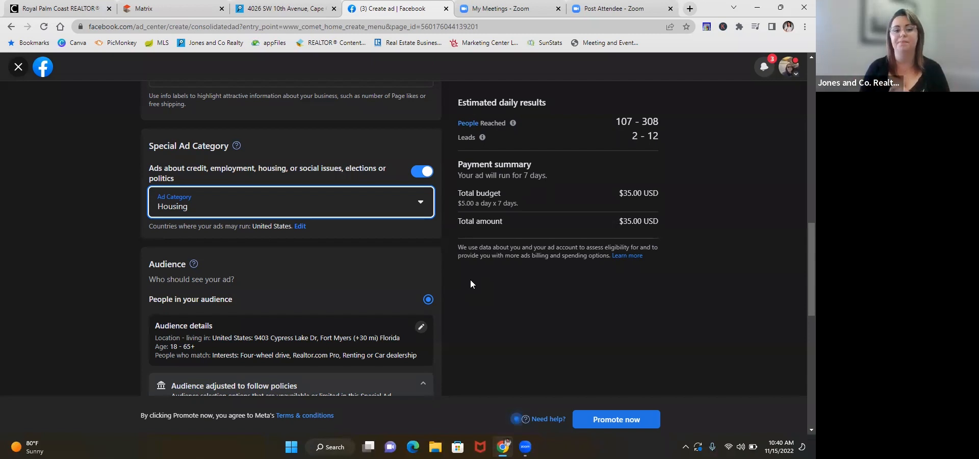
Step: Review the ad's audience details, policy adjustment notice and duration settings
scroll(470, 279, "down", 1)
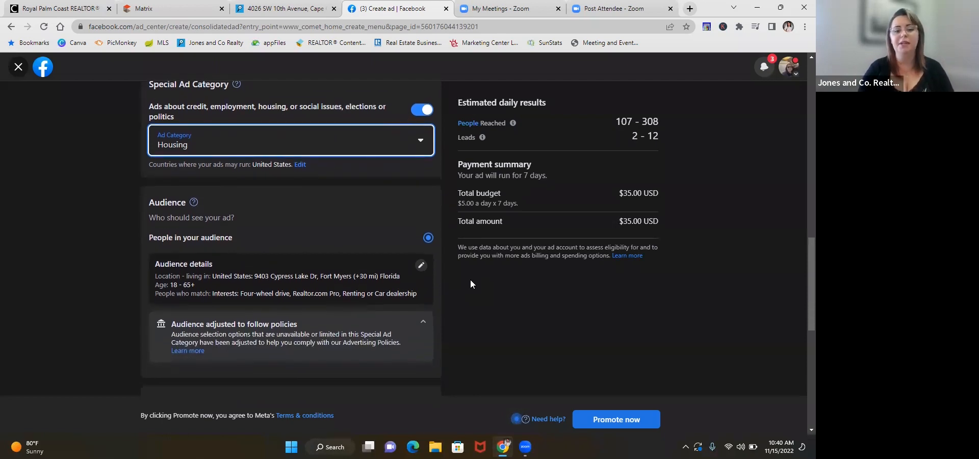
scroll(470, 279, "up", 1)
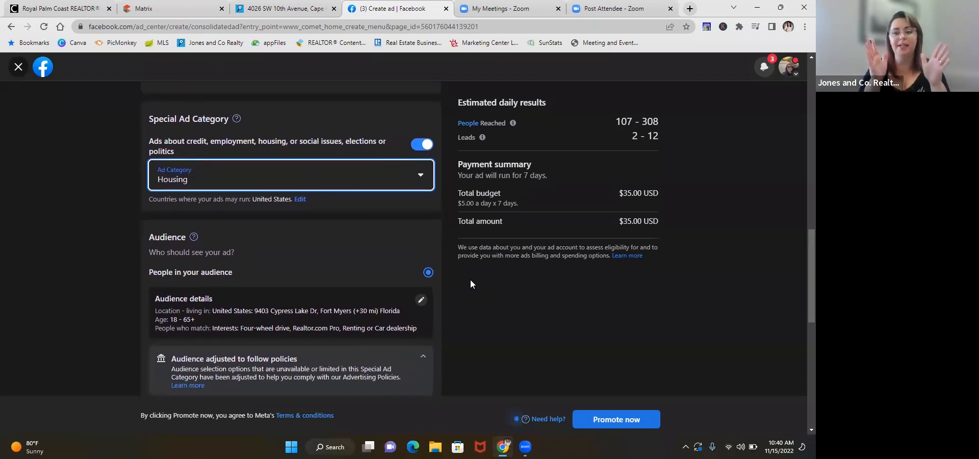
scroll(471, 284, "down", 2)
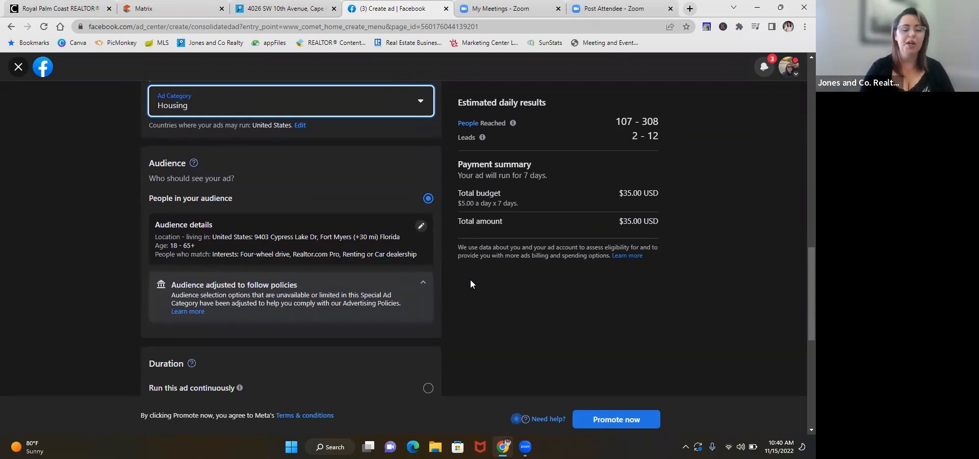
scroll(470, 280, "down", 1)
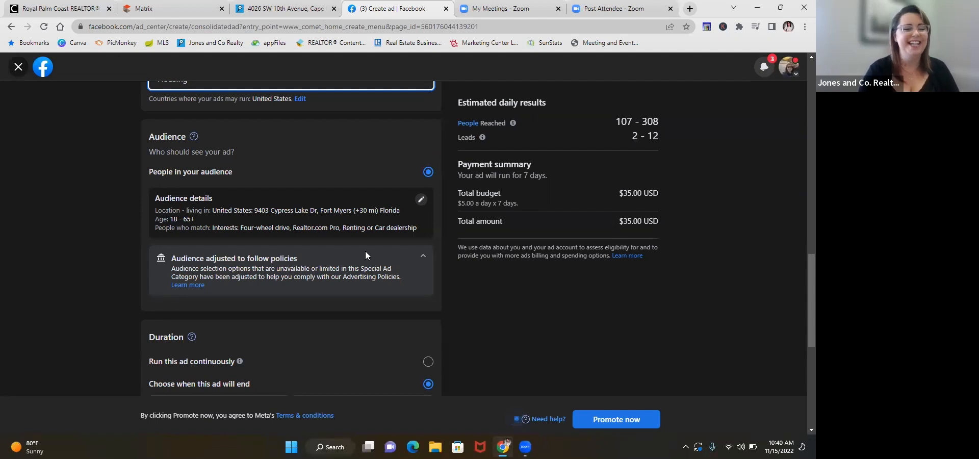
scroll(365, 252, "down", 1)
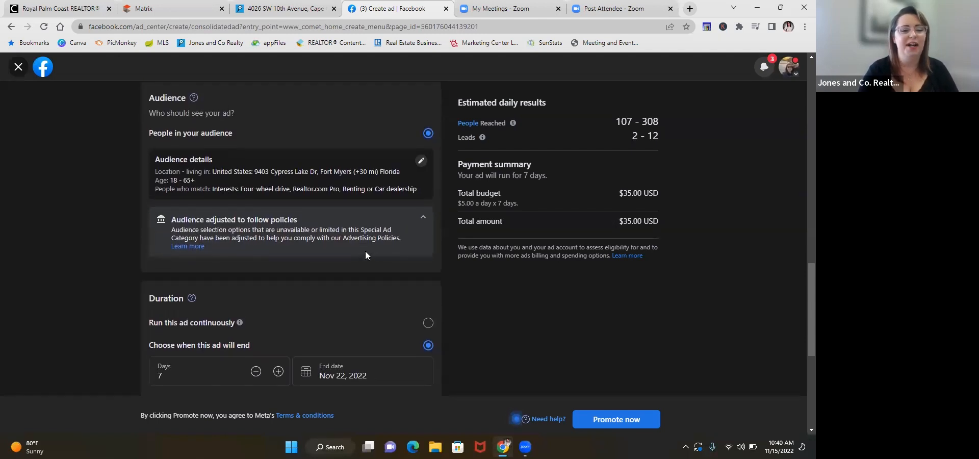
scroll(366, 252, "up", 1)
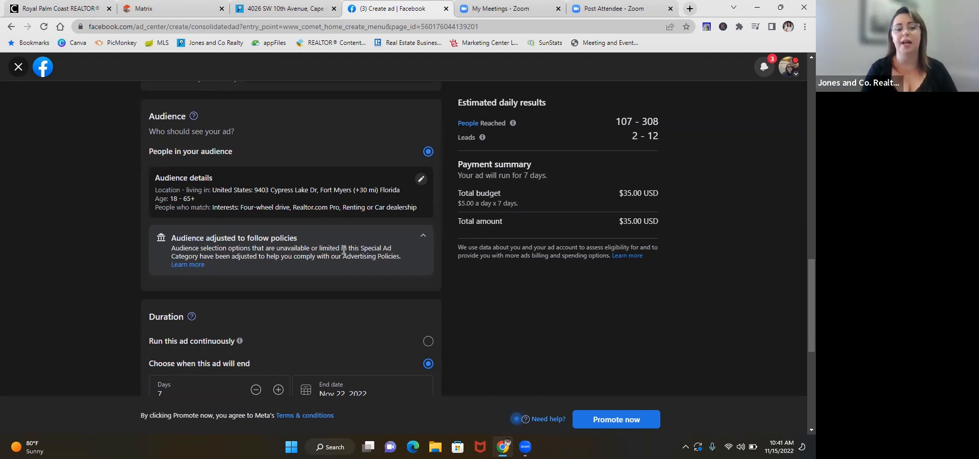
Step: Open the audience details for editing and examine the gender, age, location and detailed targeting options
left_click(421, 182)
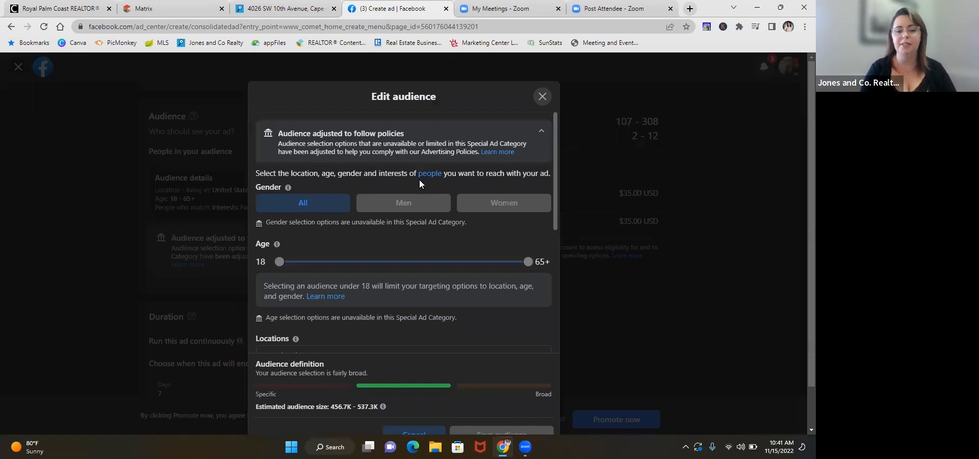
scroll(419, 181, "down", 2)
scroll(420, 181, "up", 2)
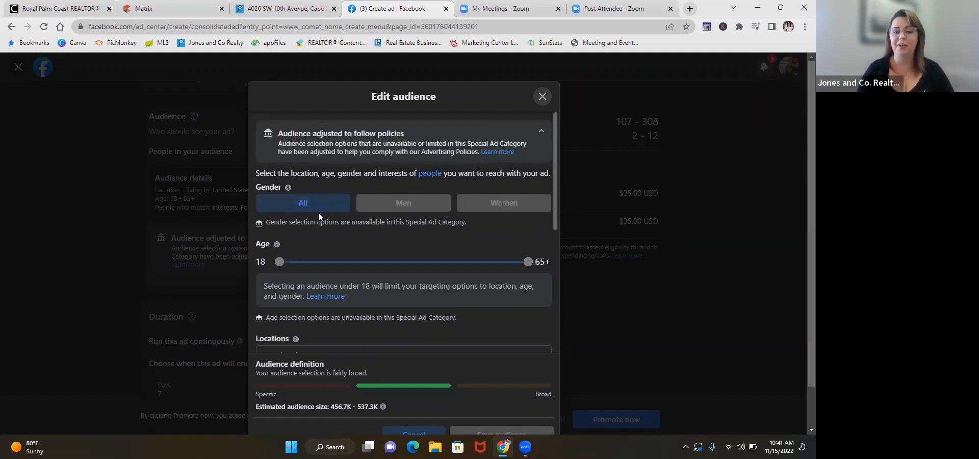
scroll(318, 213, "down", 1)
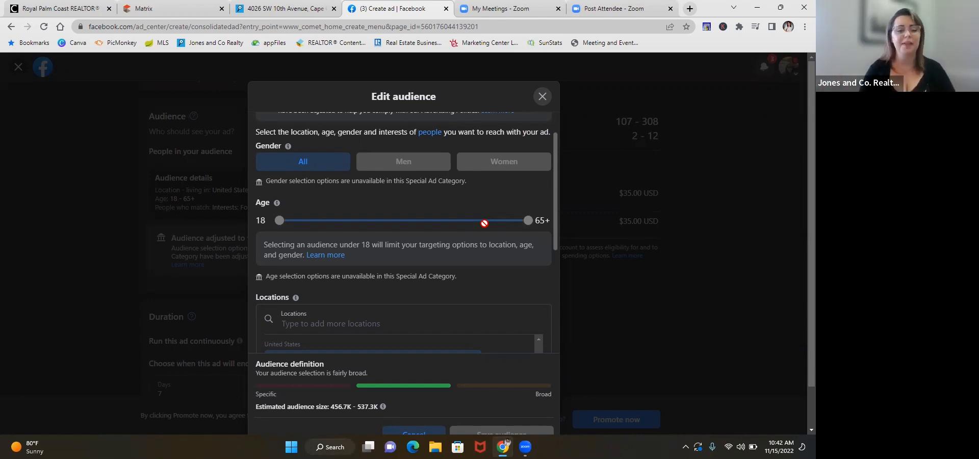
scroll(485, 223, "down", 1)
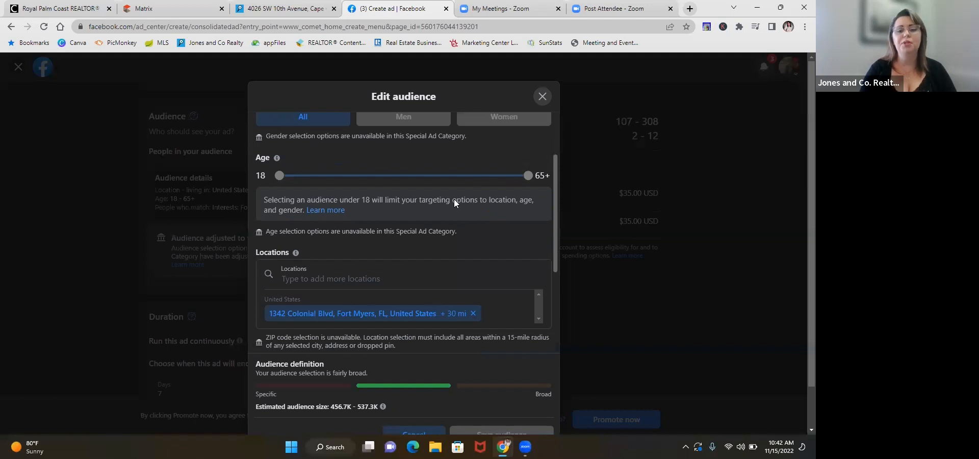
scroll(439, 204, "down", 2)
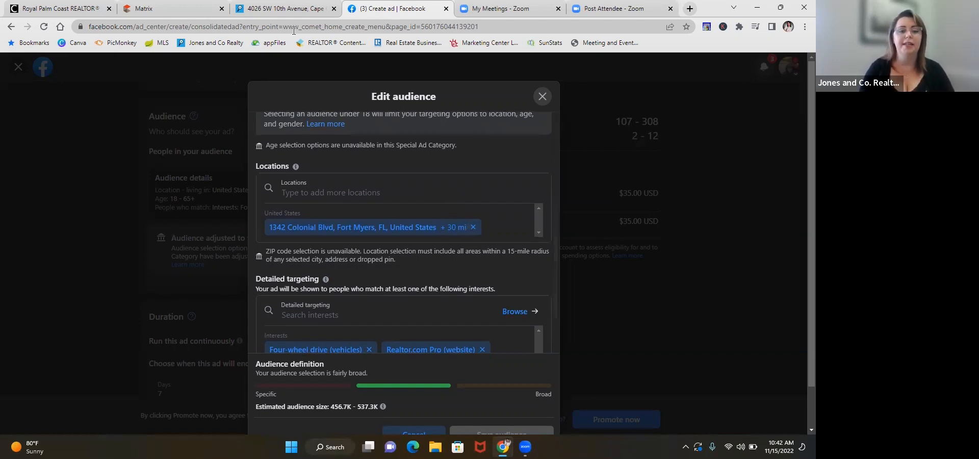
Step: Check the ZIP code on the property listing and replace the audience's Fort Myers location with the suggested Cape Coral place for 33914
left_click(286, 8)
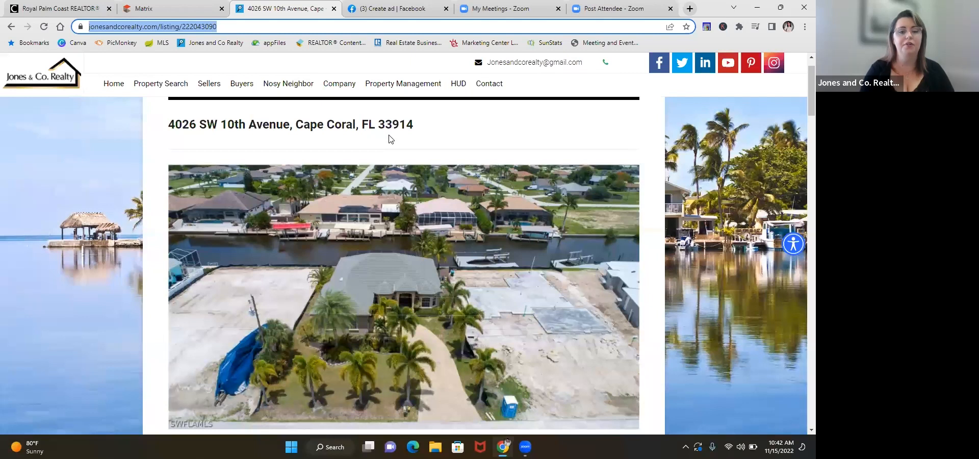
left_click(383, 9)
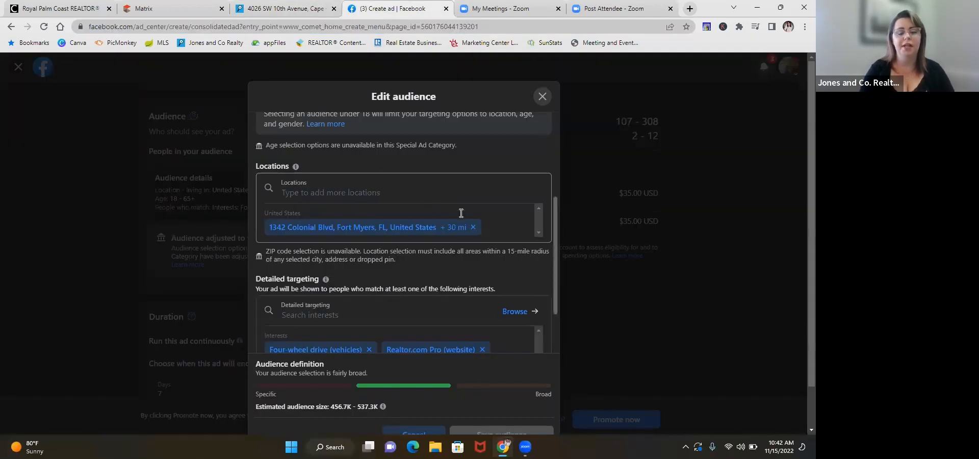
left_click(474, 227)
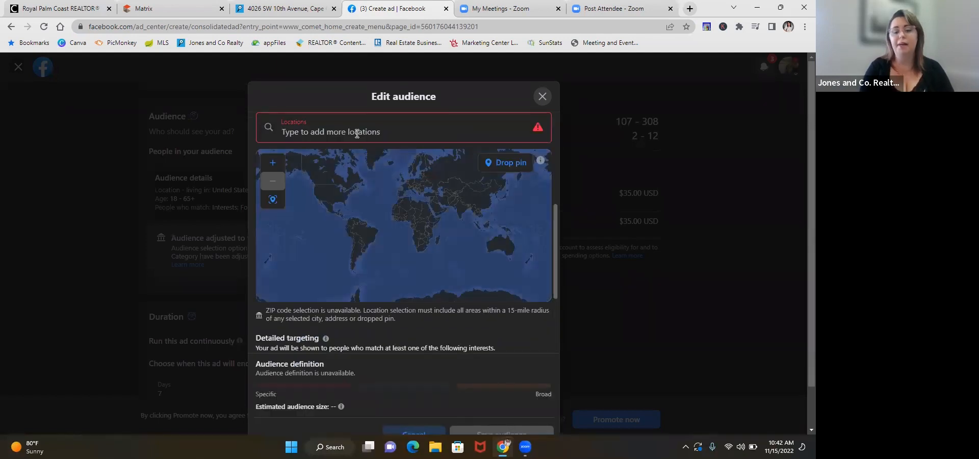
type("33914")
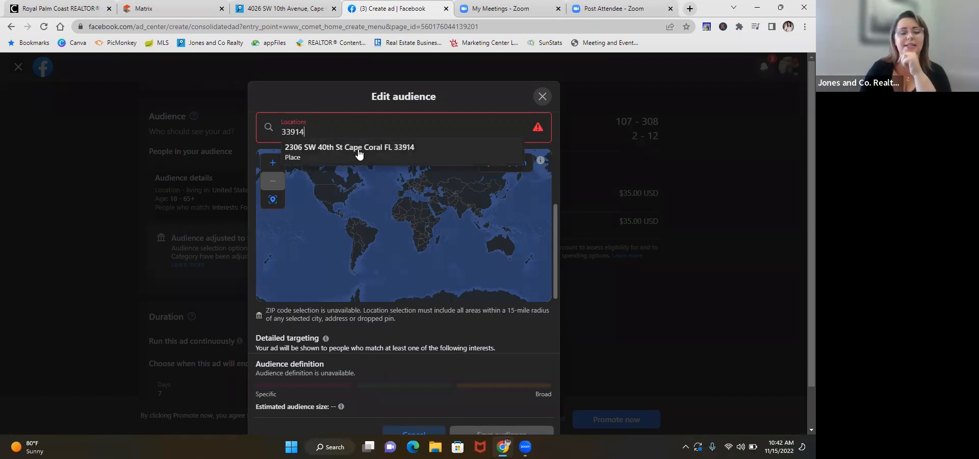
left_click(359, 152)
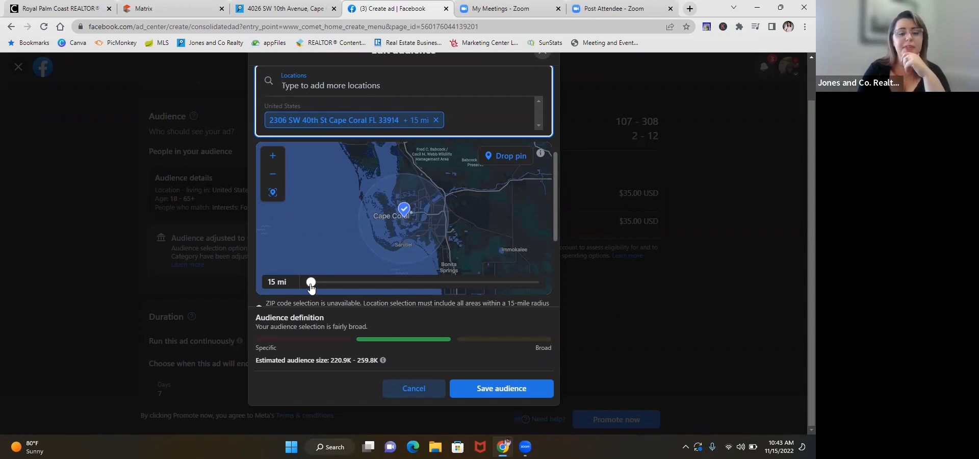
Step: Set the Cape Coral location's radius to 17 miles and inspect the wider surrounding area on the map
mouse_move(312, 287)
left_mouse_down()
mouse_move(336, 286)
mouse_move(317, 286)
left_mouse_up()
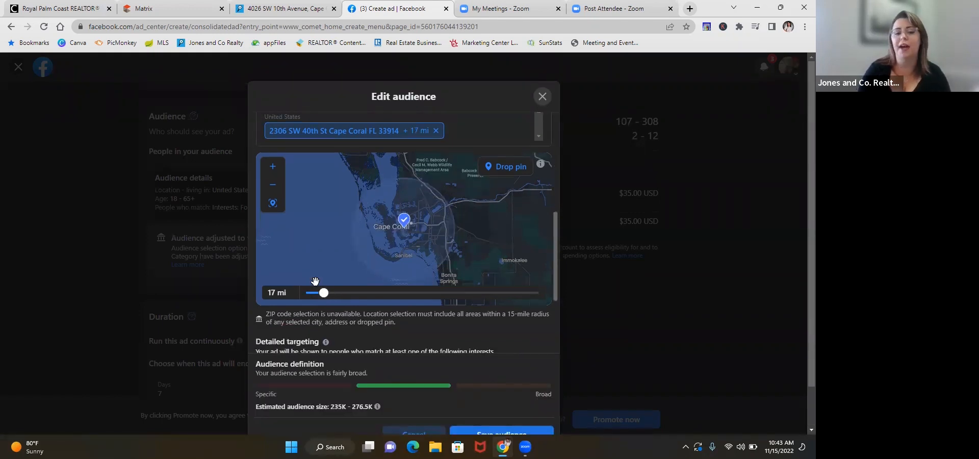
left_click(274, 184)
left_click(274, 185)
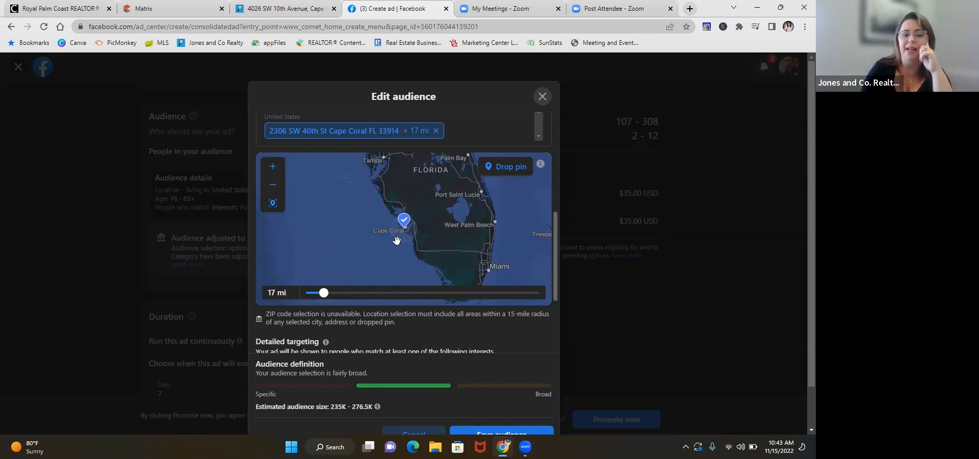
Step: Add realtor.com (real estate) and Zillow (real estate) to the targeted interests, and remove Four-wheel drive (vehicles) and Car dealership (retailer)
scroll(377, 334, "down", 1)
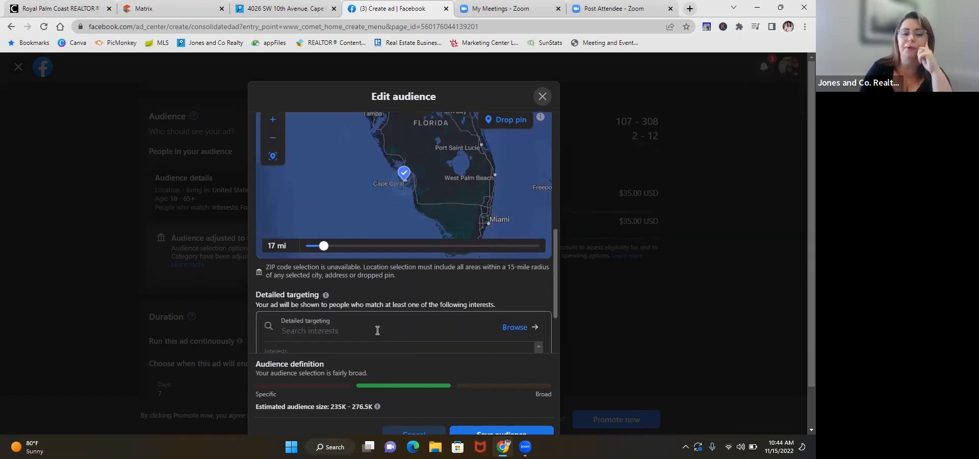
scroll(378, 330, "down", 2)
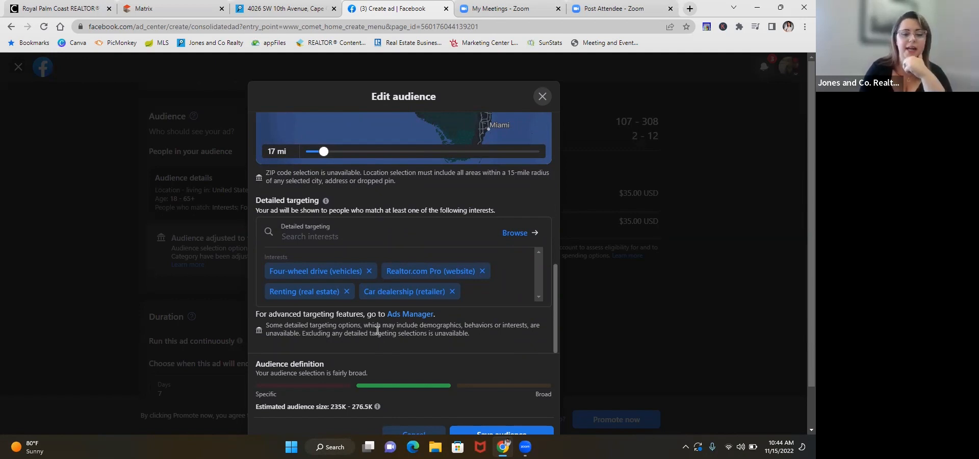
left_click(332, 241)
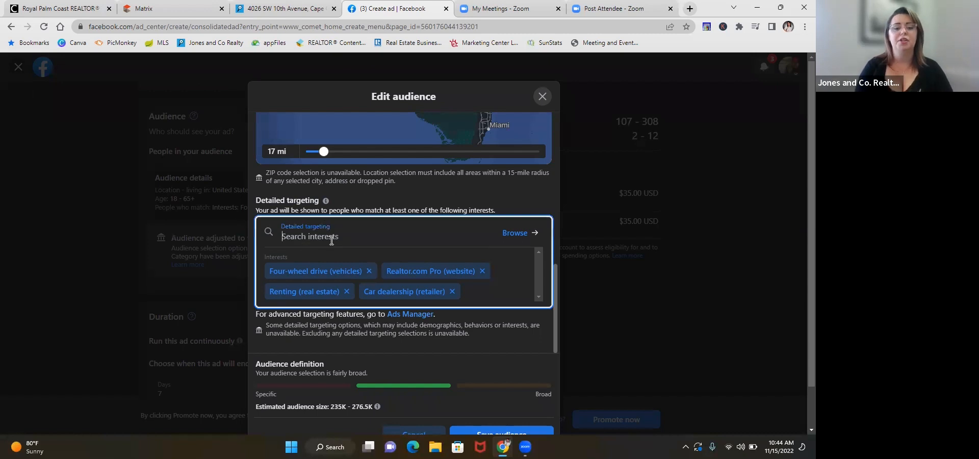
type("realtor")
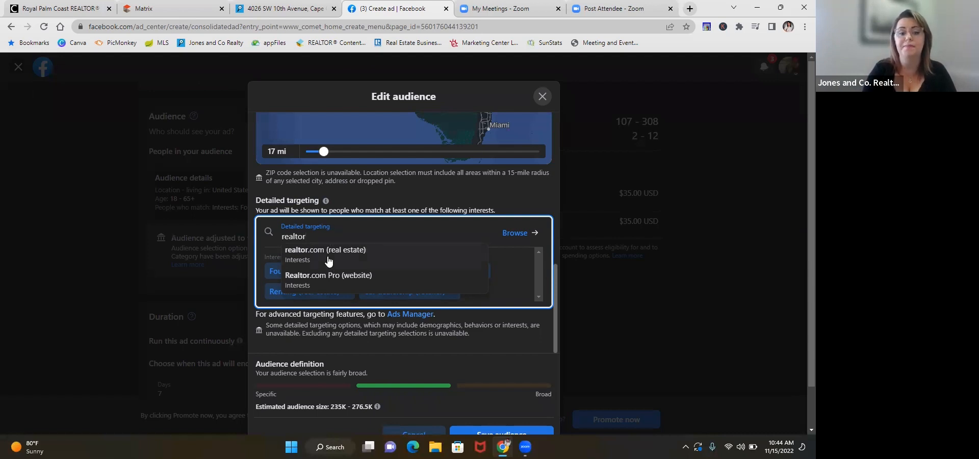
left_click(327, 258)
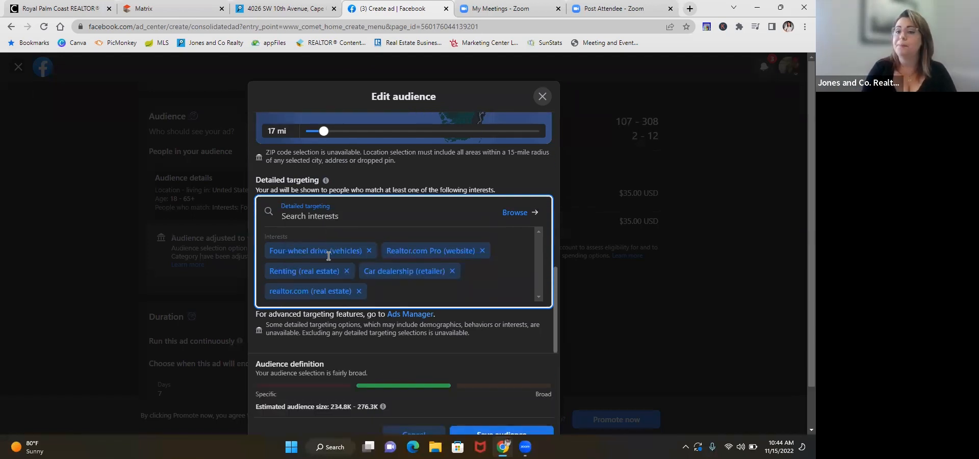
type("zill")
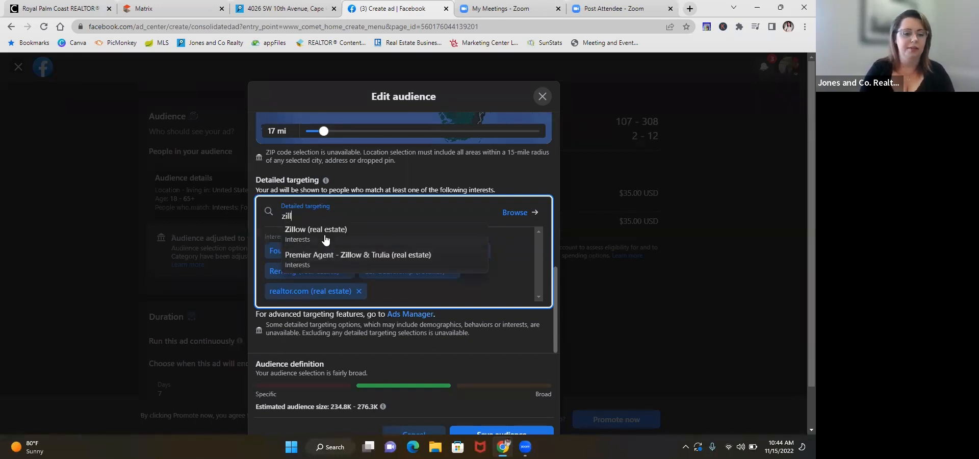
left_click(326, 233)
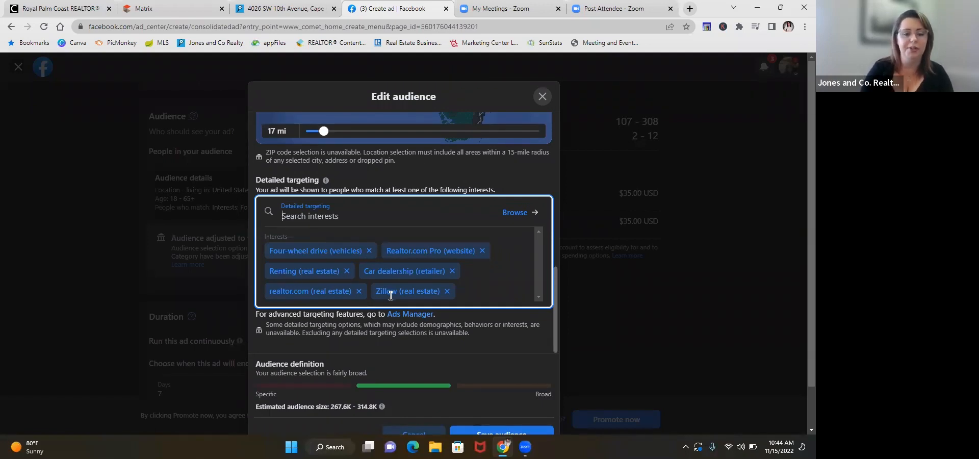
left_click(368, 252)
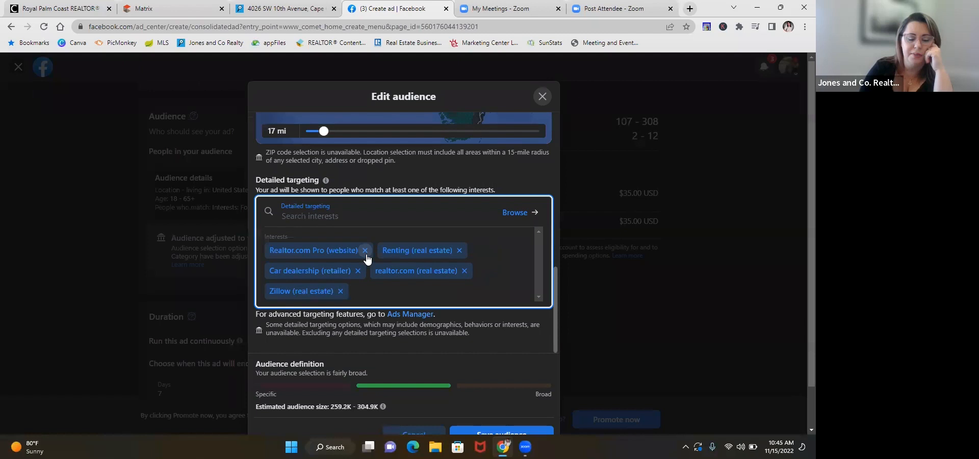
left_click(359, 272)
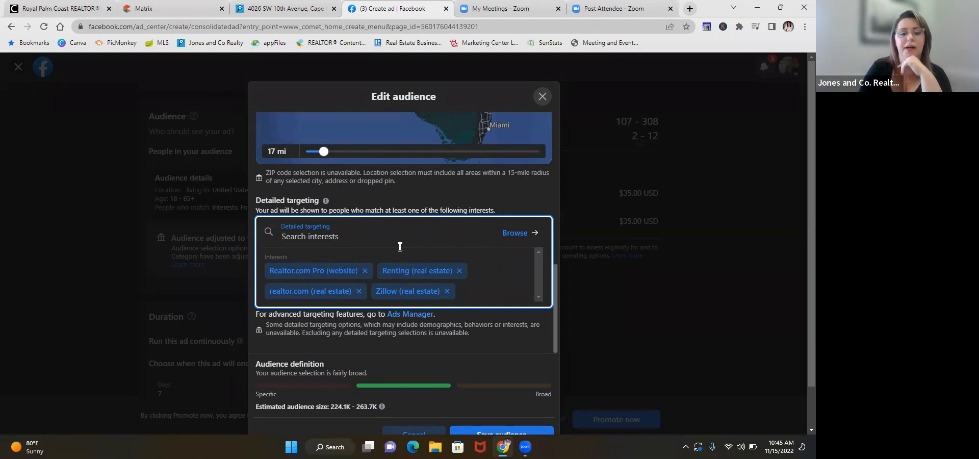
Step: Browse the full list of detailed targeting interests and search it for home.com, clearing the search text again
left_click(525, 232)
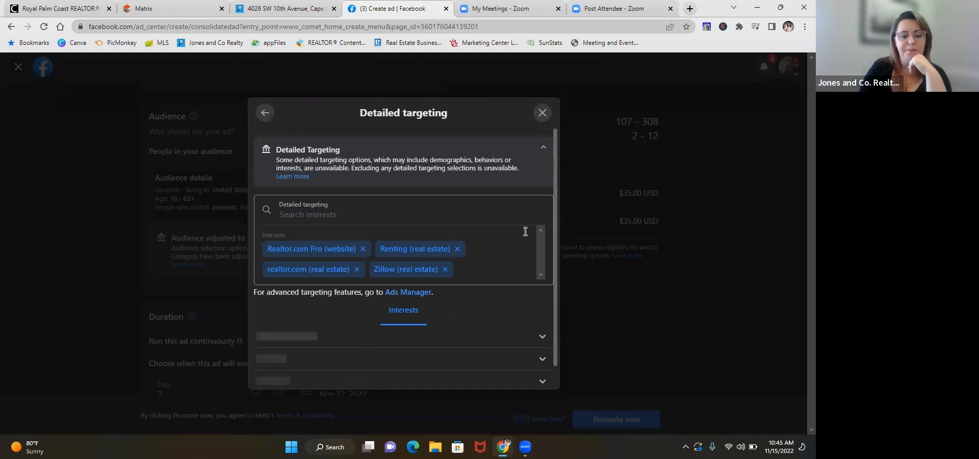
scroll(512, 208, "down", 3)
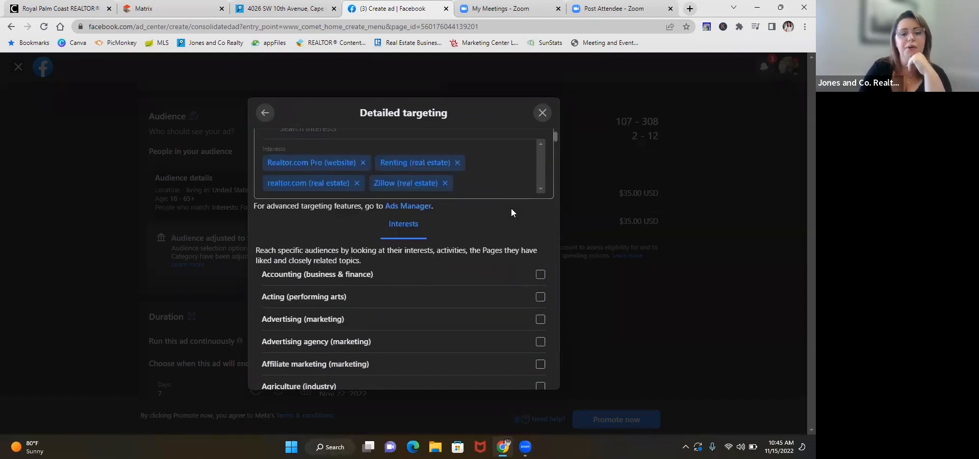
scroll(511, 208, "down", 1)
scroll(511, 208, "up", 5)
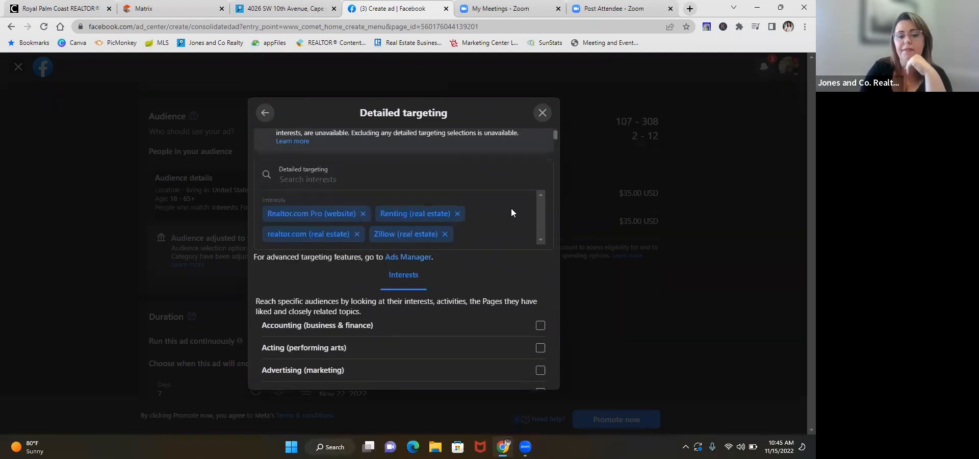
left_click(384, 228)
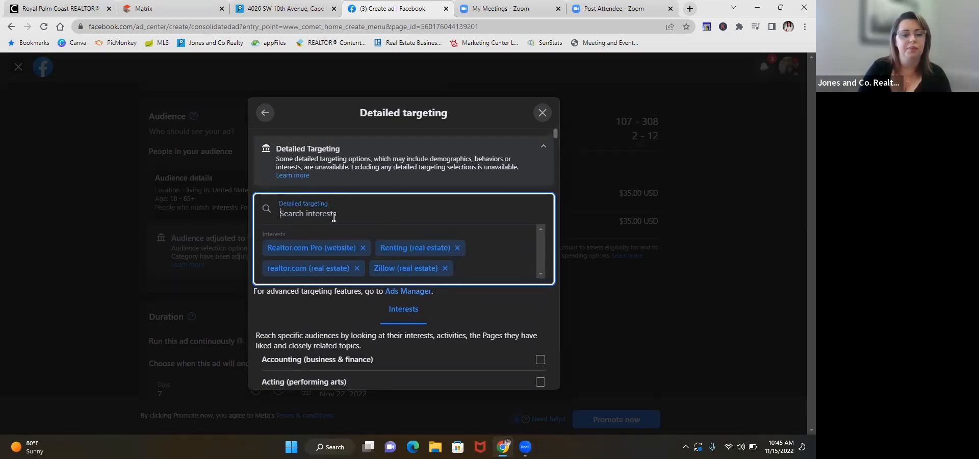
type("home")
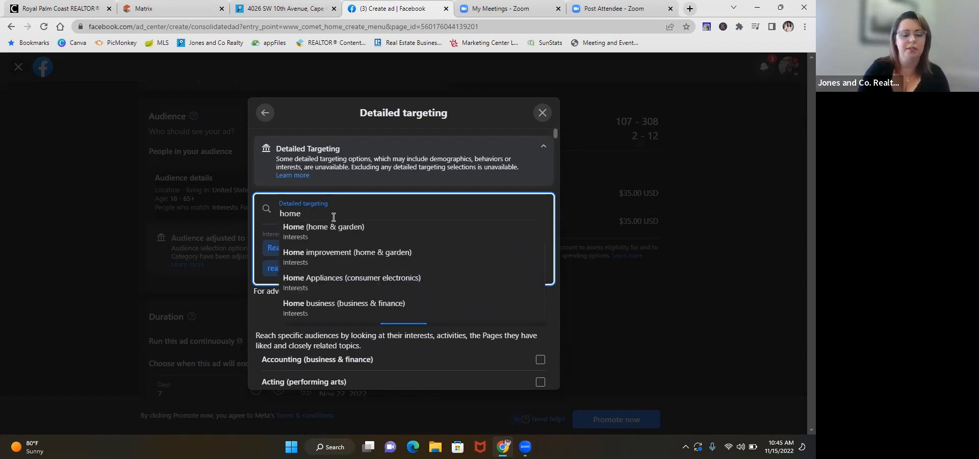
type(".com")
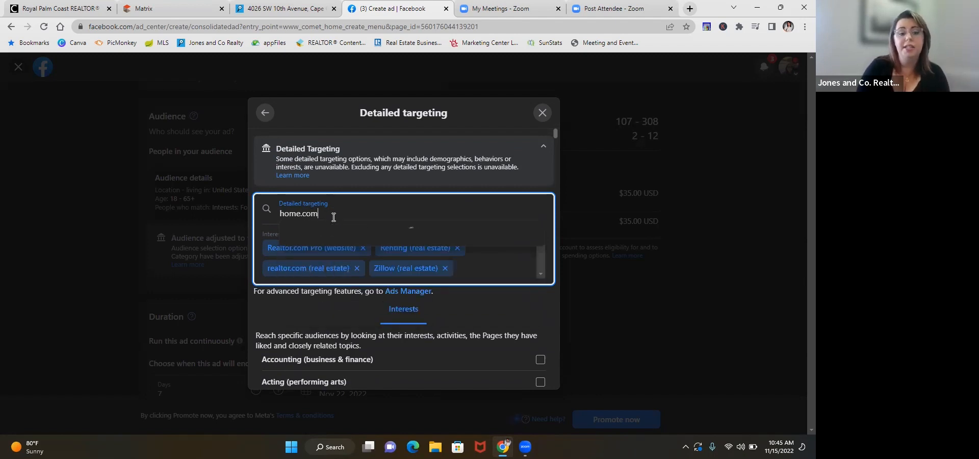
key("BackSpace")
key("BackSpace")
key("BackSpace")
key("BackSpace")
key("BackSpace")
key("BackSpace")
key("BackSpace")
key("BackSpace")
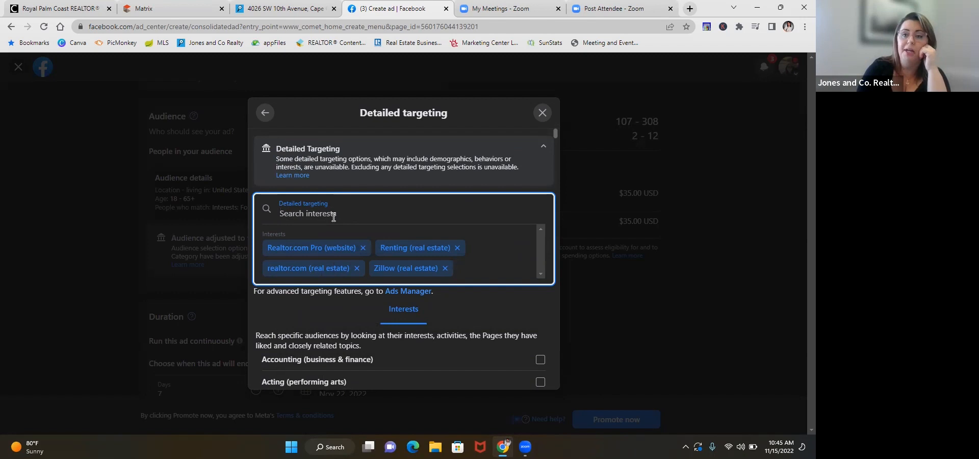
Step: Search the interests for "real" and add Real property (real estate) to the detailed targeting
type("real")
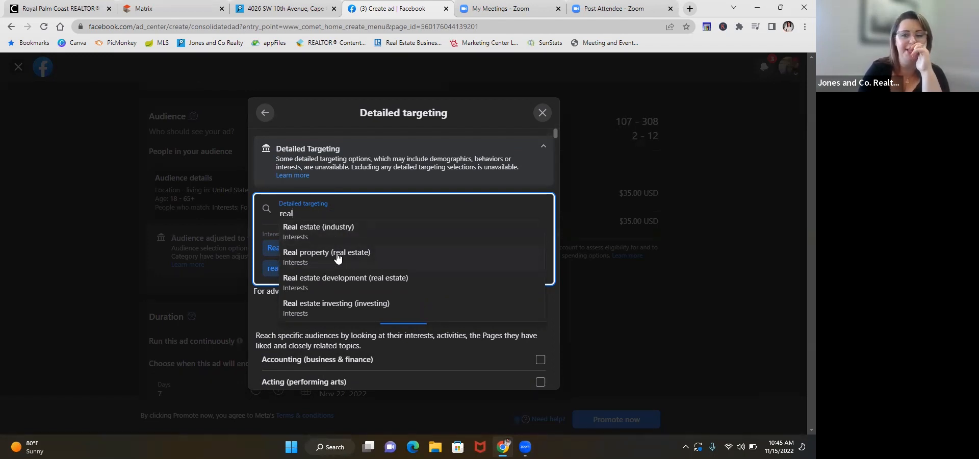
left_click(337, 258)
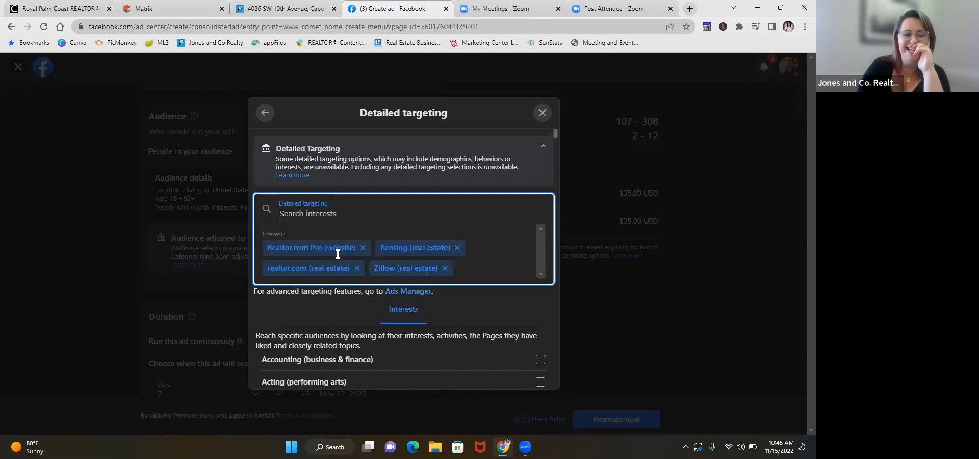
scroll(337, 253, "down", 2)
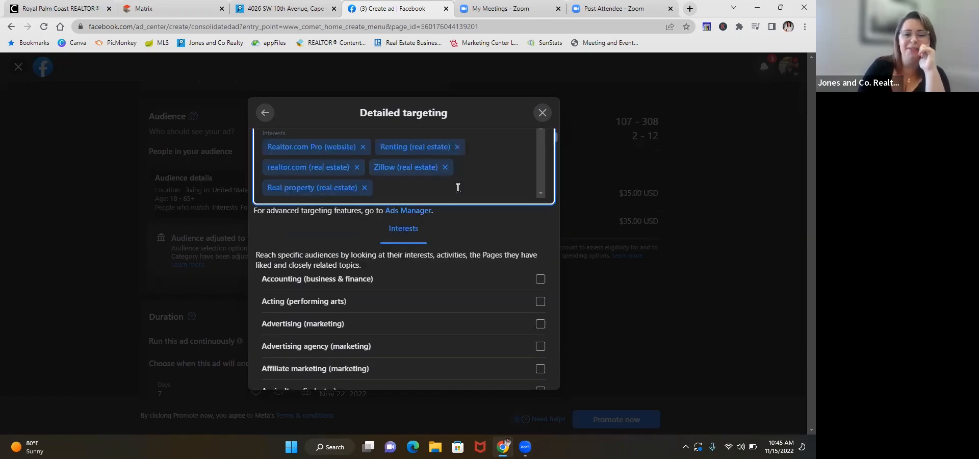
scroll(458, 186, "up", 2)
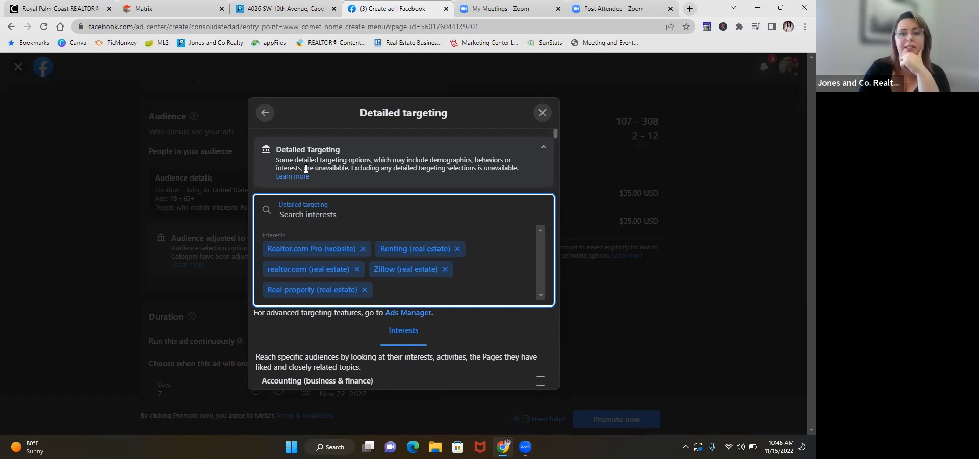
Step: Search the targeting interests for Florida real estate terms and clear the search text
scroll(306, 168, "down", 3)
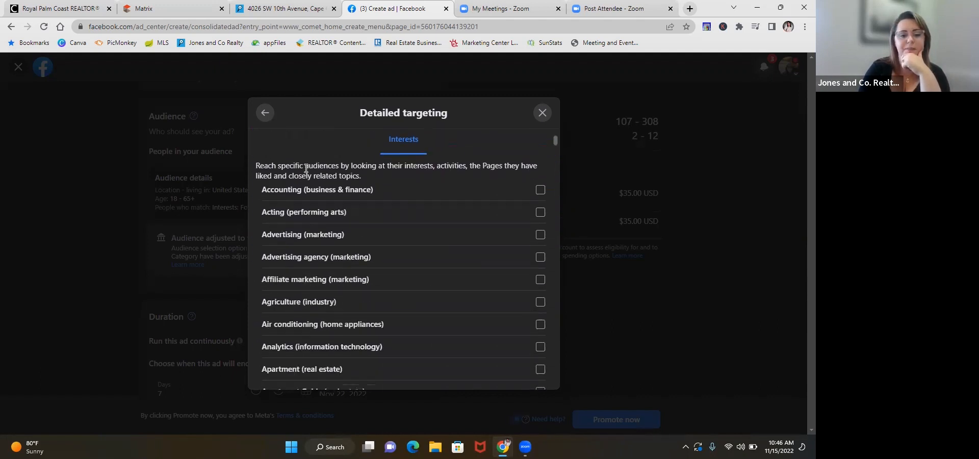
scroll(306, 168, "up", 2)
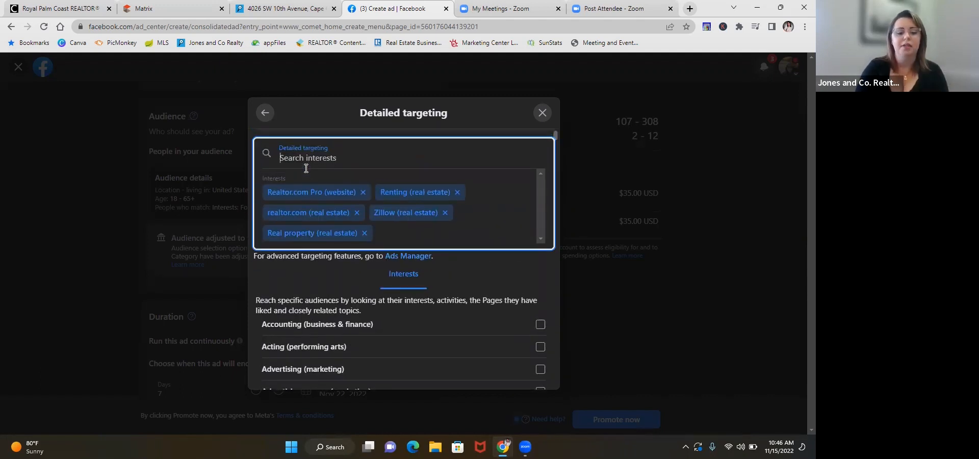
type("florida")
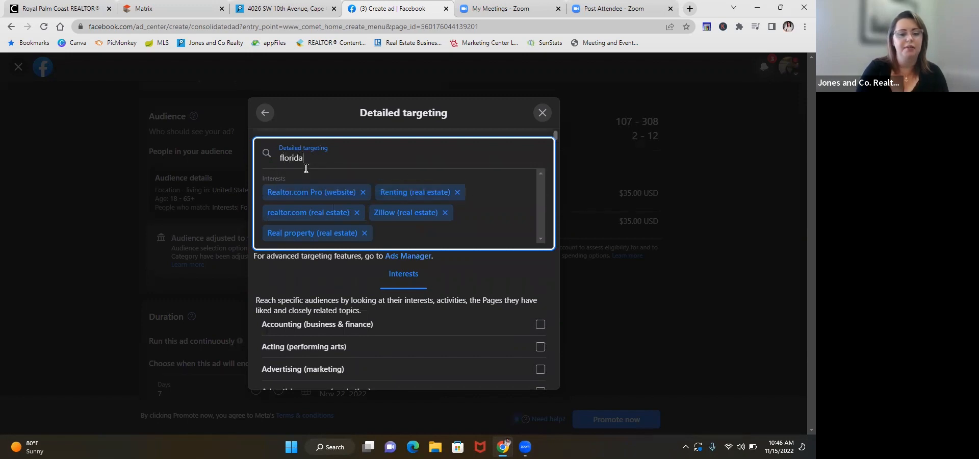
type(" rea")
key("BackSpace")
key("BackSpace")
key("BackSpace")
key("BackSpace")
key("BackSpace")
key("BackSpace")
key("BackSpace")
key("BackSpace")
key("BackSpace")
key("BackSpace")
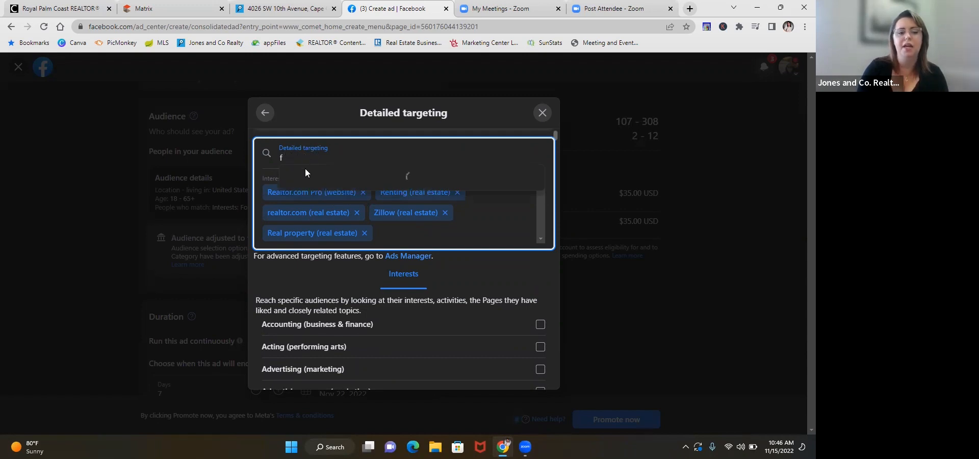
key("BackSpace")
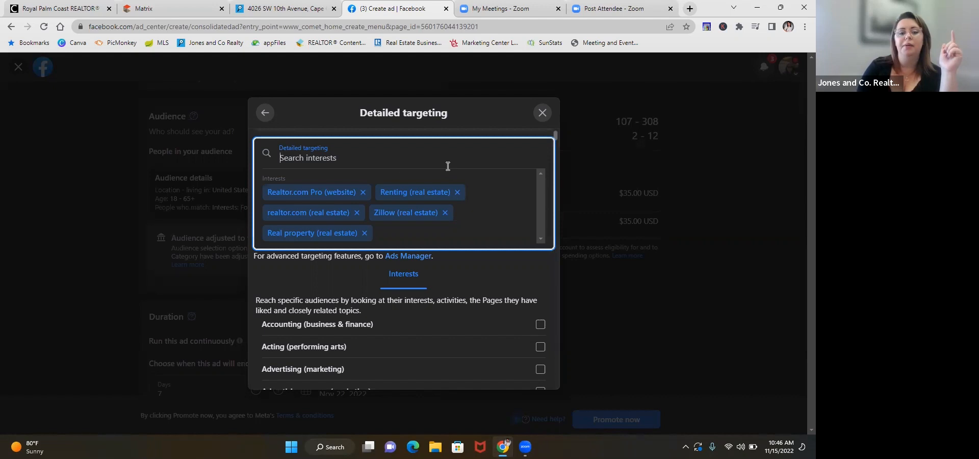
left_click(306, 160)
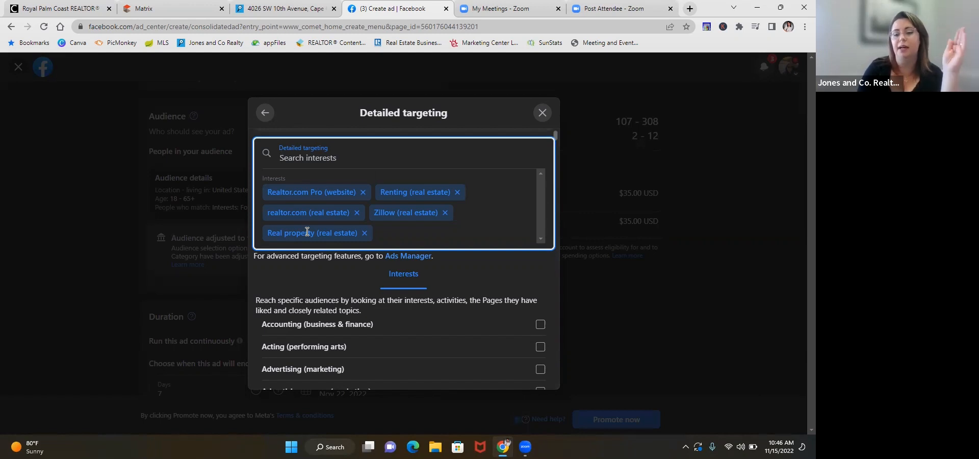
Step: Look through the alphabetical list of available interests as far as the real estate entries
scroll(306, 232, "down", 5)
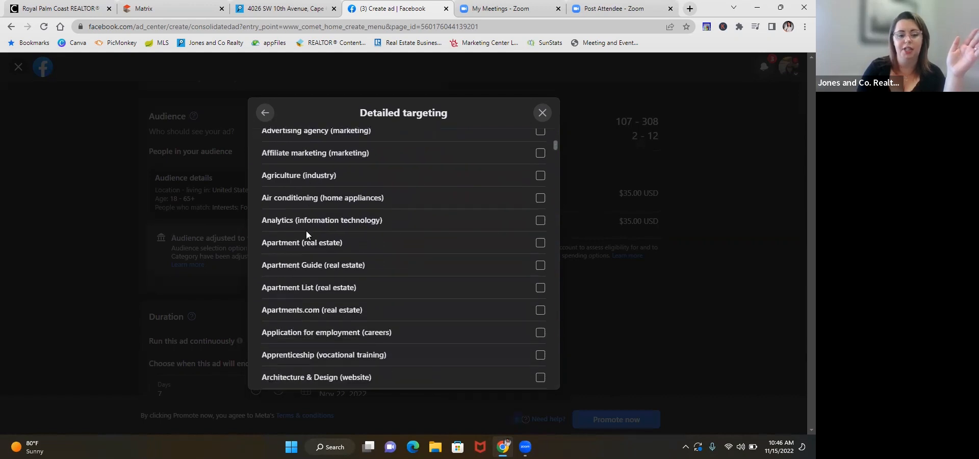
scroll(306, 231, "up", 3)
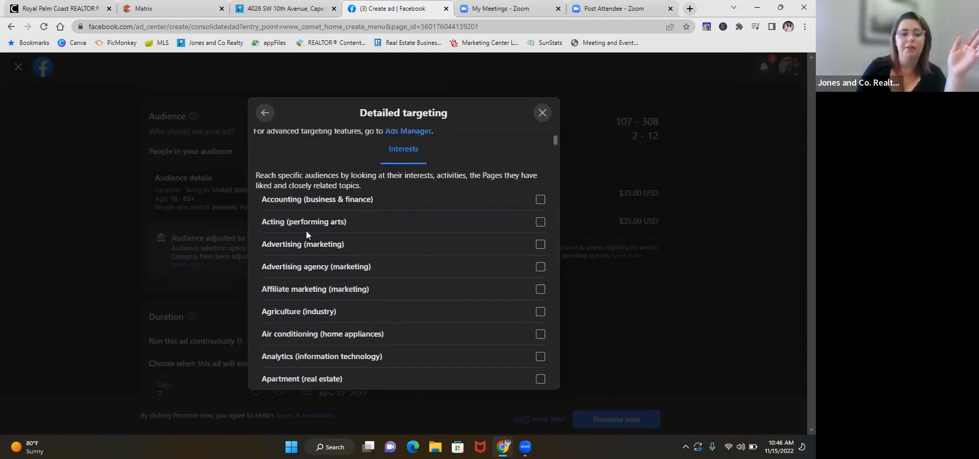
scroll(306, 230, "down", 2)
scroll(341, 230, "down", 1)
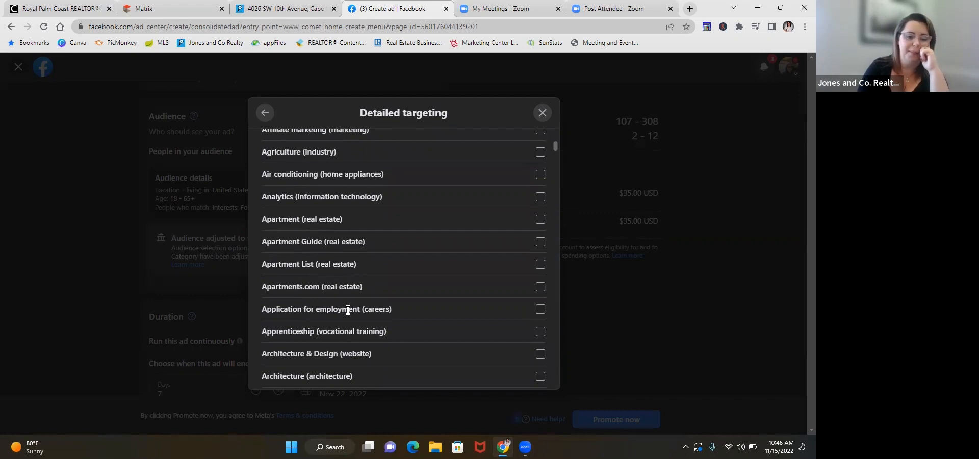
scroll(348, 310, "down", 1)
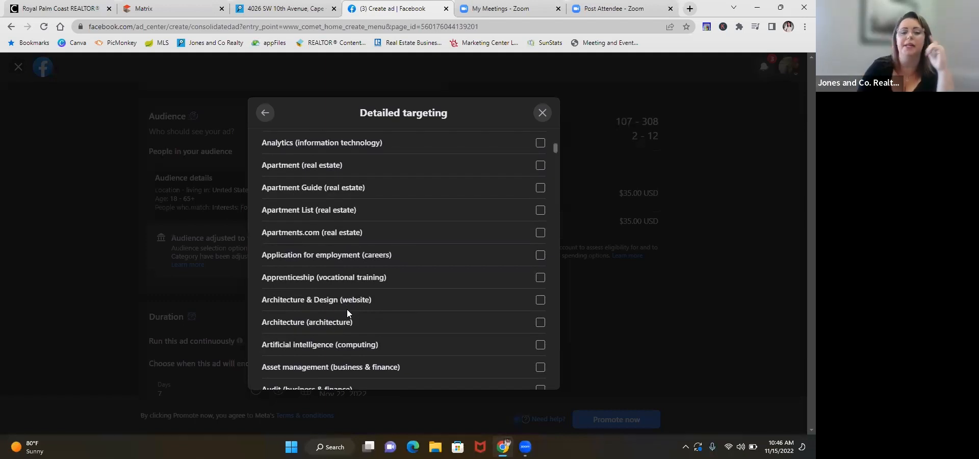
scroll(347, 309, "down", 2)
scroll(347, 309, "down", 3)
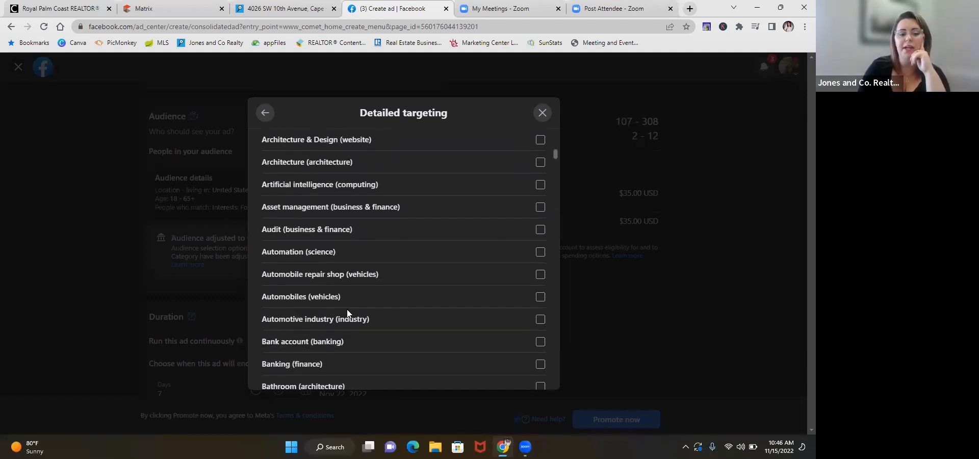
scroll(347, 309, "down", 9)
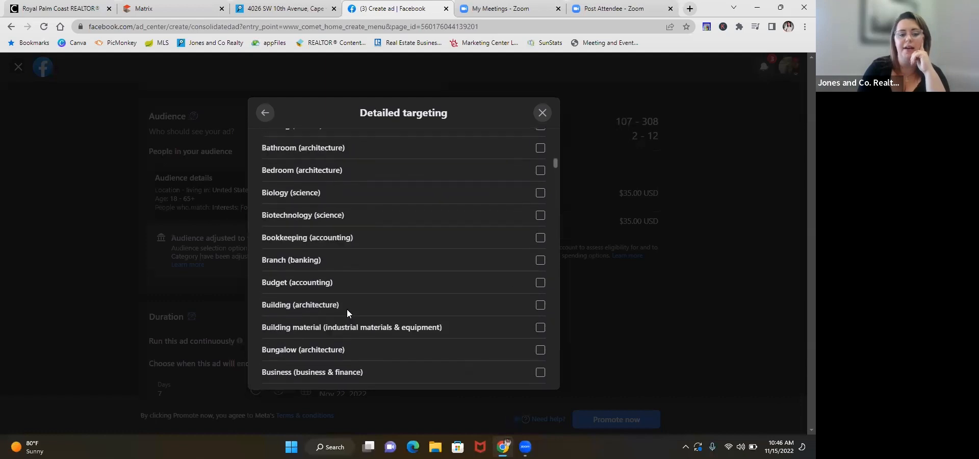
scroll(347, 310, "down", 8)
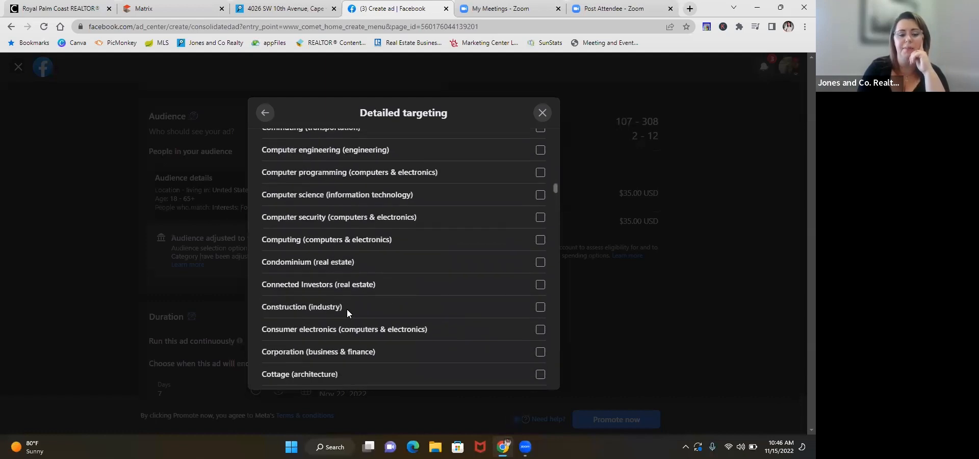
scroll(348, 310, "down", 12)
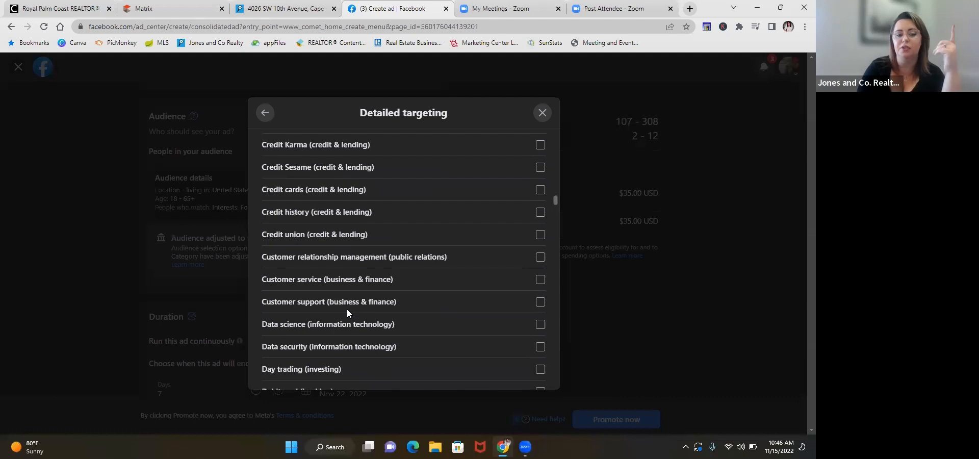
scroll(348, 310, "down", 11)
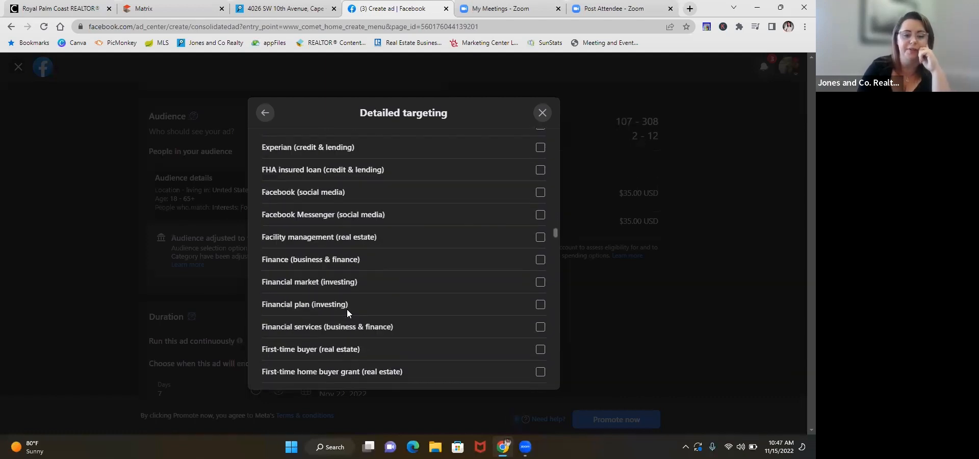
scroll(347, 309, "down", 17)
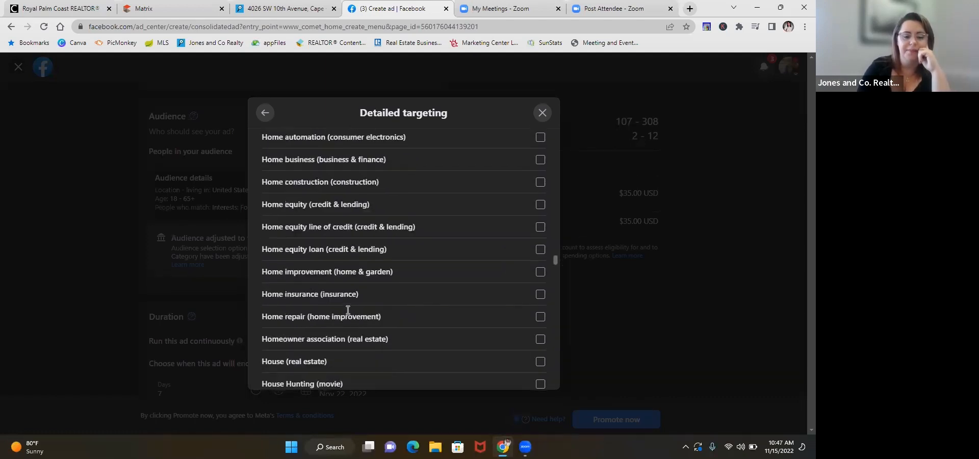
scroll(346, 309, "down", 13)
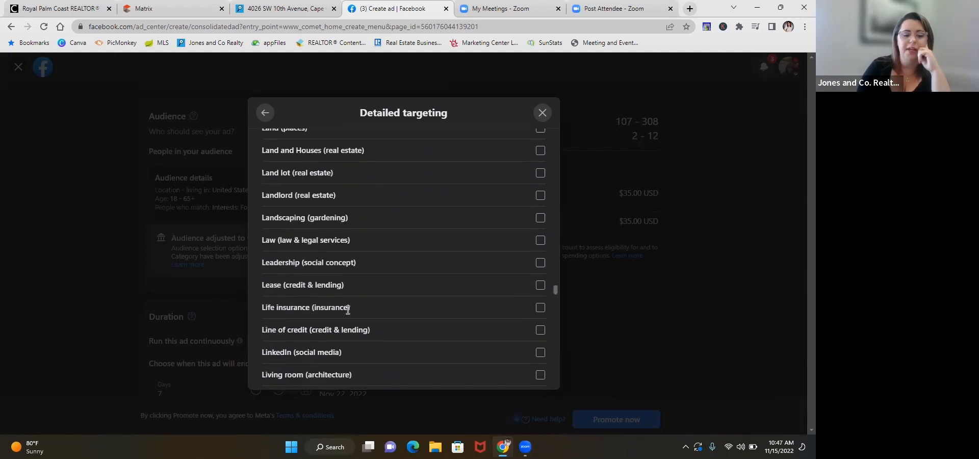
scroll(347, 309, "down", 8)
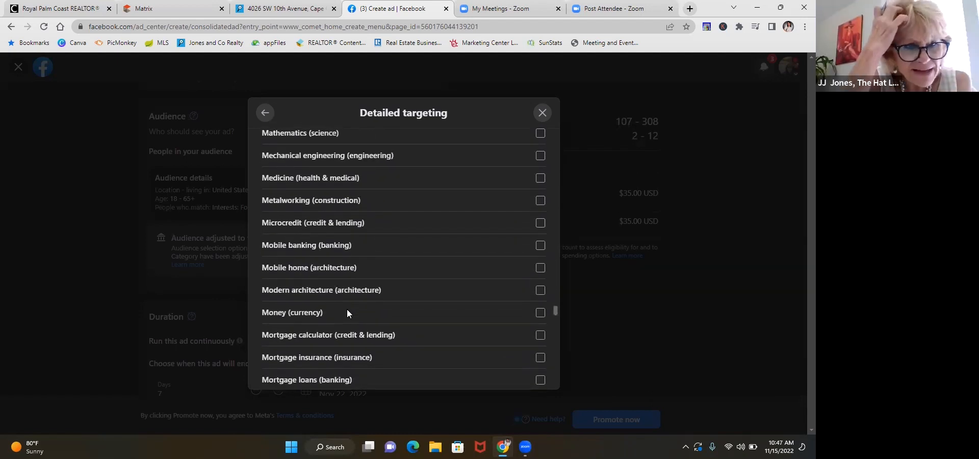
scroll(347, 309, "down", 4)
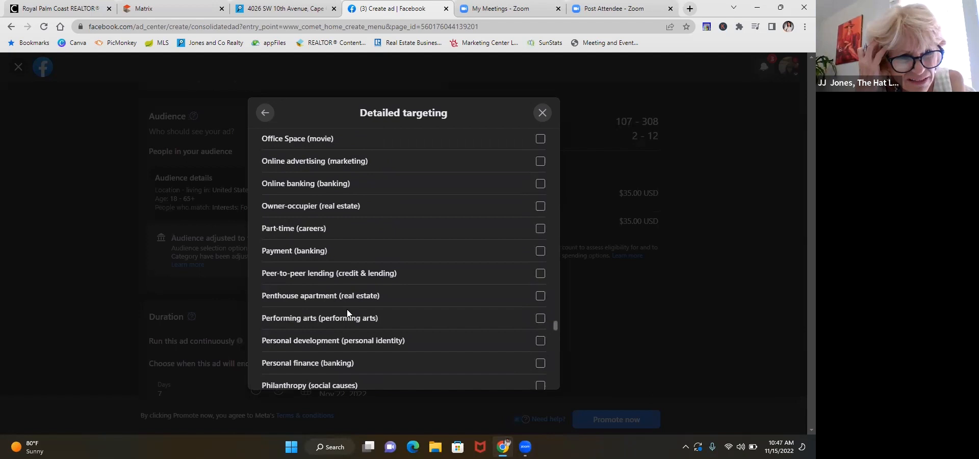
scroll(347, 313, "down", 6)
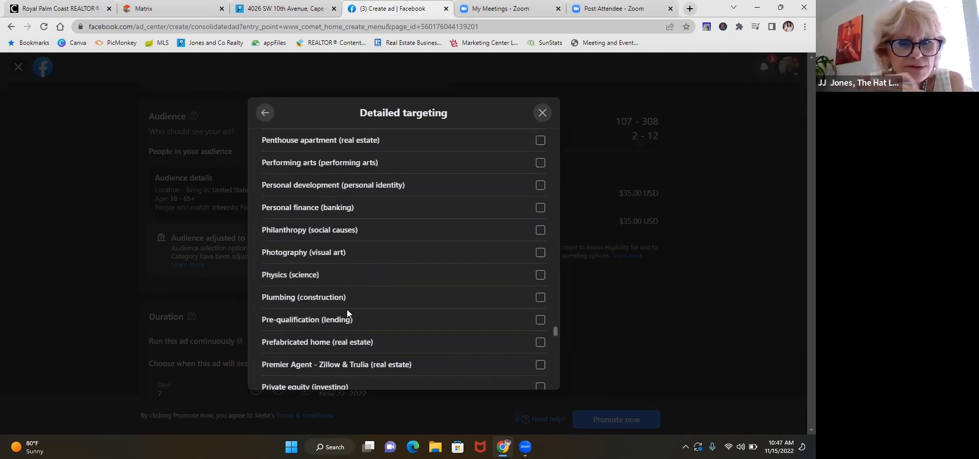
scroll(348, 313, "down", 3)
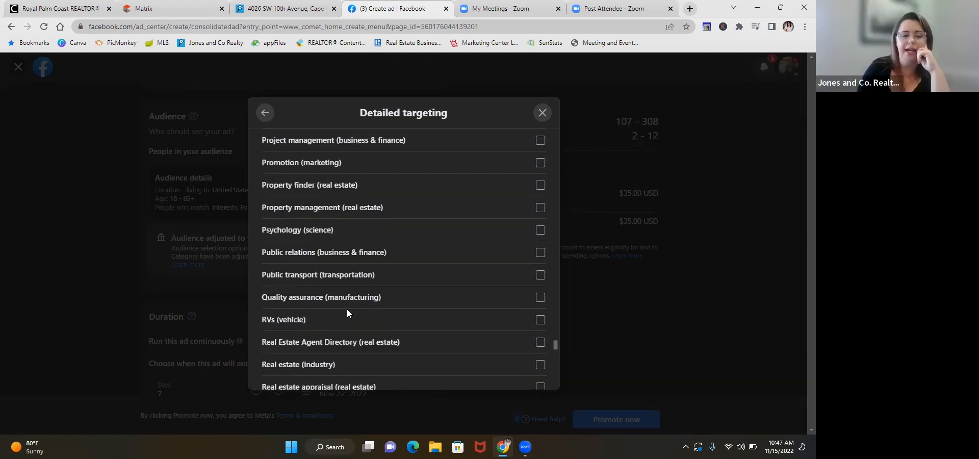
Step: Add Real Estate Agent Directory and Real estate industry, appraisal, development, economics and investing to the targeting interests, then return to the audience settings
scroll(348, 311, "down", 3)
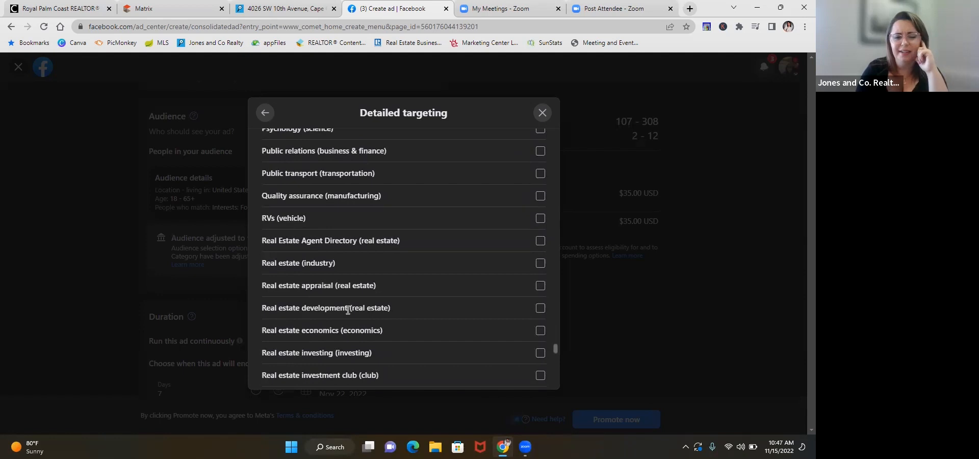
left_click(541, 243)
left_click(543, 270)
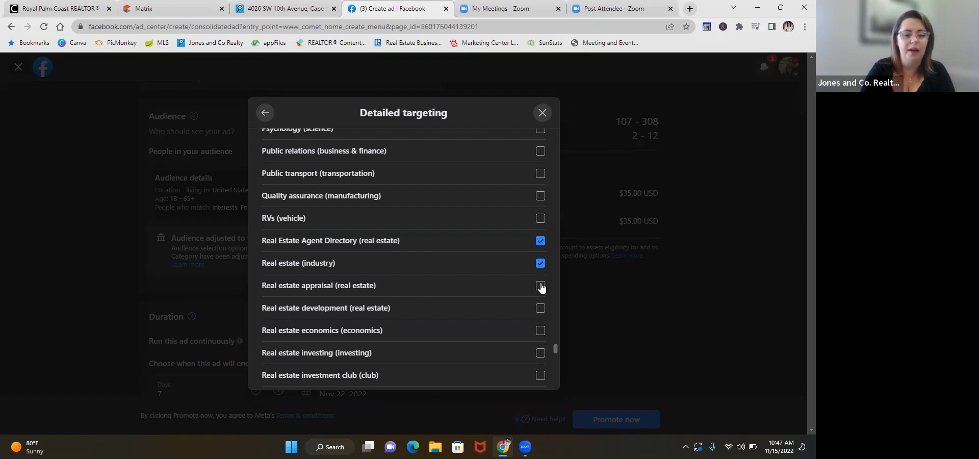
left_click(541, 286)
left_click(542, 309)
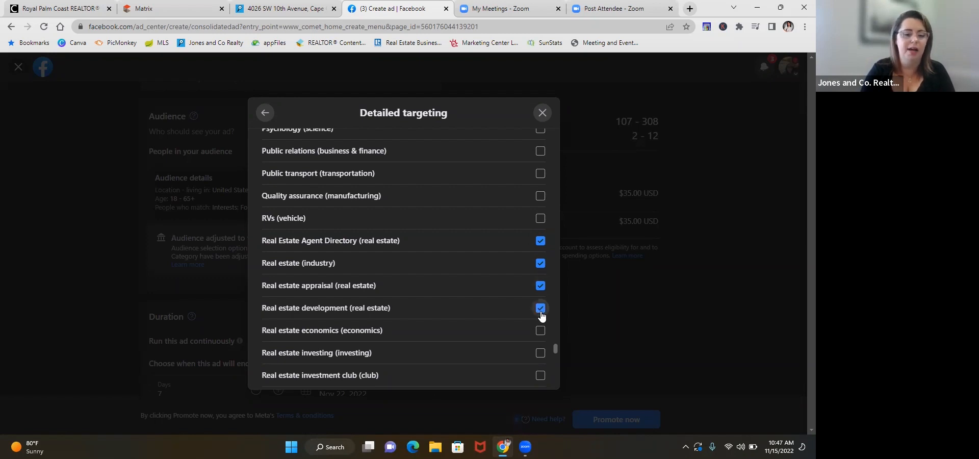
left_click(542, 331)
left_click(542, 353)
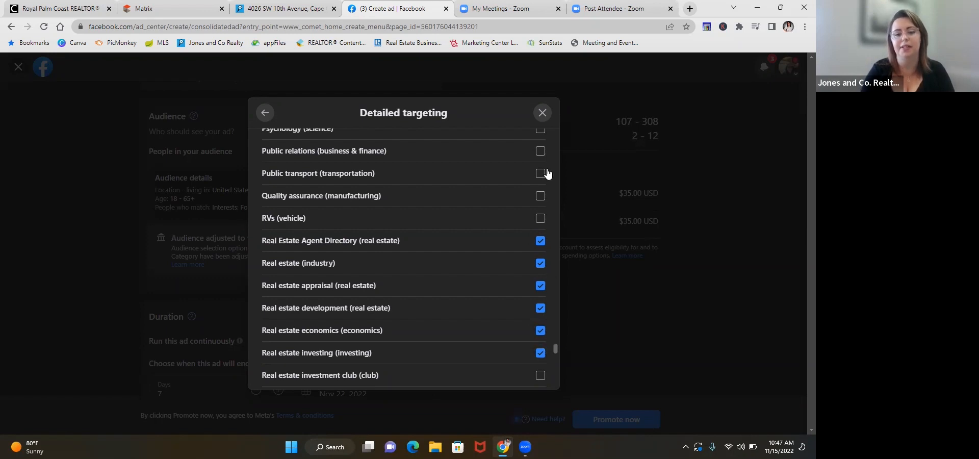
scroll(548, 174, "up", 10)
scroll(546, 172, "up", 15)
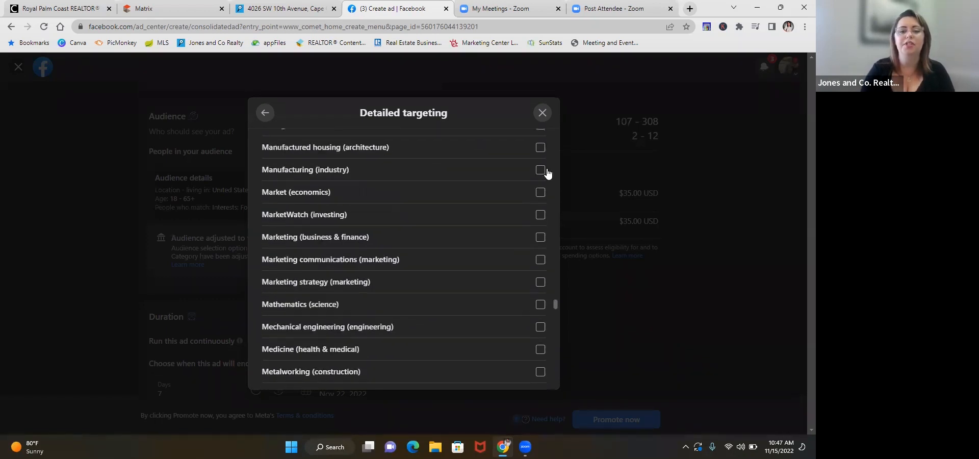
left_click(264, 113)
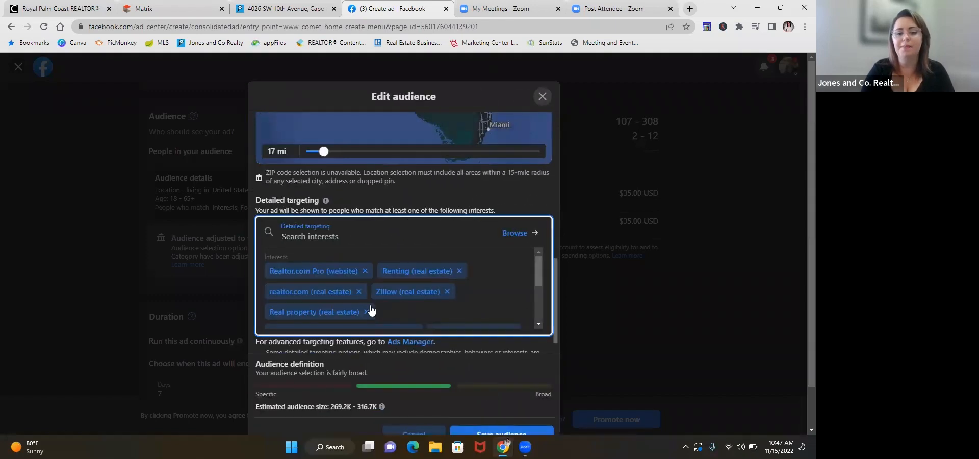
Step: Review the audience's gender, age, location radius and detailed targeting settings
scroll(371, 311, "down", 3)
scroll(372, 312, "up", 3)
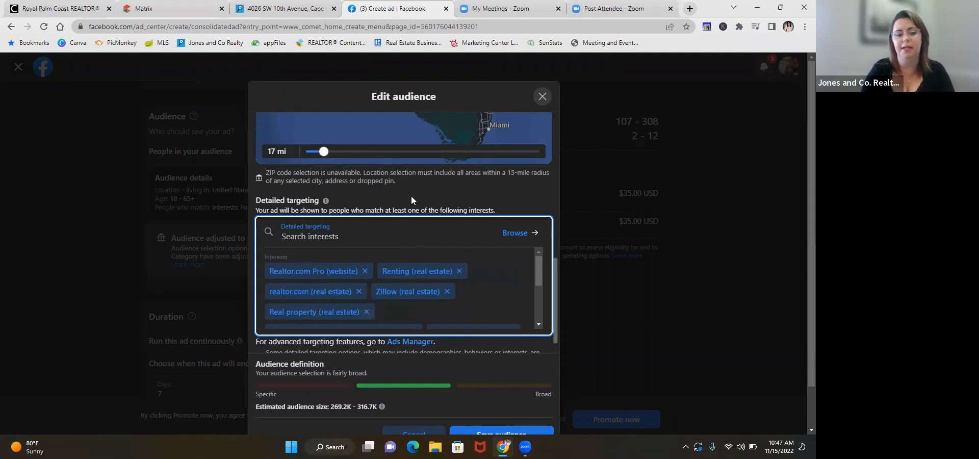
scroll(411, 198, "up", 2)
scroll(411, 196, "up", 2)
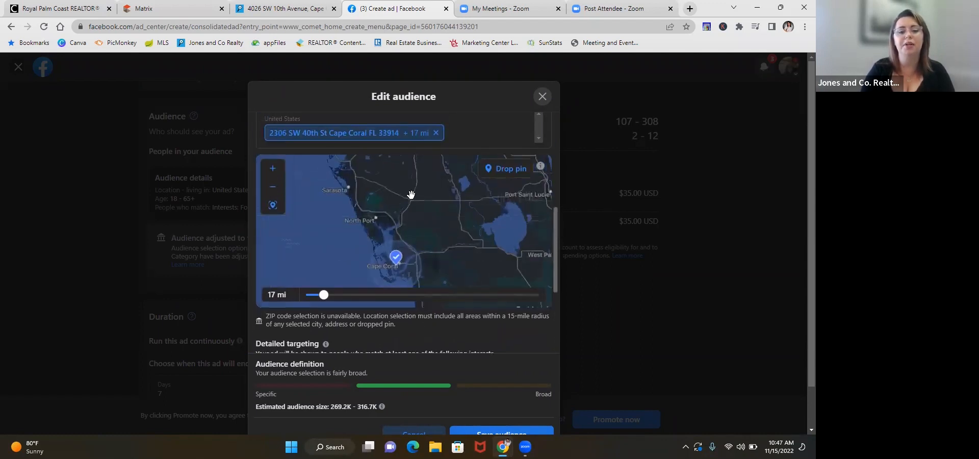
scroll(411, 195, "up", 2)
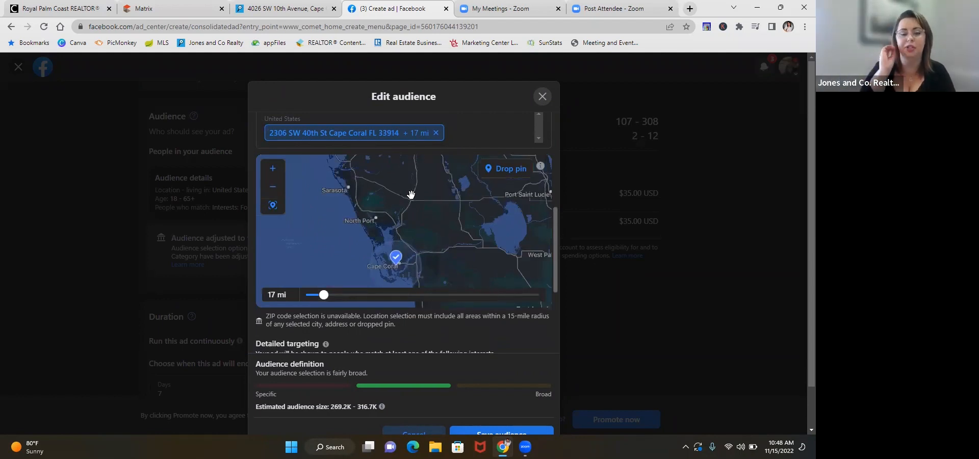
scroll(516, 138, "up", 1)
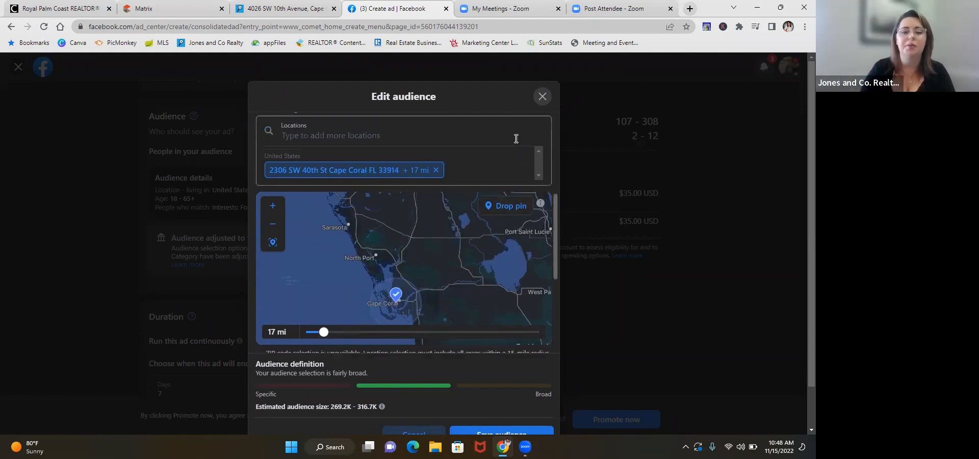
scroll(517, 138, "up", 5)
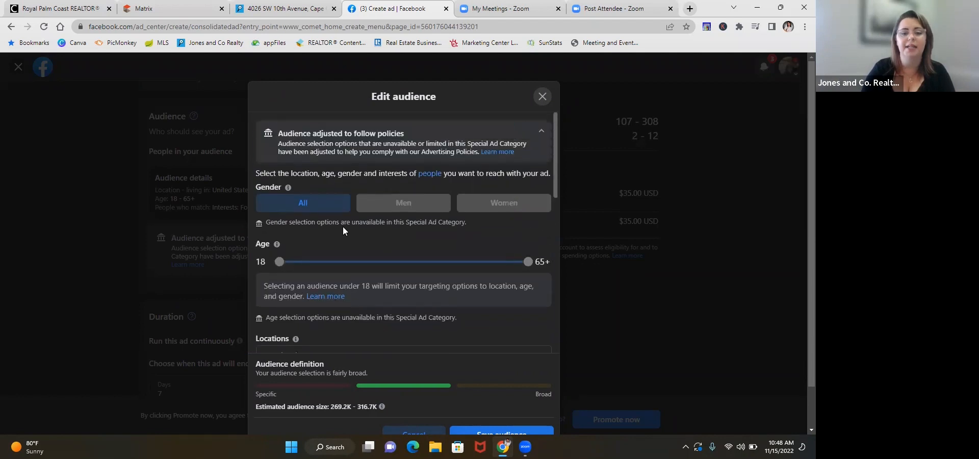
scroll(426, 254, "down", 3)
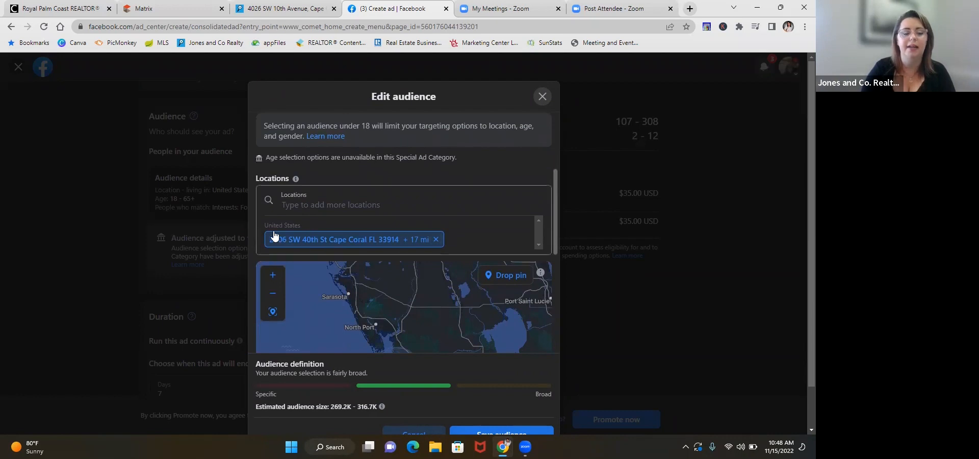
scroll(273, 236, "down", 4)
scroll(281, 275, "down", 2)
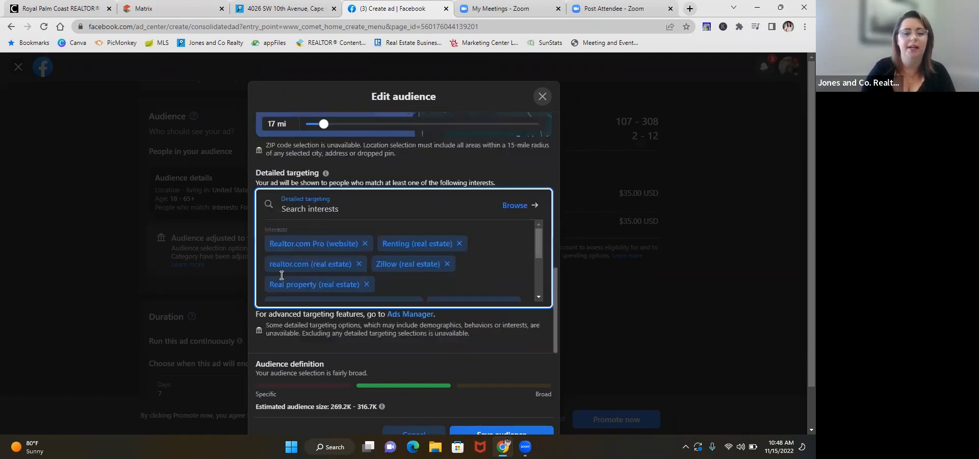
Step: Check the last of the selected interests and save the audience
scroll(282, 275, "down", 3)
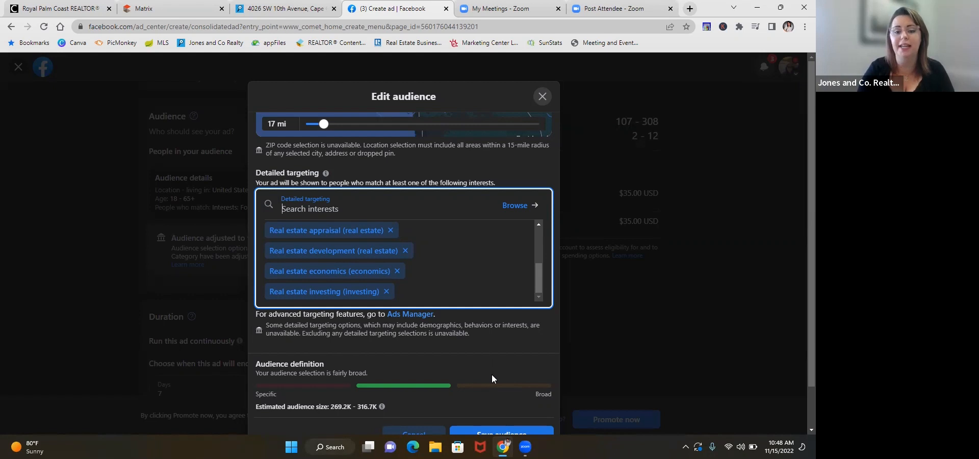
scroll(479, 358, "down", 1)
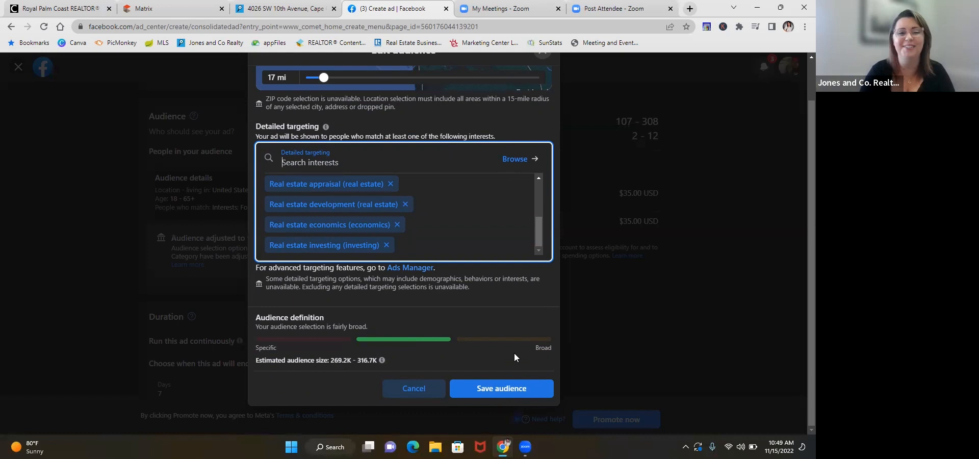
left_click(514, 391)
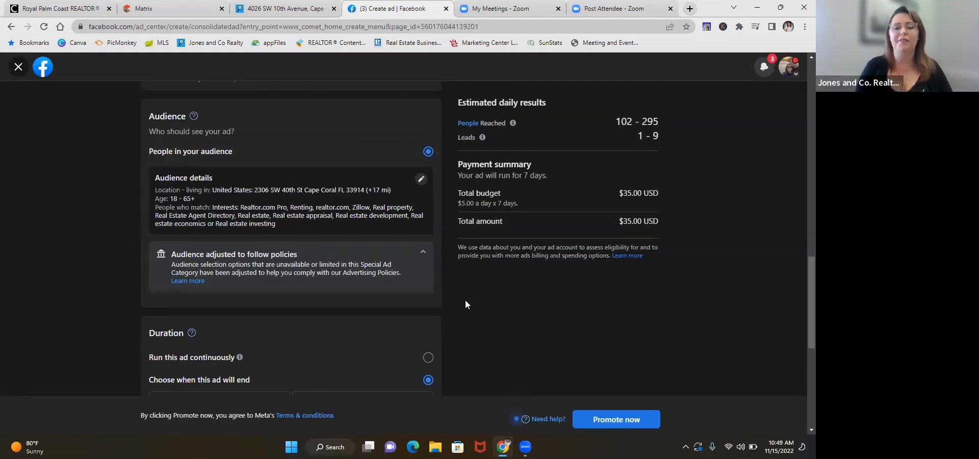
Step: Set the ad's daily budget to $10.00
scroll(465, 305, "down", 4)
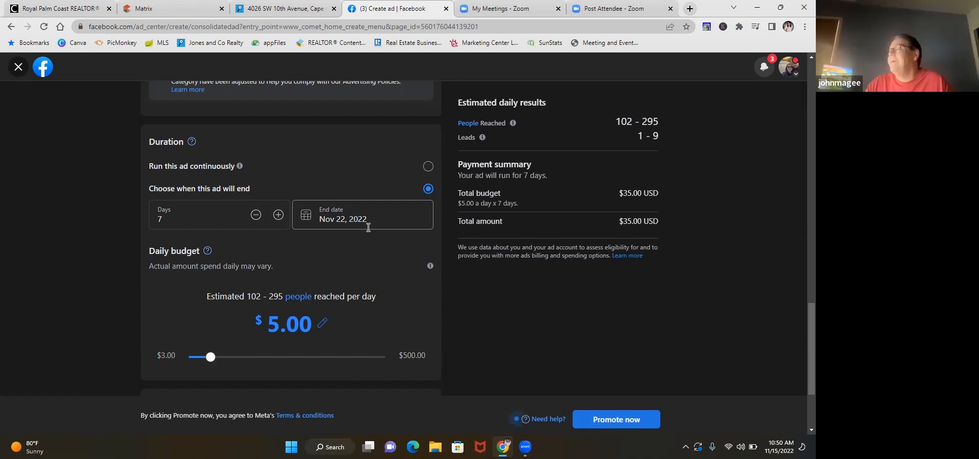
scroll(369, 227, "down", 1)
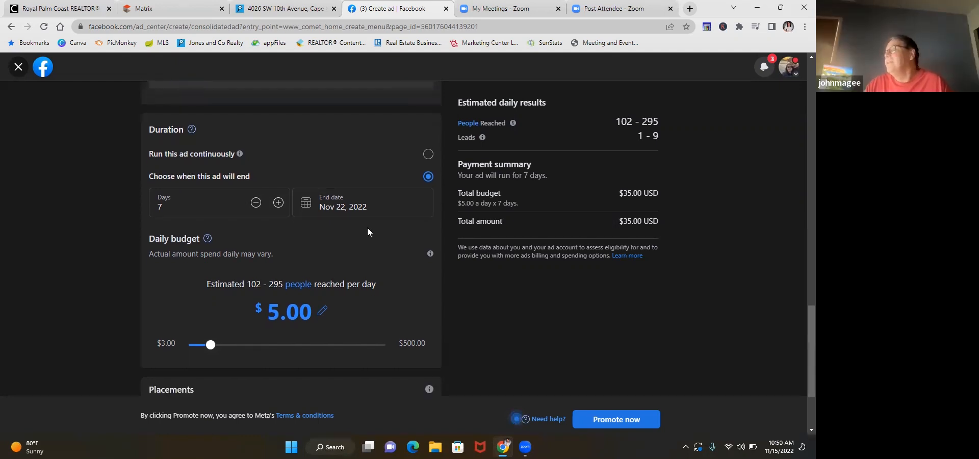
scroll(540, 286, "down", 1)
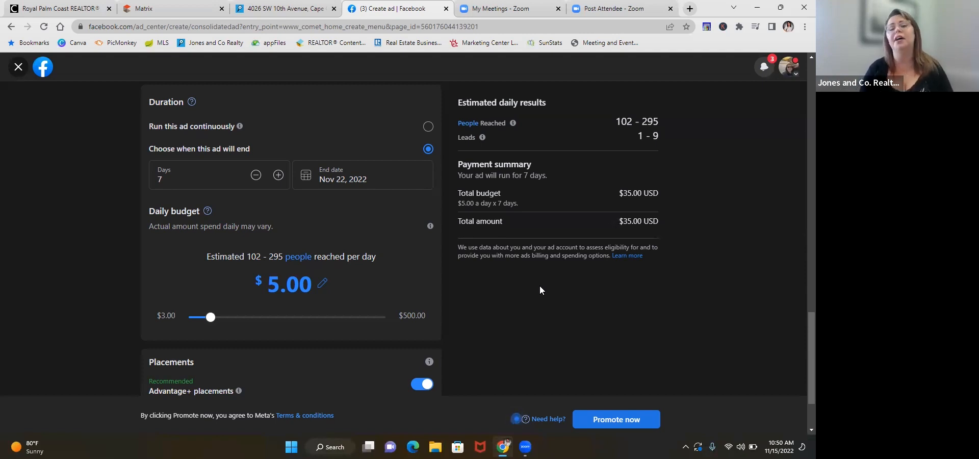
scroll(539, 290, "down", 1)
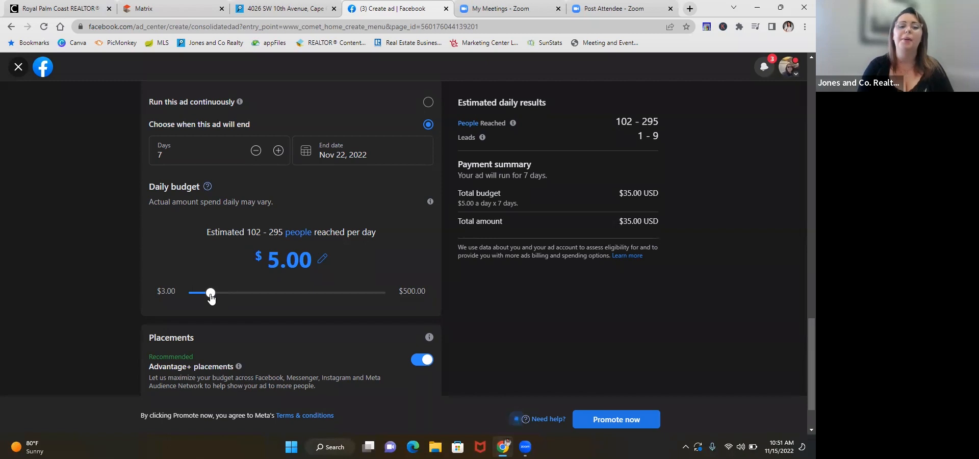
left_click_drag(212, 299, 253, 300)
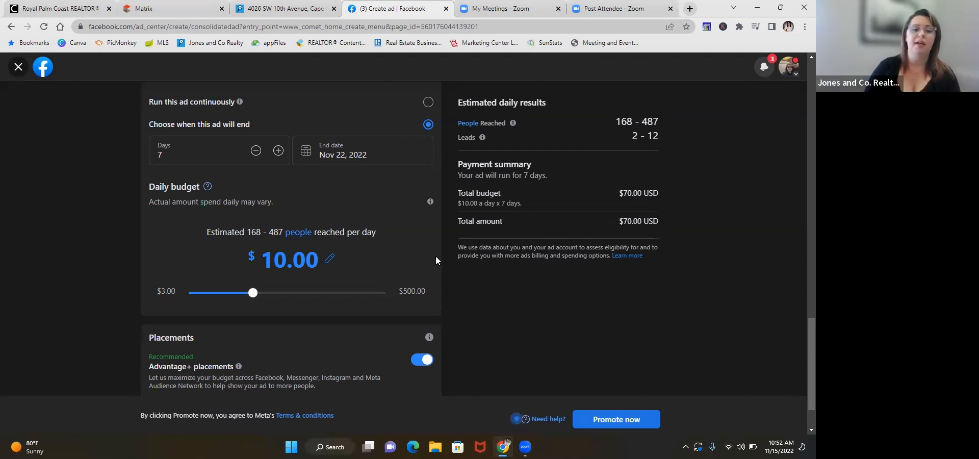
Step: Examine the ad's duration, daily budget and placements together with the estimated daily results and payment summary
scroll(458, 288, "down", 1)
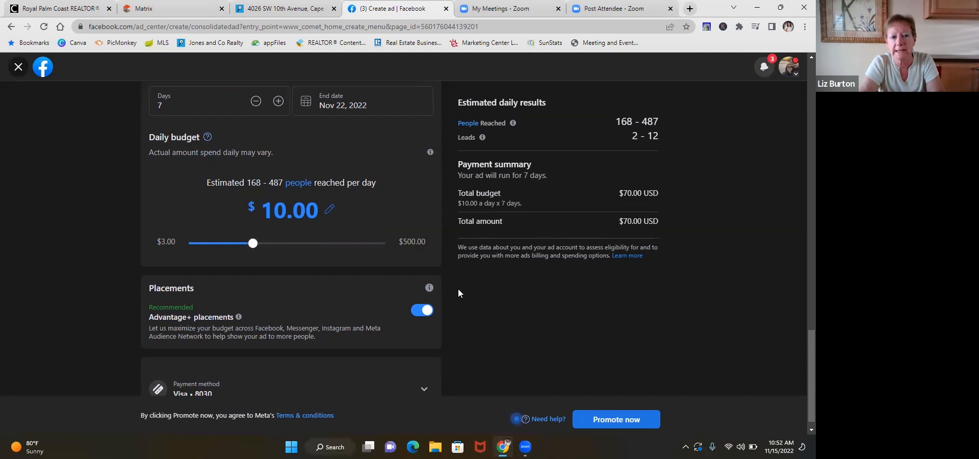
scroll(617, 264, "up", 1)
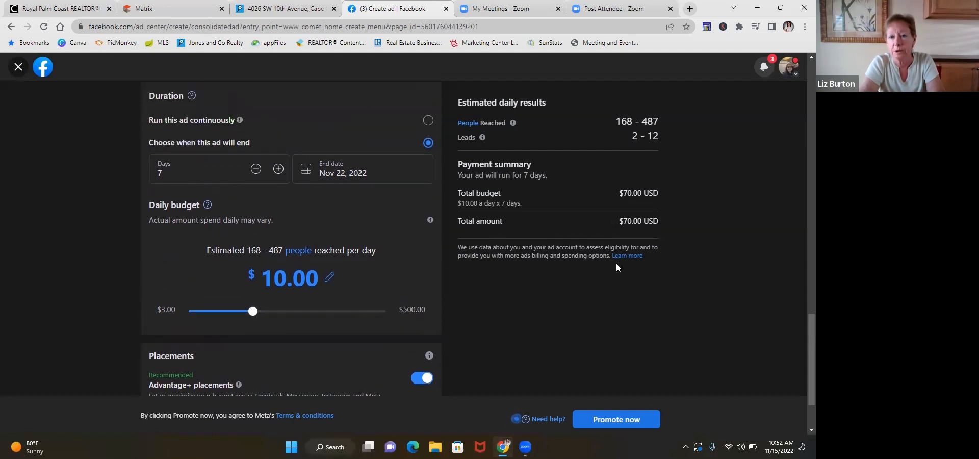
scroll(616, 263, "up", 1)
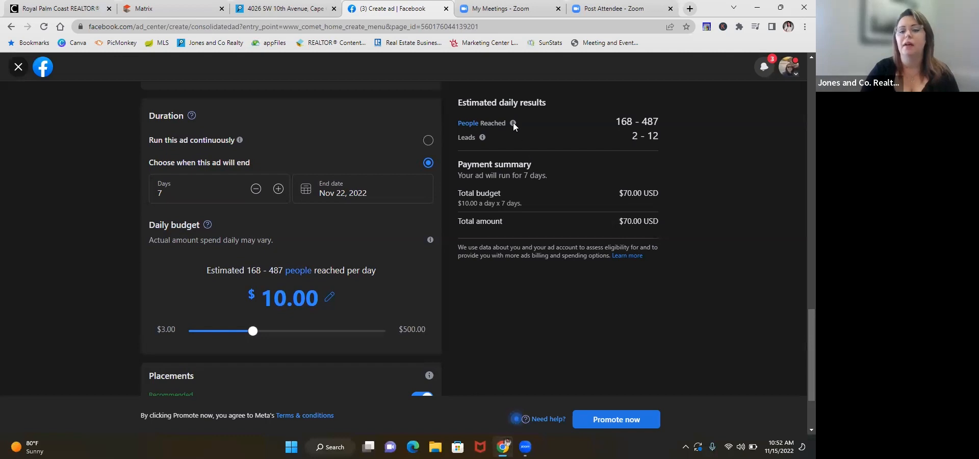
scroll(526, 222, "down", 1)
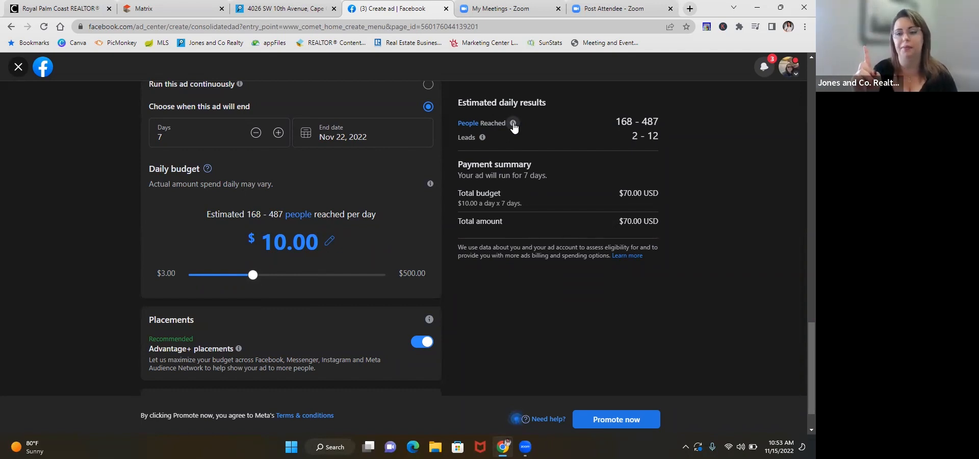
mouse_move(514, 128)
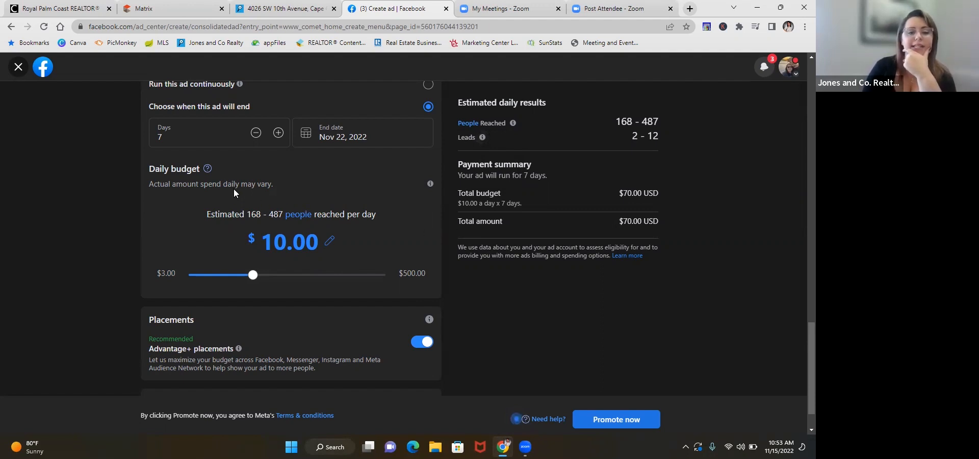
scroll(234, 189, "up", 1)
scroll(234, 189, "down", 2)
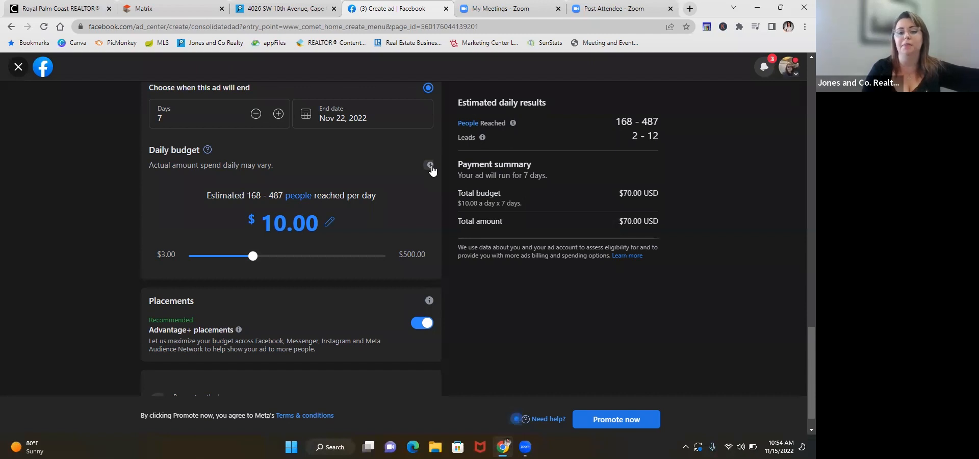
scroll(432, 170, "up", 2)
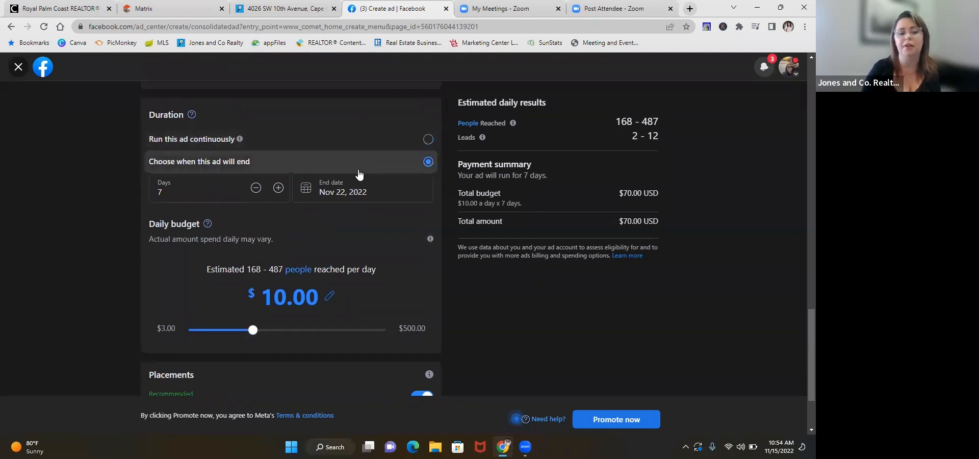
scroll(358, 230, "down", 2)
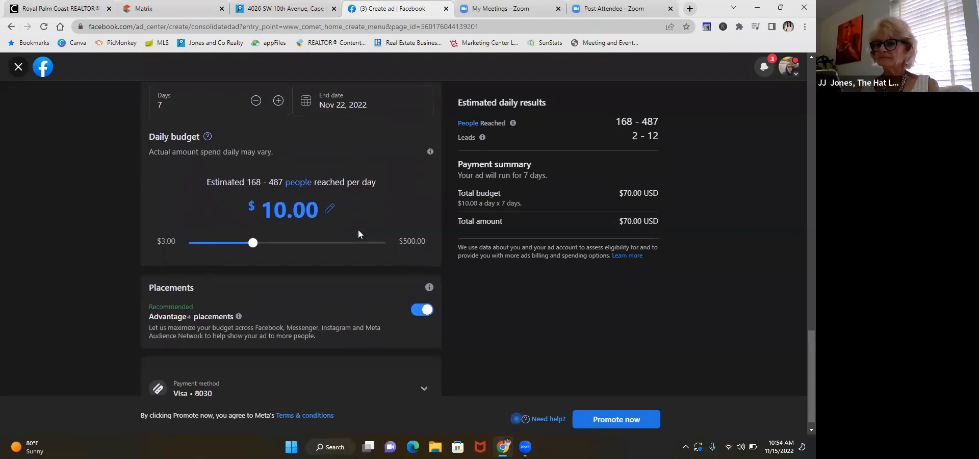
Step: Open the daily budget amount for manual editing and leave it without entering a value
left_click(330, 211)
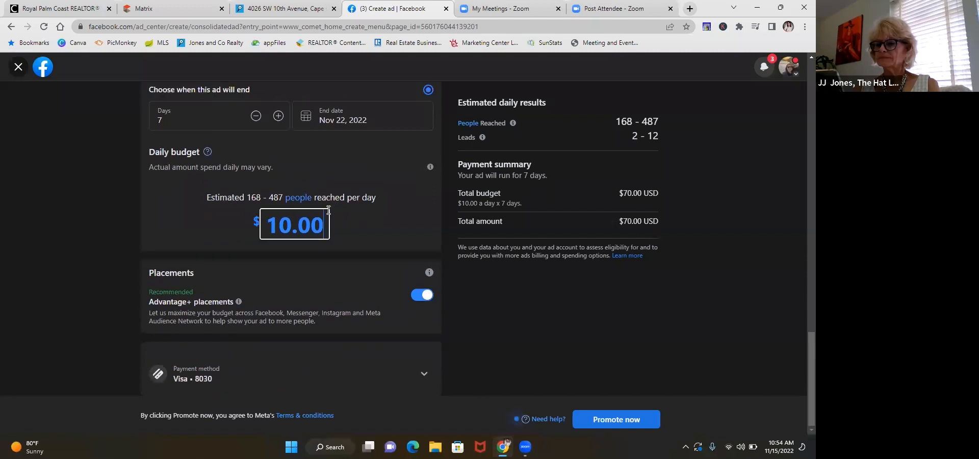
double_click(295, 225)
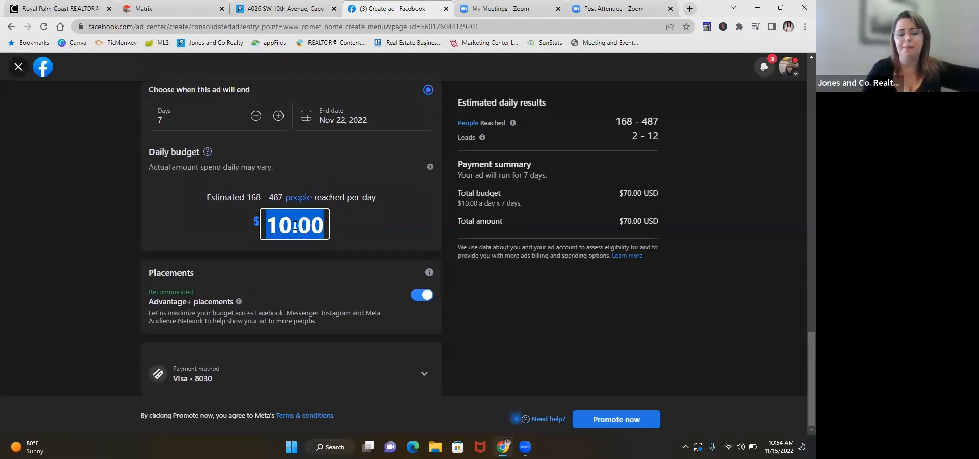
left_click(503, 297)
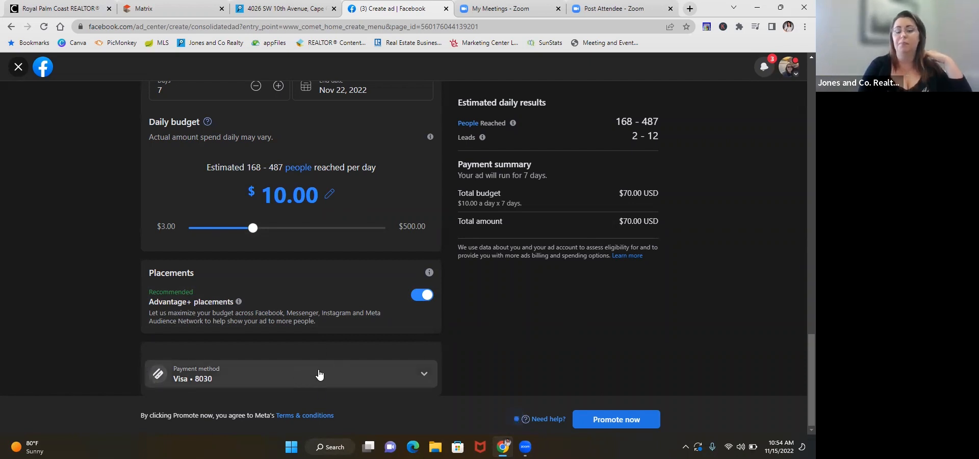
Step: View the payment method details, collapse them again and return to the duration and budget settings
left_click(429, 378)
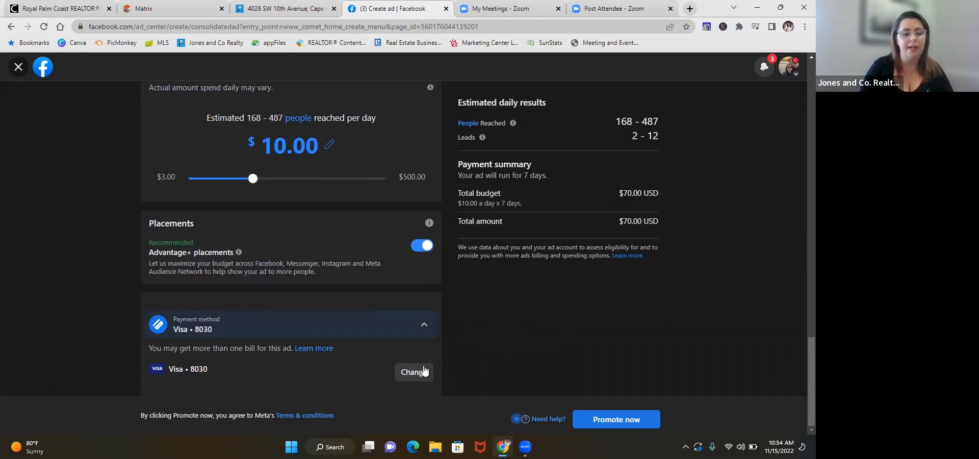
left_click(422, 328)
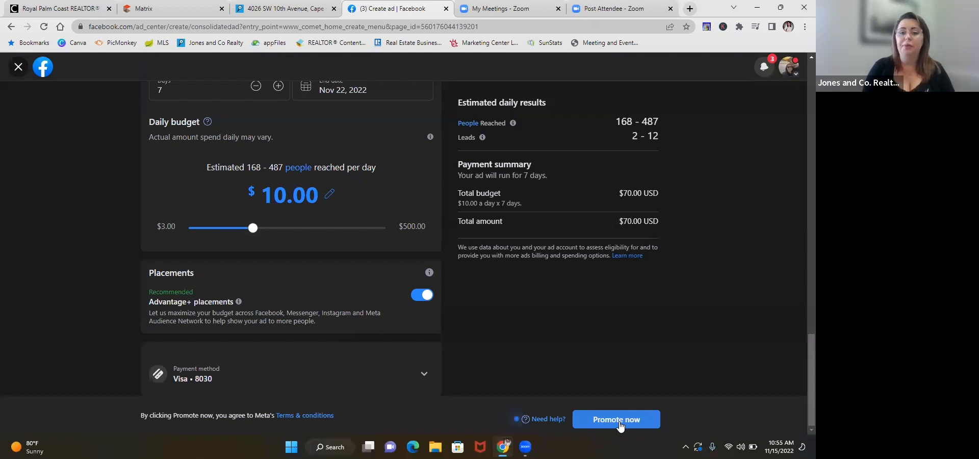
scroll(561, 298, "up", 3)
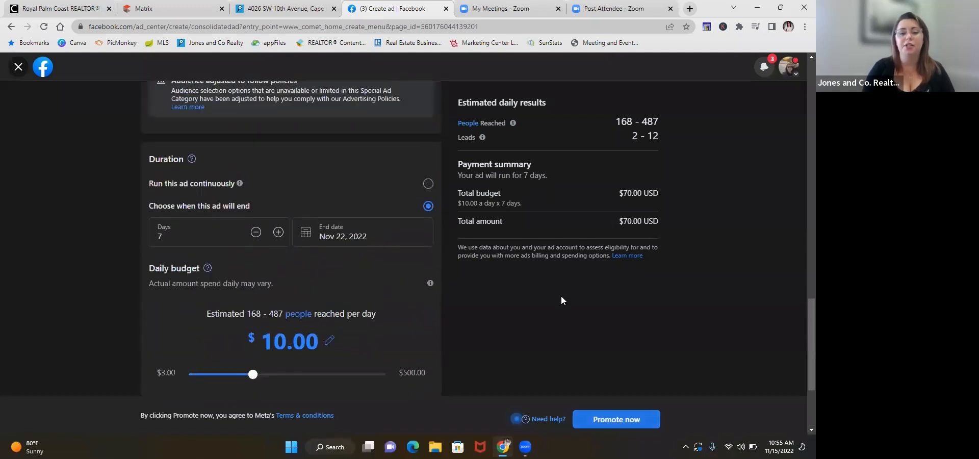
Step: Publish the Gulf Access home lead ad with its current settings and go to Ad Center from the confirmation
scroll(562, 301, "up", 15)
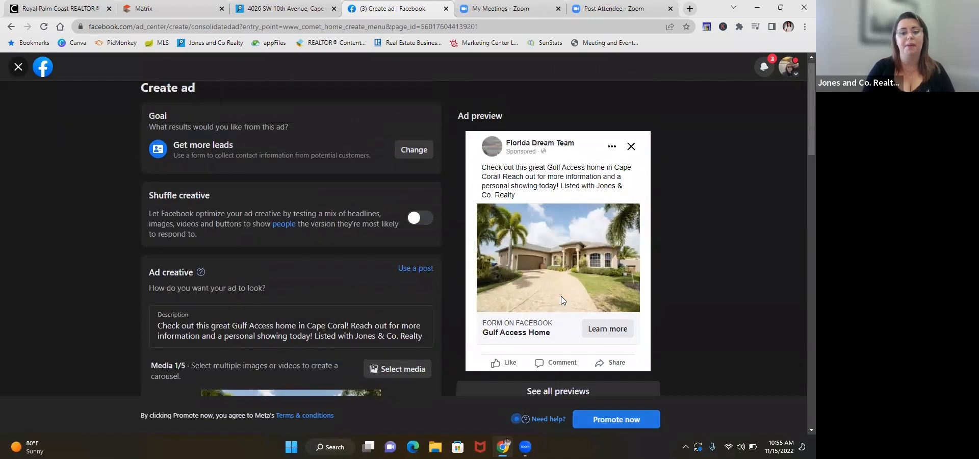
left_click(608, 422)
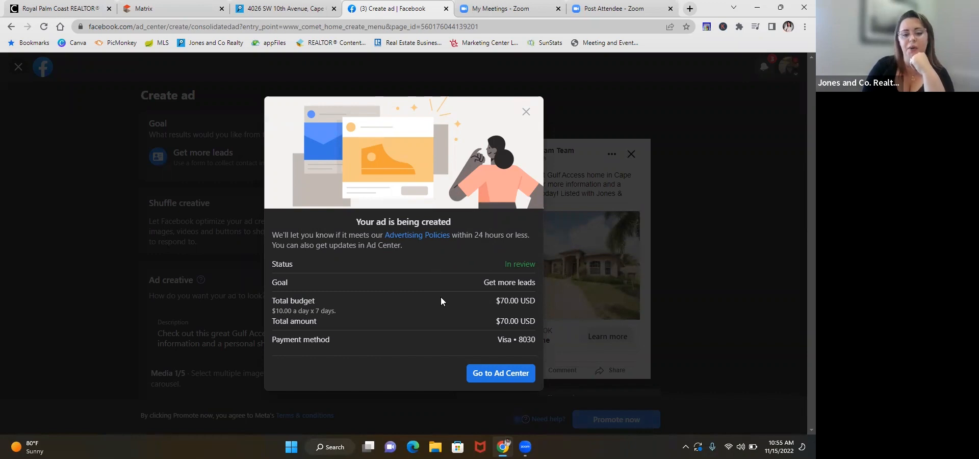
left_click(502, 374)
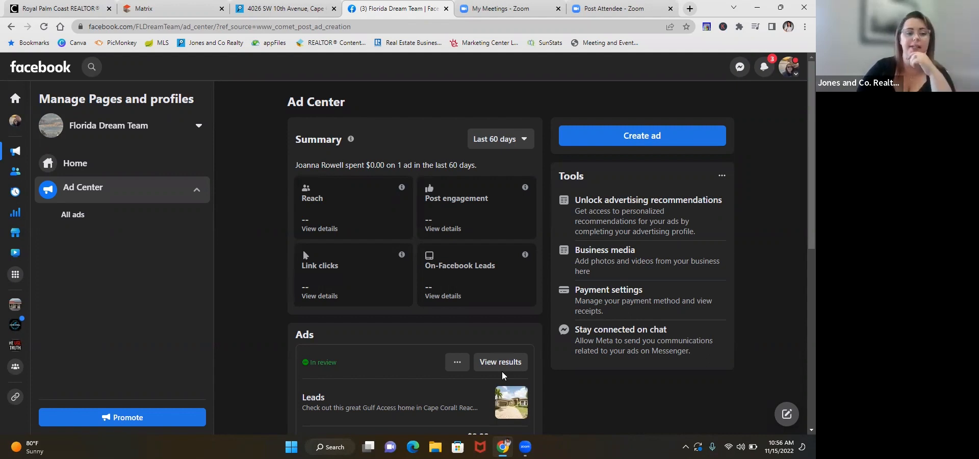
Step: Look through the ads listed in Ad Center, including the new leads ad and the older event response ads
scroll(502, 376, "down", 1)
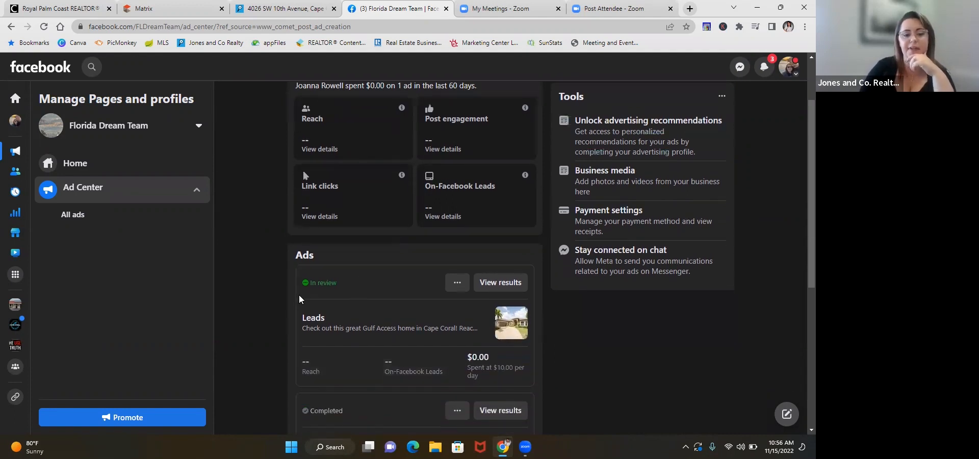
scroll(299, 295, "down", 5)
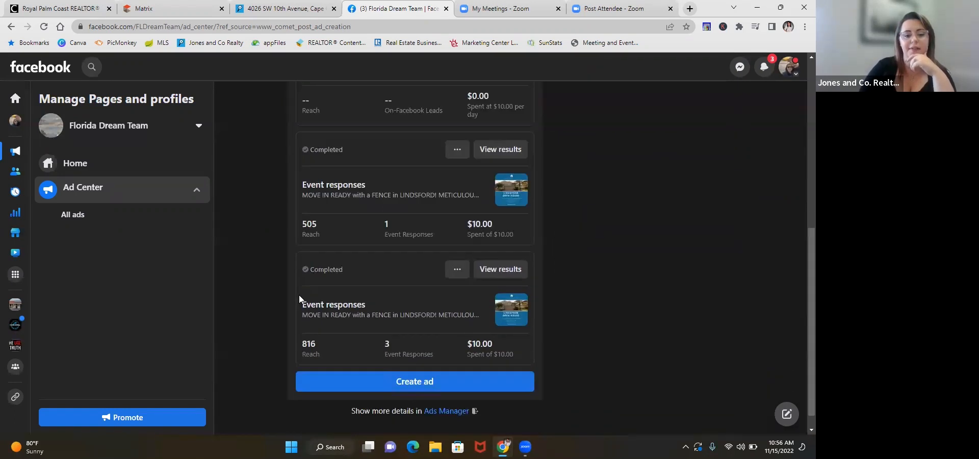
scroll(299, 295, "down", 1)
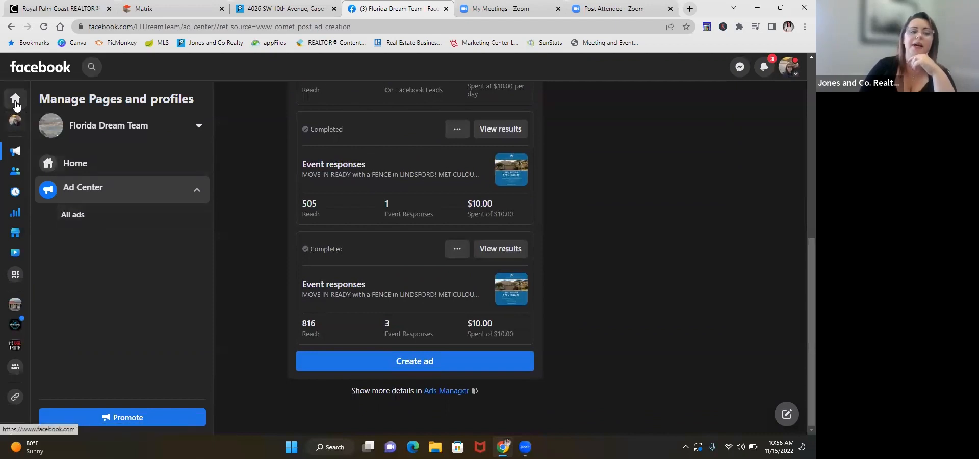
scroll(269, 238, "up", 6)
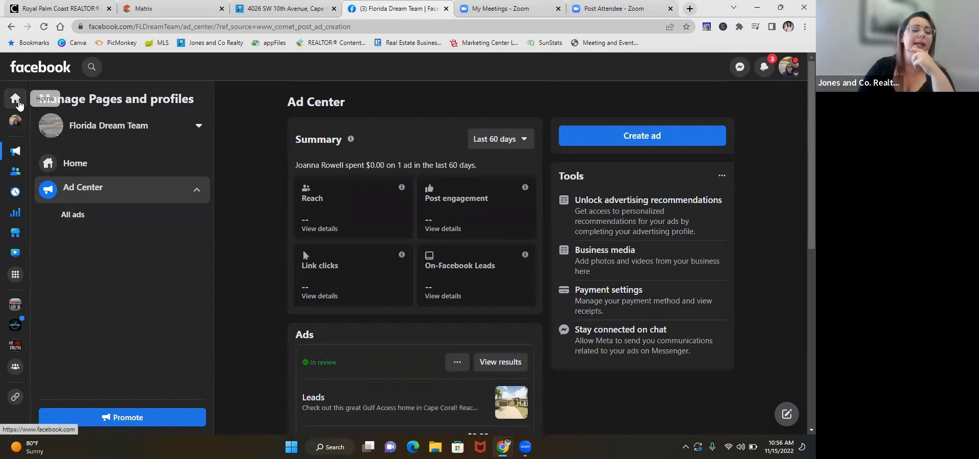
Step: Return to the Facebook home feed and reopen Ad Center from the full list of Facebook shortcuts
left_click(17, 102)
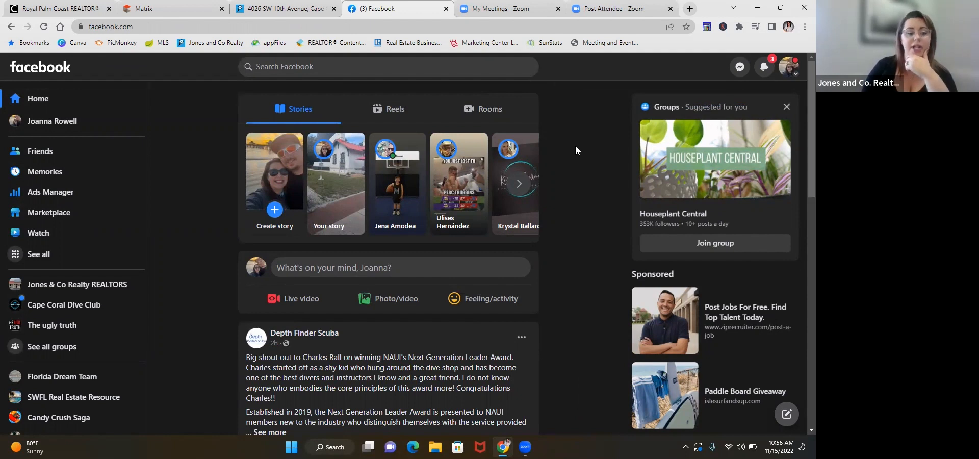
left_click(41, 255)
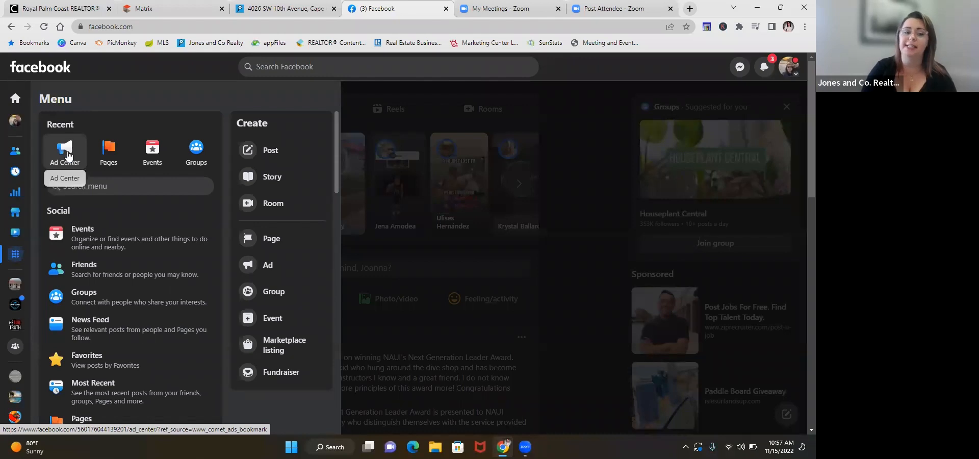
scroll(115, 247, "down", 9)
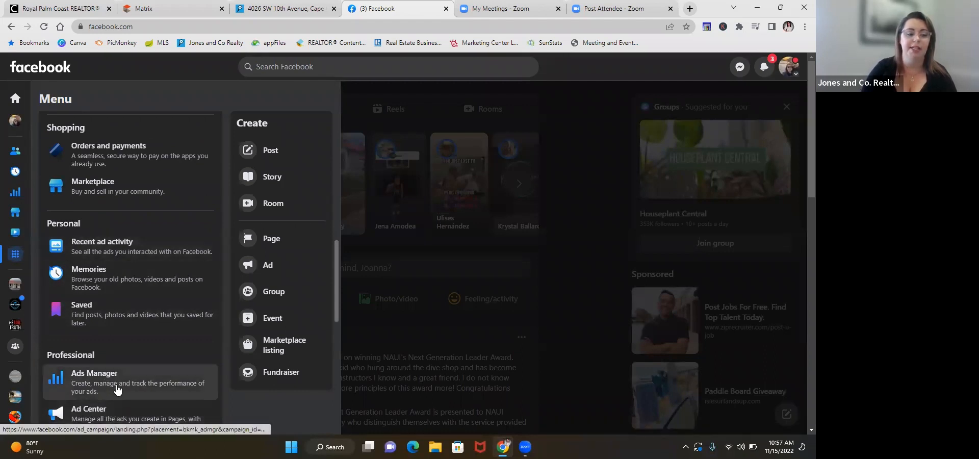
scroll(117, 391, "up", 9)
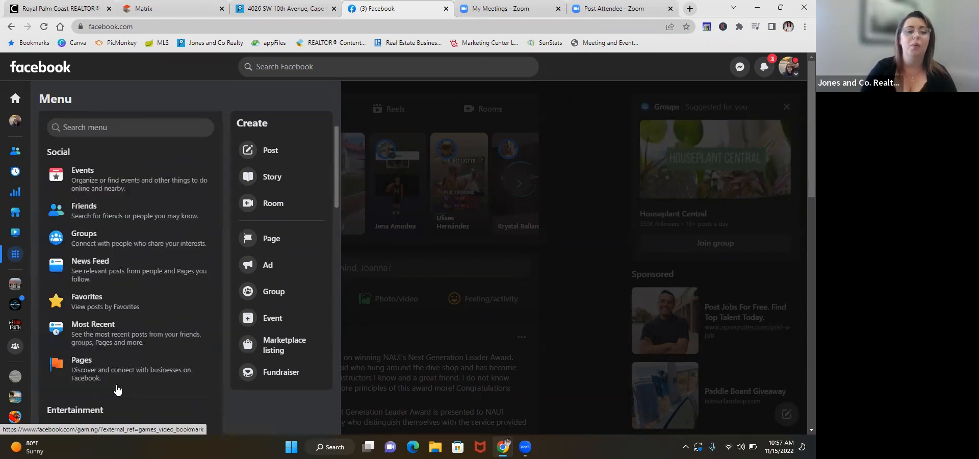
scroll(117, 391, "up", 2)
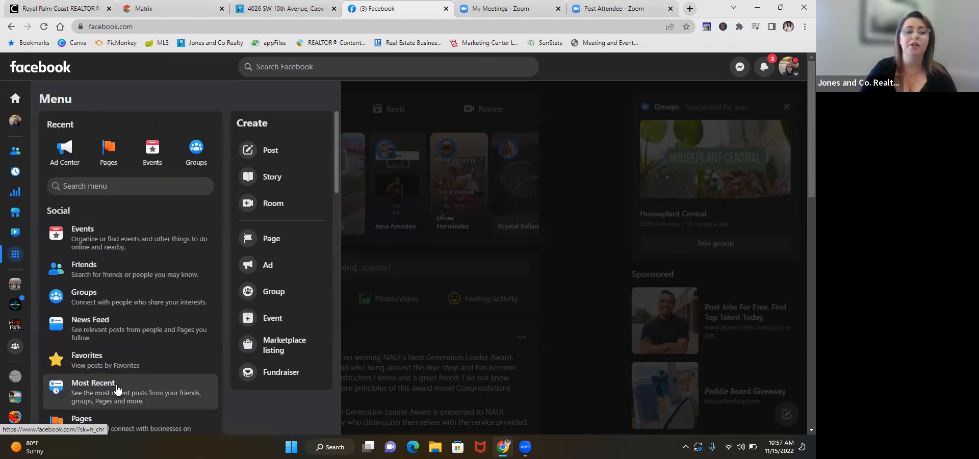
left_click(60, 159)
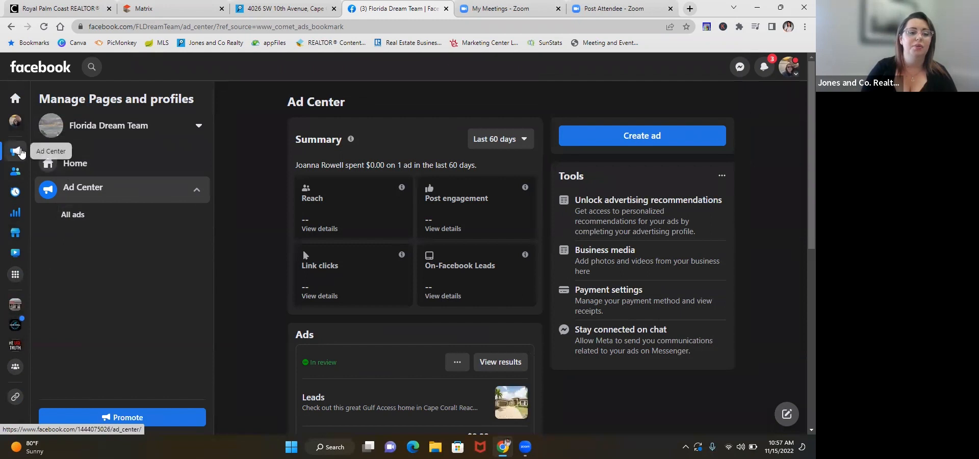
Step: Try the personal profile's Ad Center shortcut, return to the home feed and open Ads Manager
left_click(20, 151)
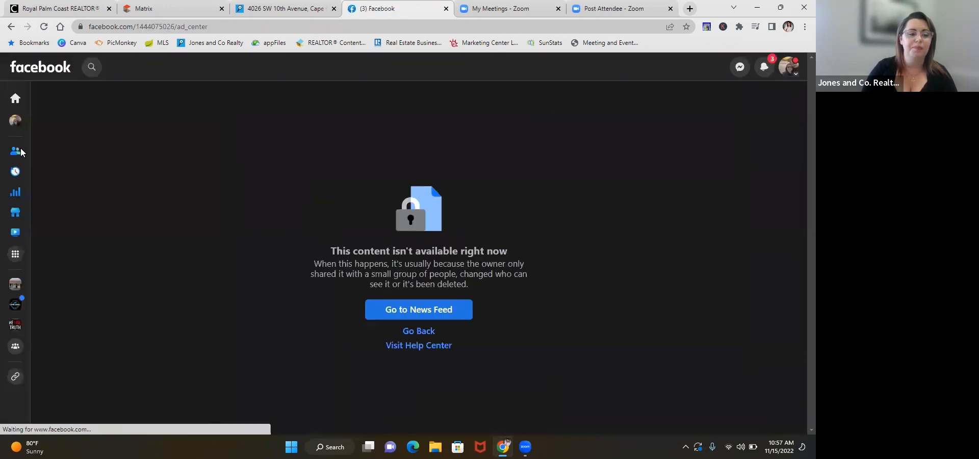
left_click(13, 107)
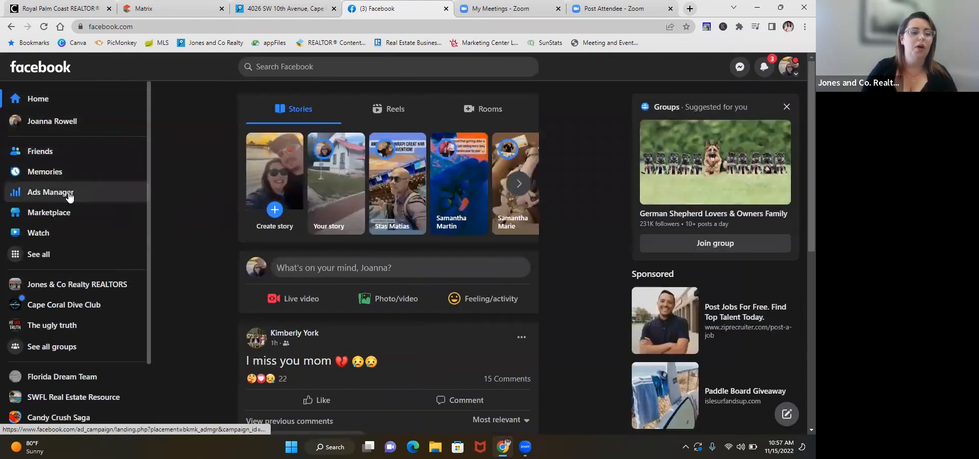
left_click(70, 197)
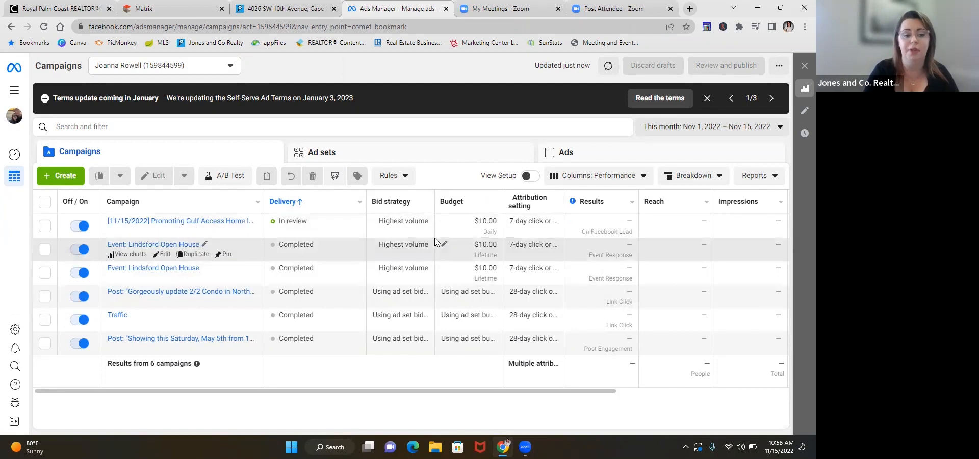
Step: View the ad set of the upper "Event: Lindsford Open House" campaign and return to the campaigns list
left_click(155, 245)
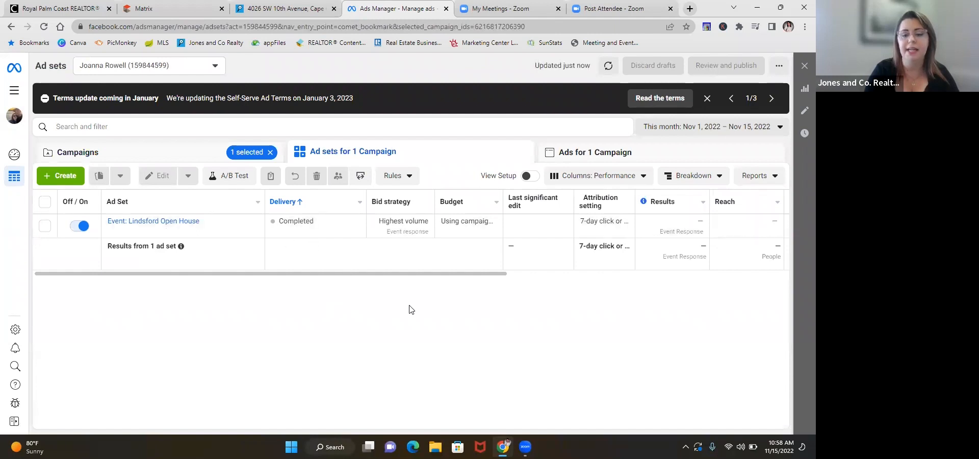
left_click_drag(408, 276, 334, 329)
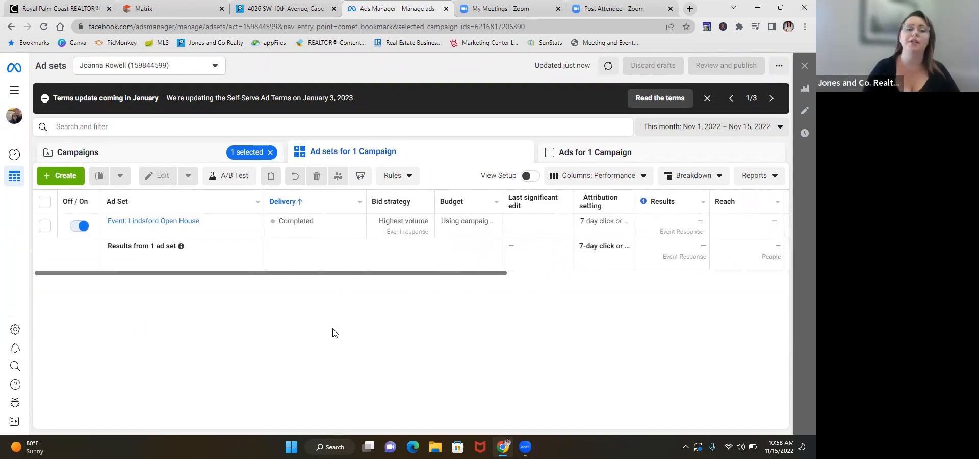
mouse_move(171, 230)
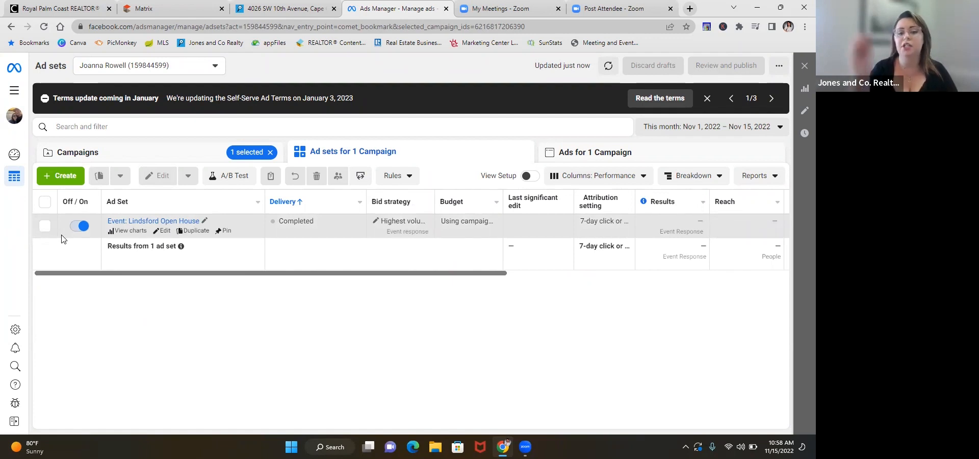
left_click(11, 27)
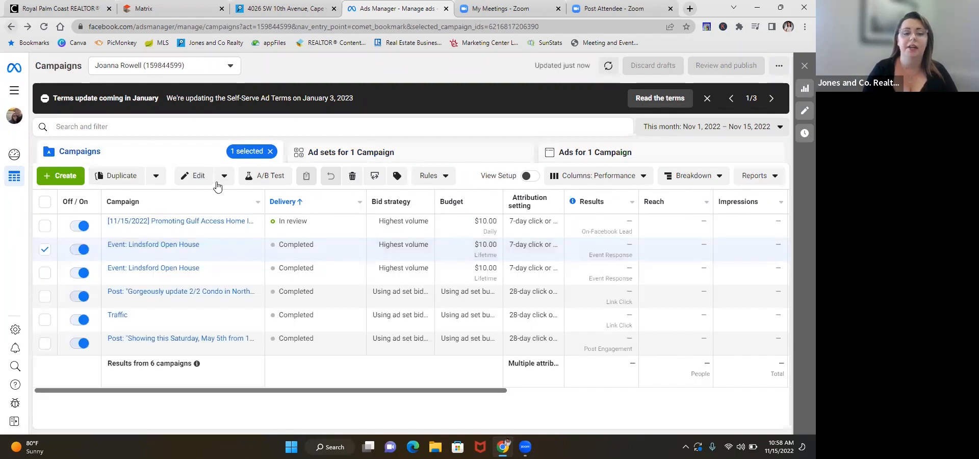